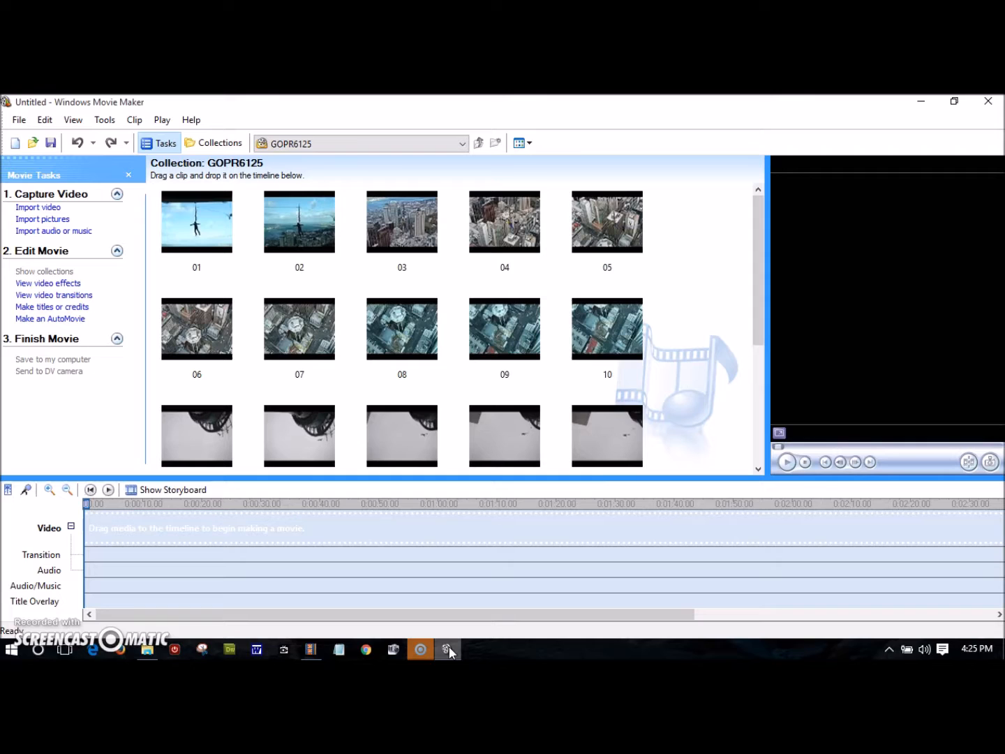
Close the old Windows Movie Maker and switch to the newer Movie Maker
left_click(988, 103)
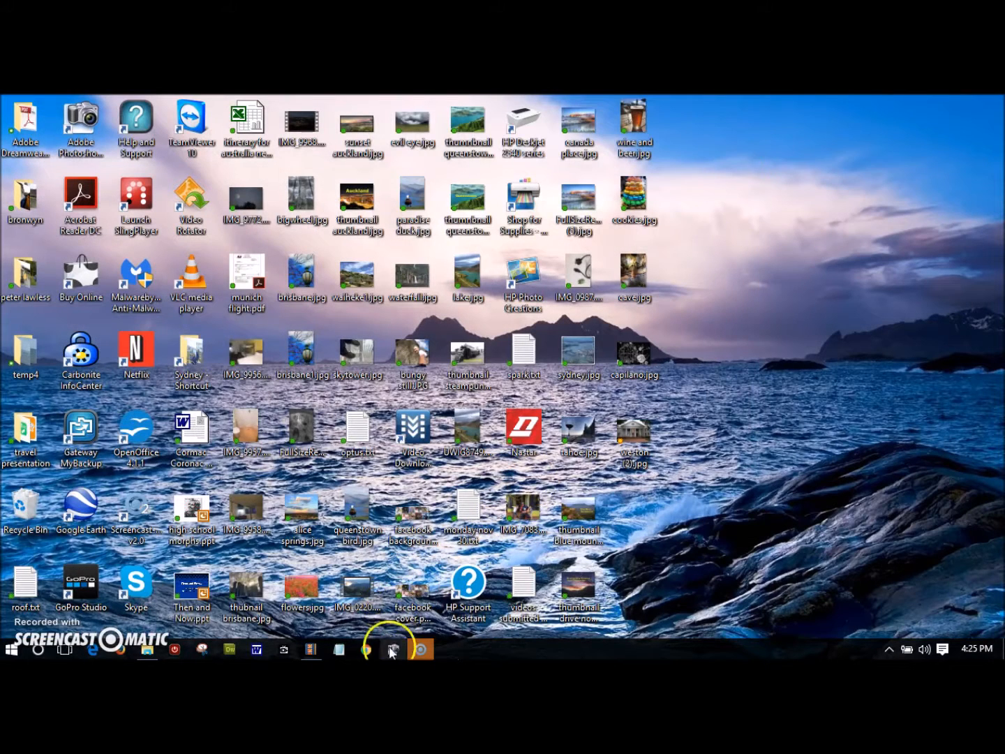
left_click(309, 650)
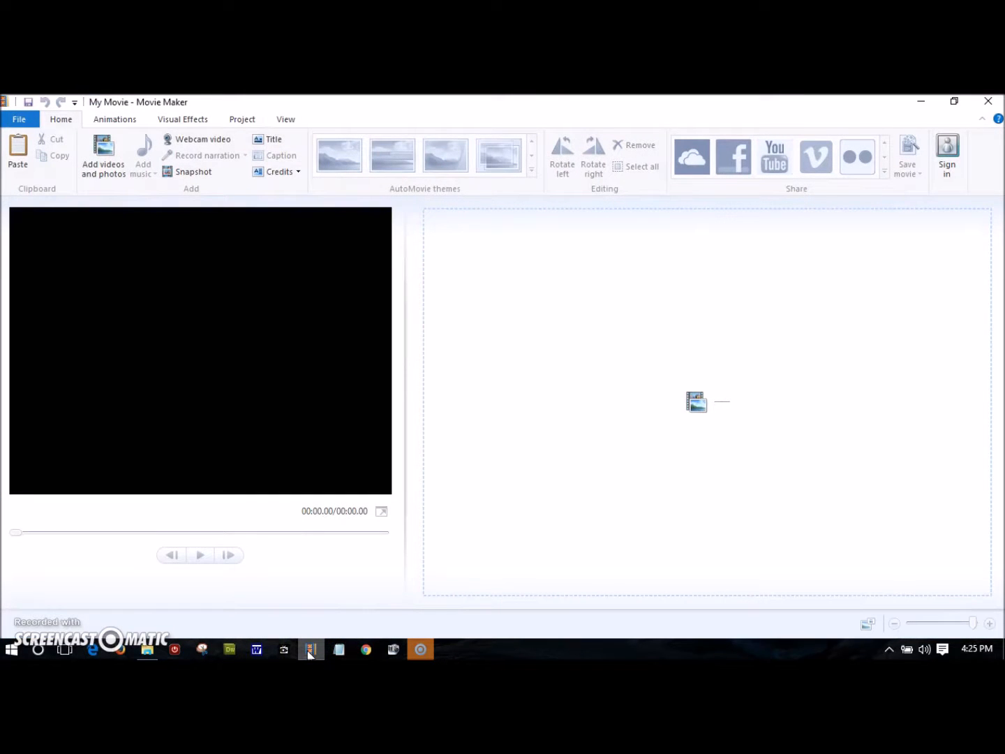
Start adding videos and photos and browse to Pictures > 2015 > 1-Australia New Zealand > Australia > Cairns and GBR > Flyboarding > flipped videos
left_click(106, 160)
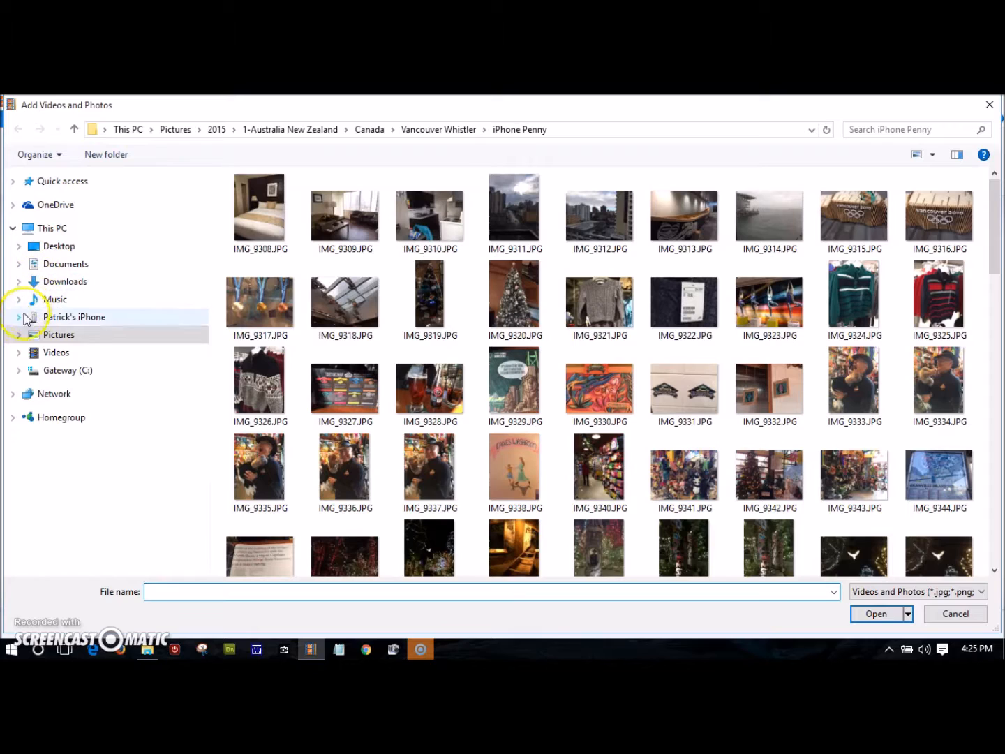
left_click(14, 336)
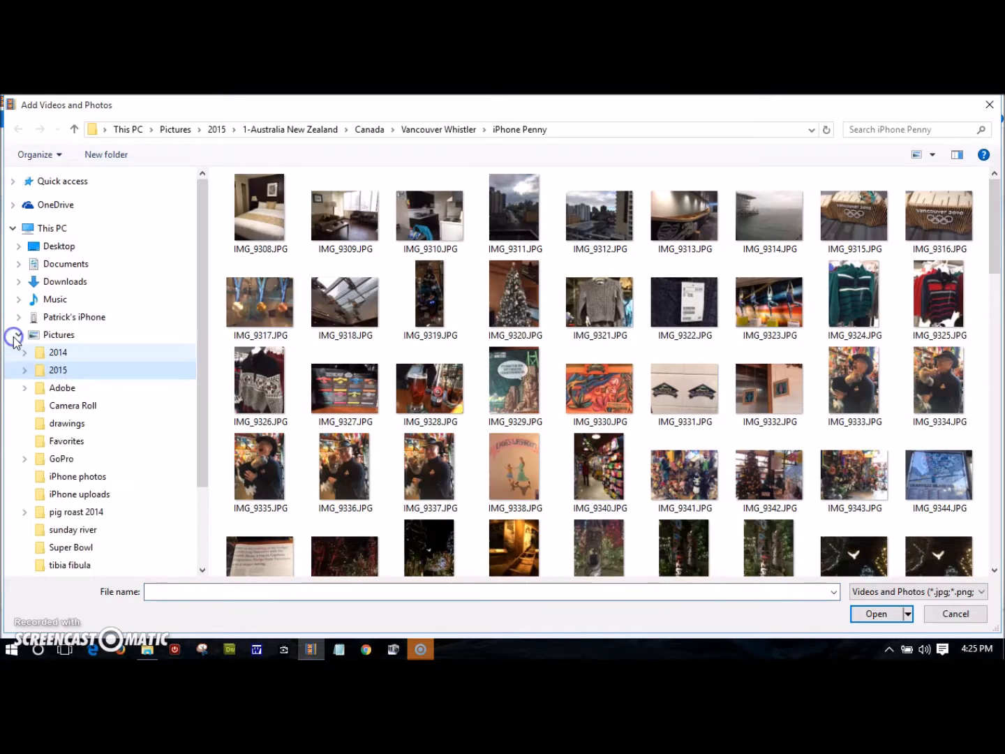
left_click(25, 371)
left_click(58, 392)
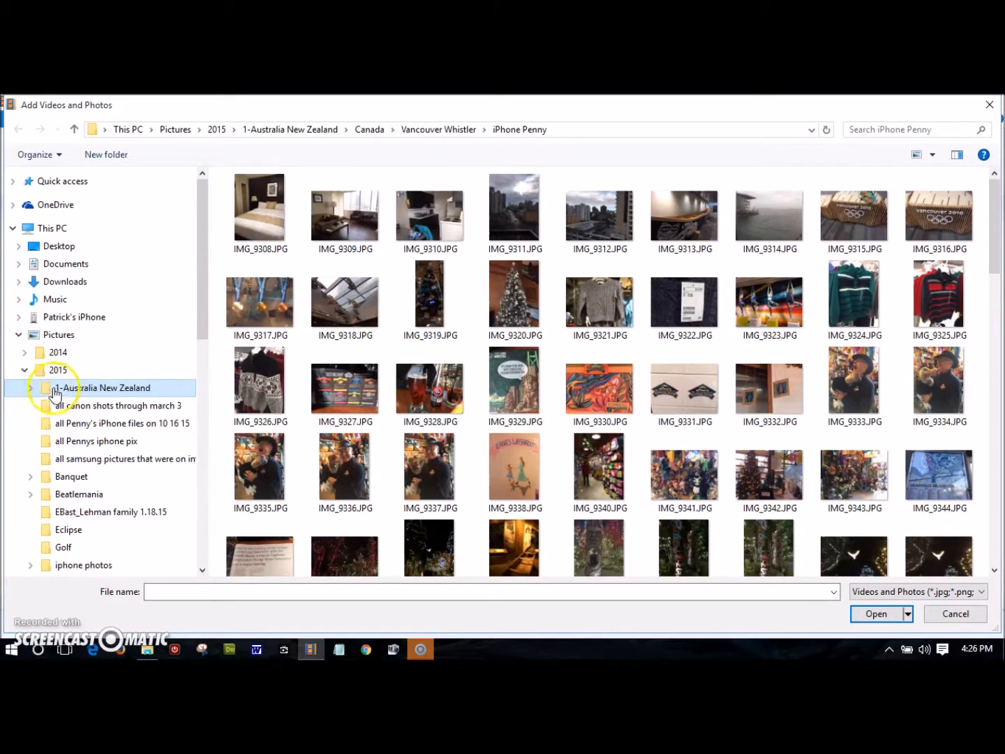
left_click(30, 389)
left_click(28, 420)
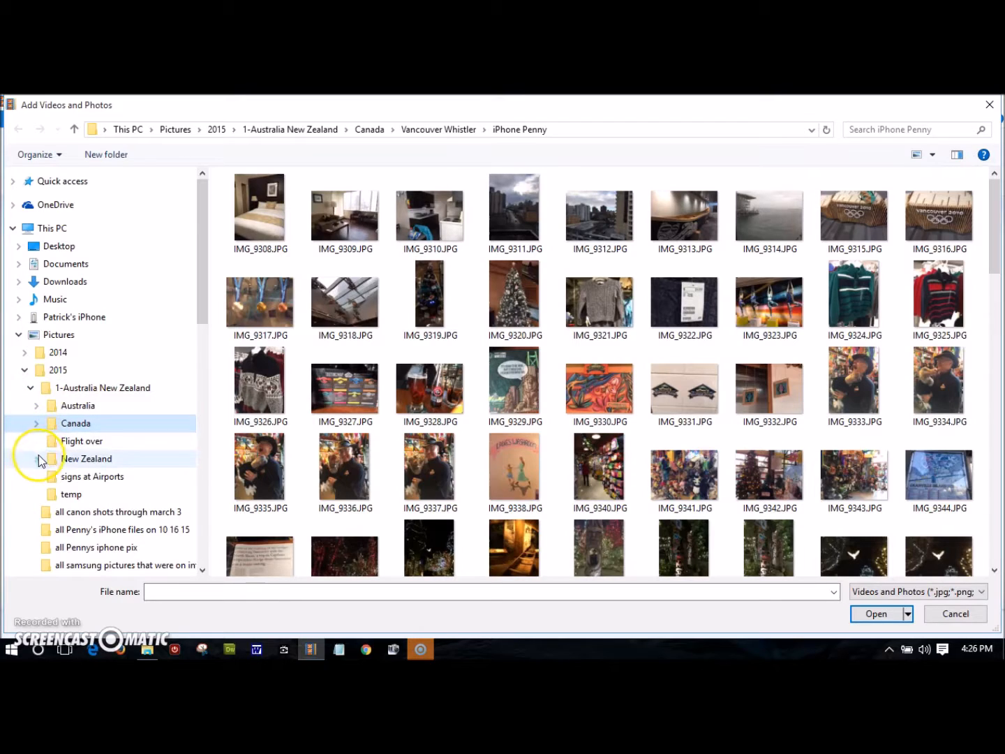
left_click(36, 407)
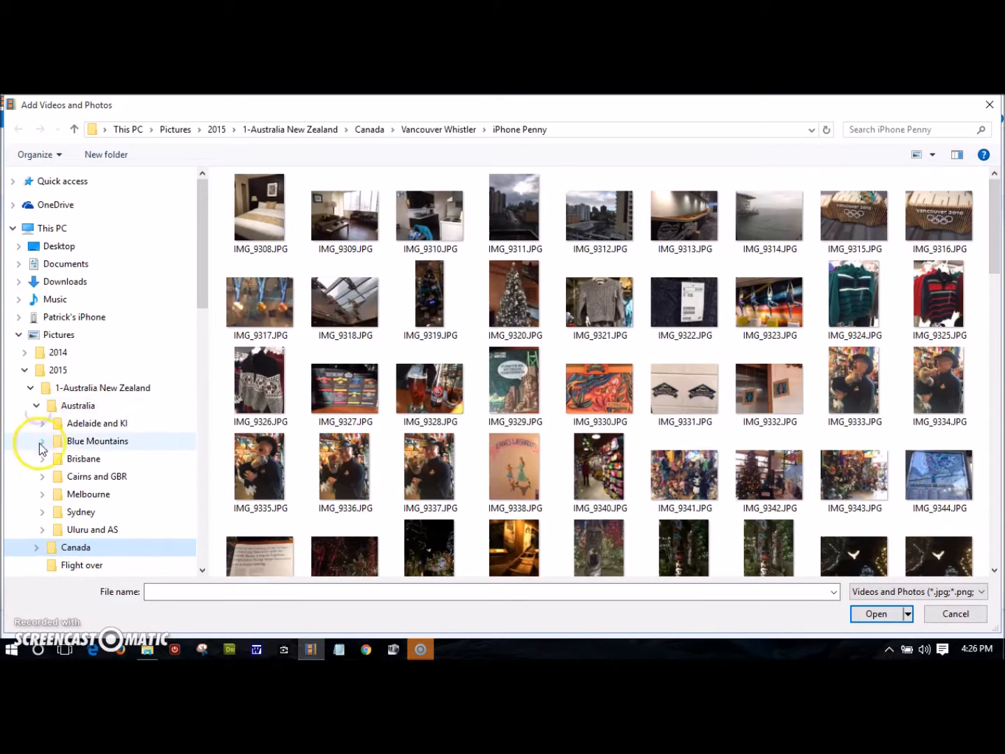
left_click(42, 477)
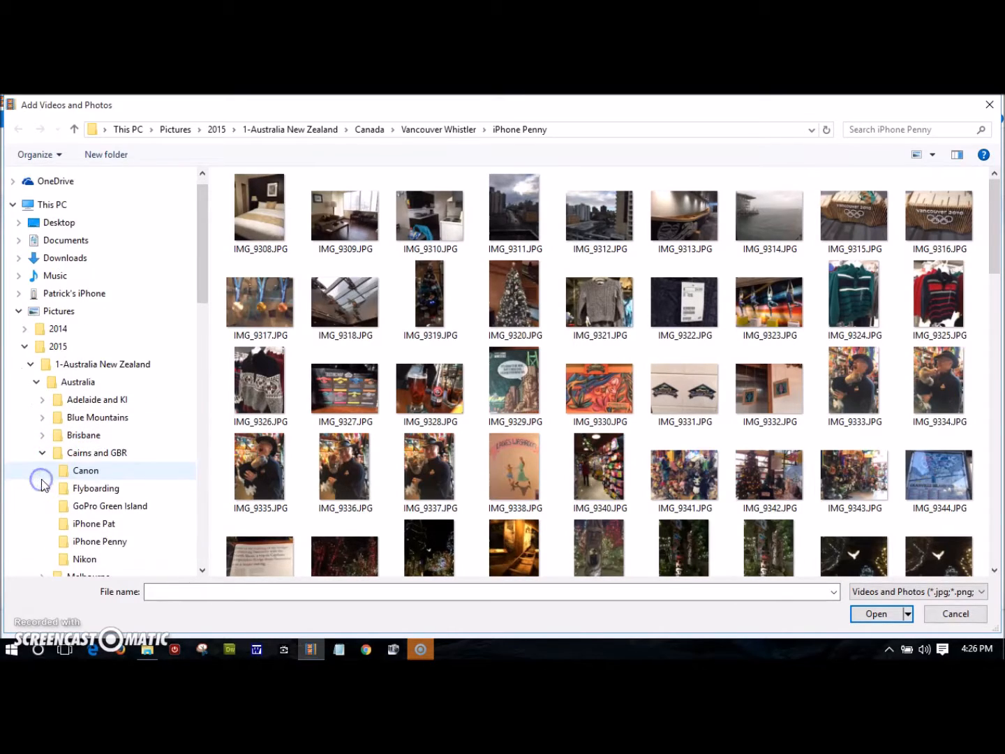
left_click(97, 490)
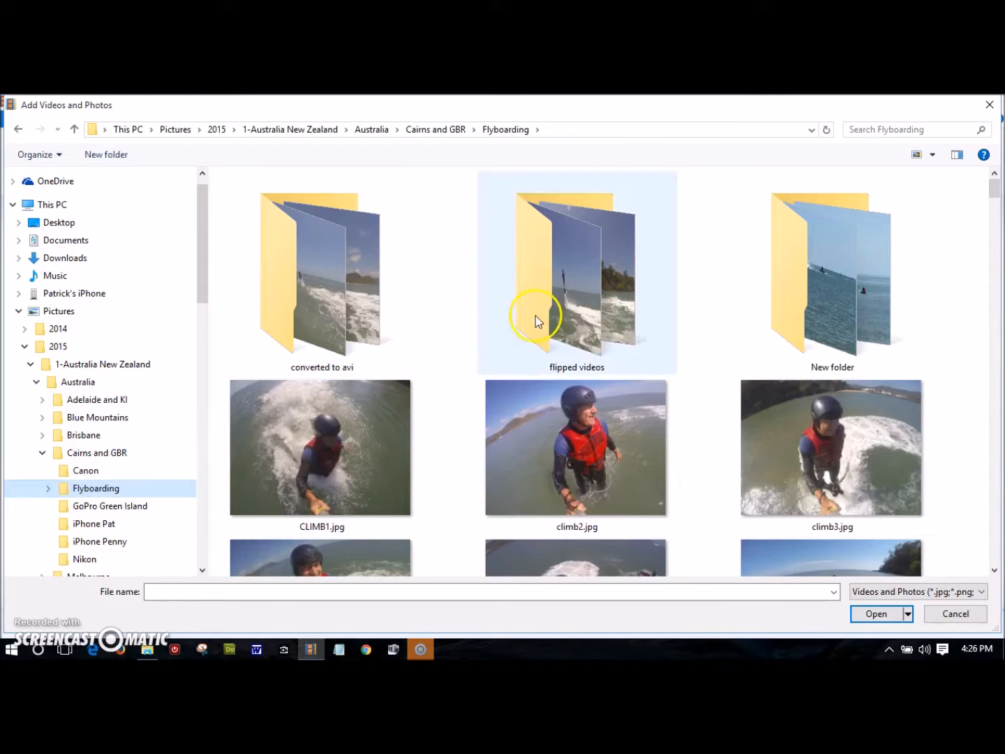
double_click(564, 310)
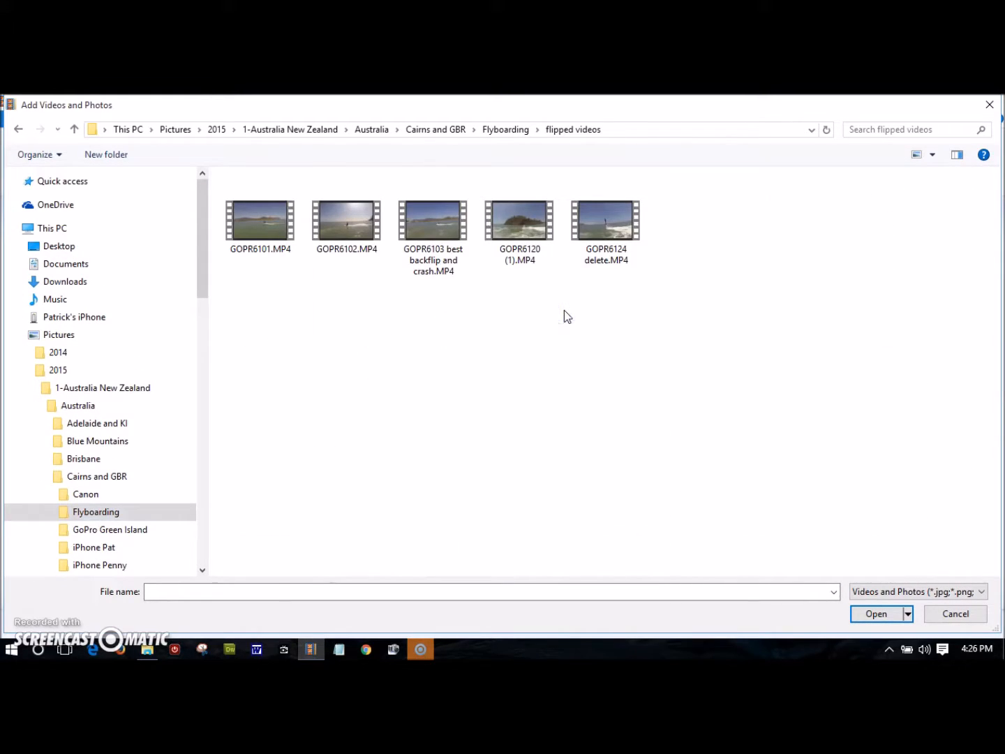
Import the videos GOPR6102.MP4 and GOPR6103 best backflip and crash.MP4 into the project
left_click(356, 230)
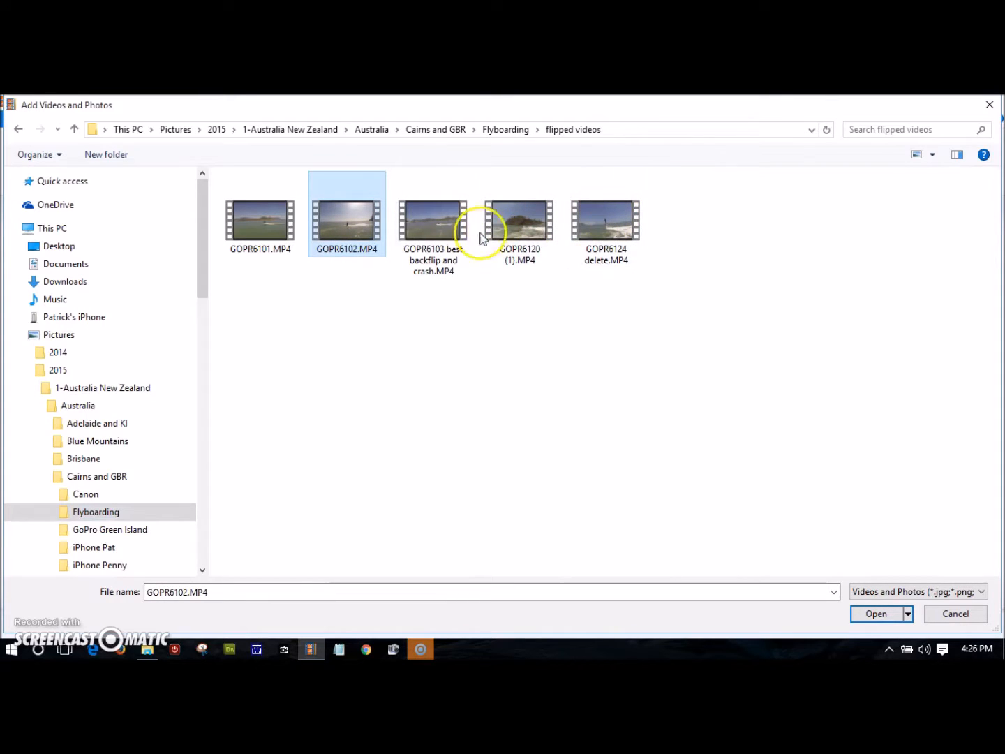
left_click(431, 221, "ctrl")
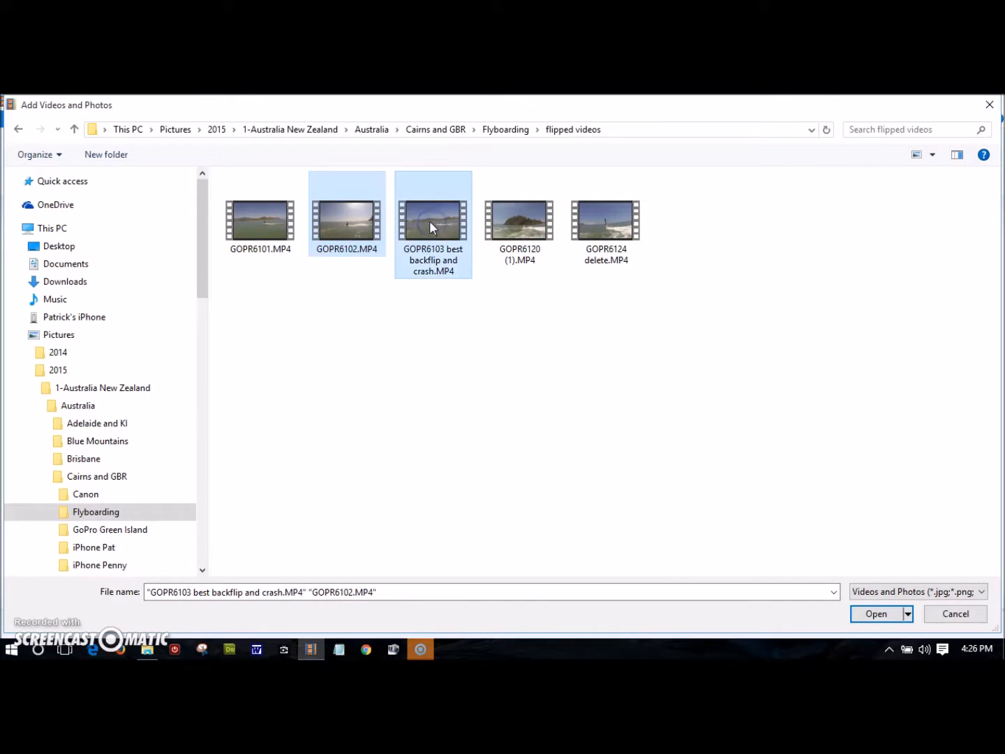
left_click(876, 614)
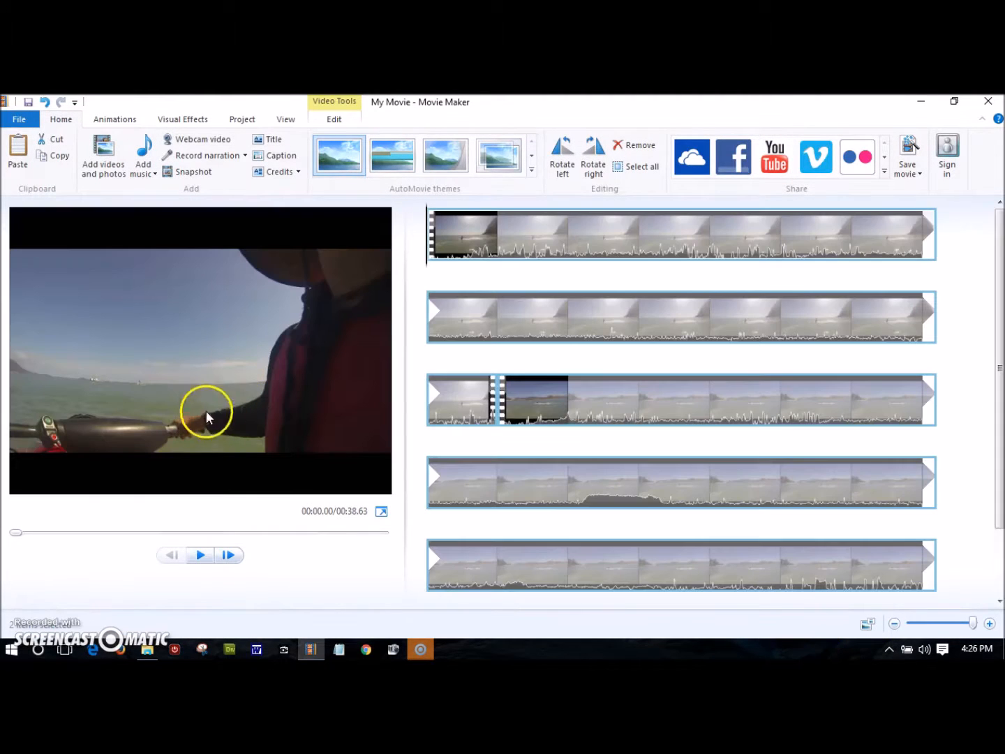
Start adding more media from the Flyboarding folder, selecting flyboard gopro still 2.jpg, flyboard gopro still 3.jpg and flyboard still.jpg
left_click(111, 159)
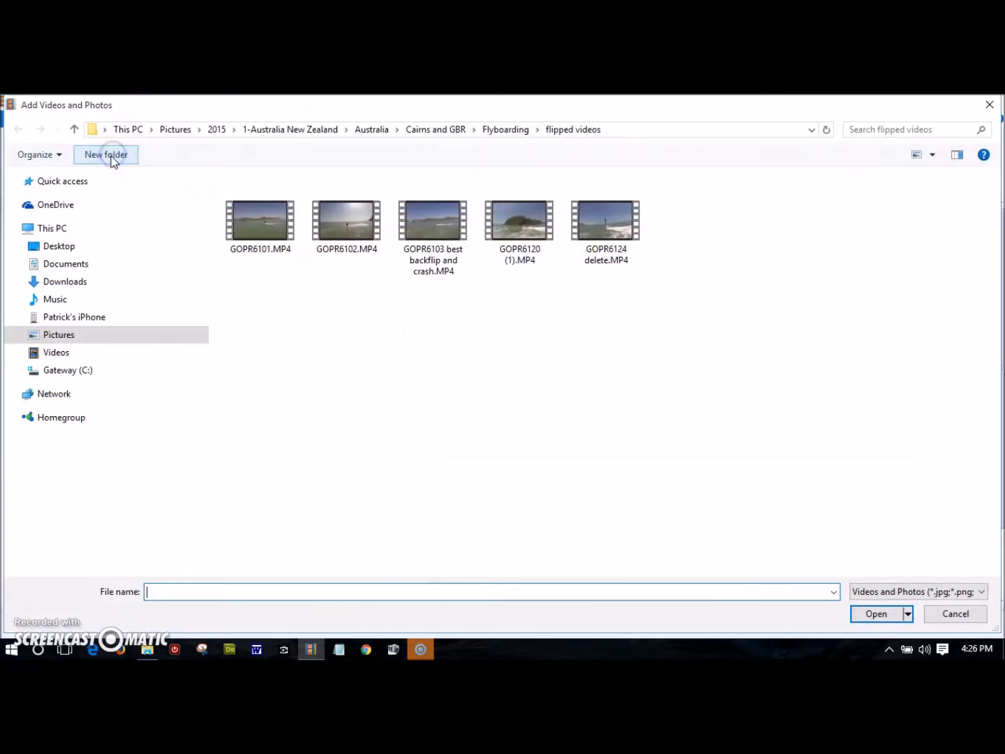
left_click(492, 131)
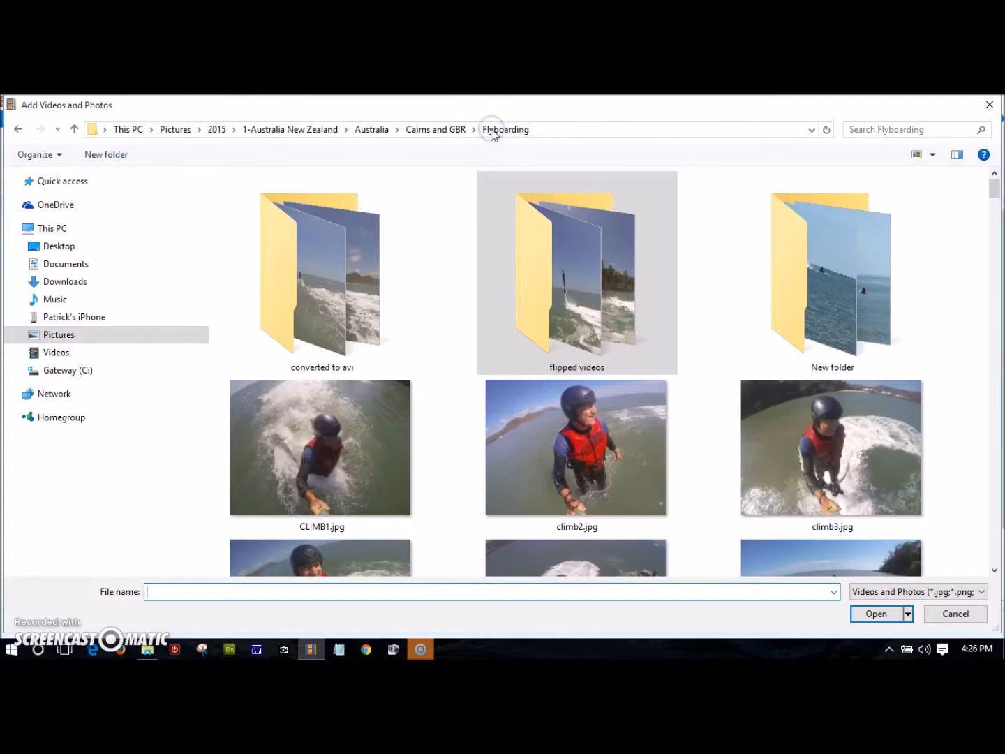
scroll(909, 375, "down", 5)
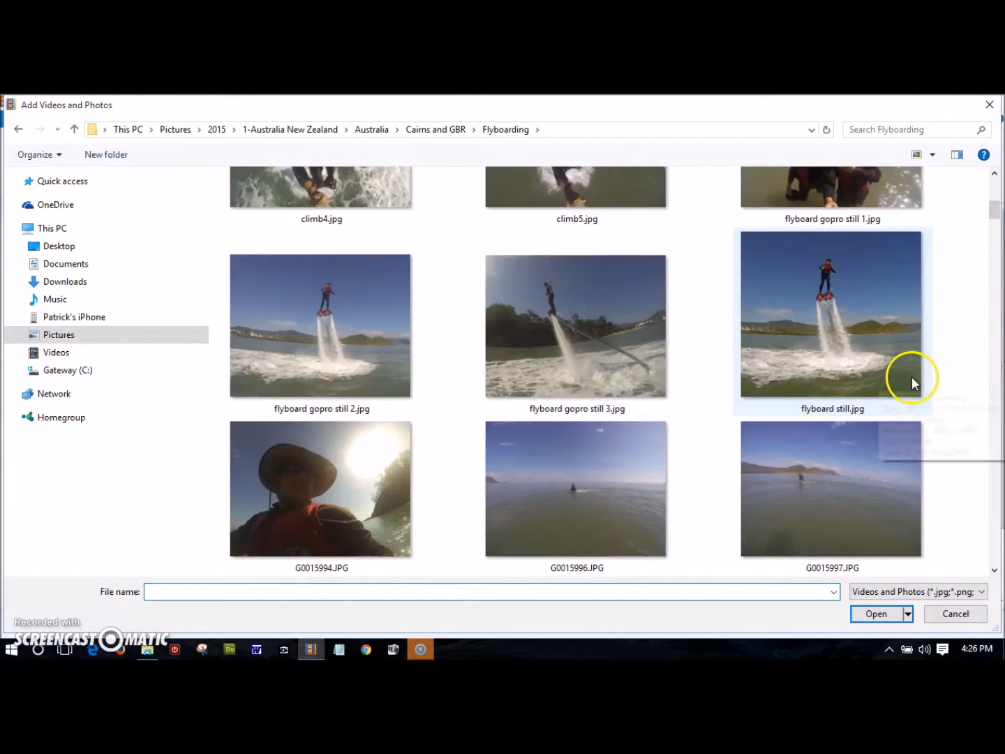
left_click(303, 324)
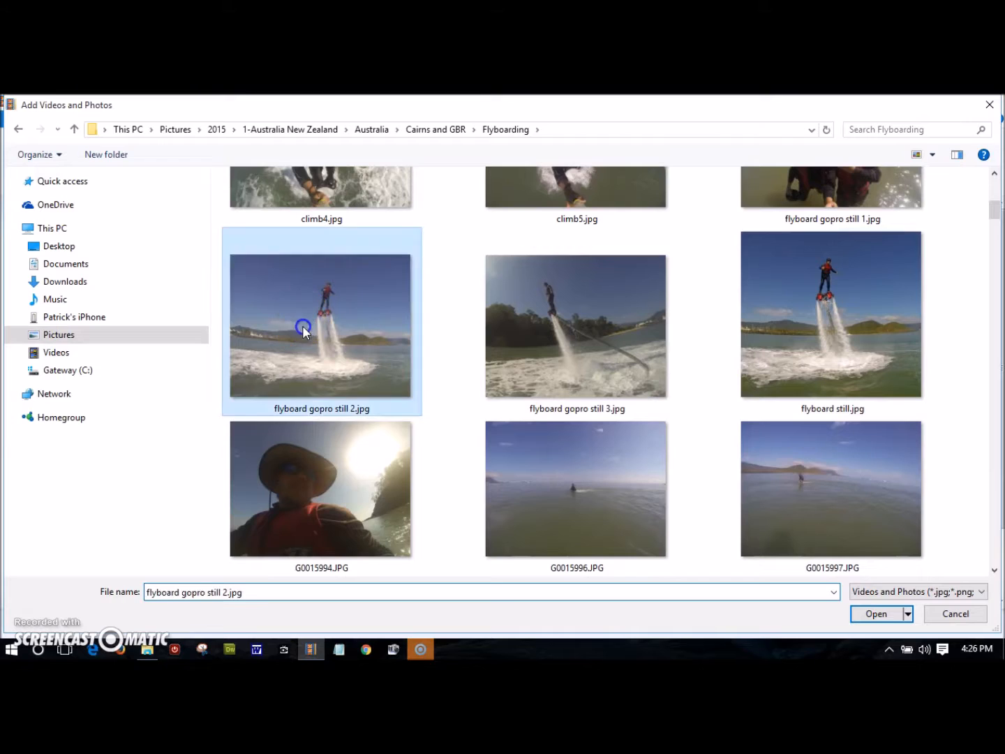
left_click(587, 329, "ctrl")
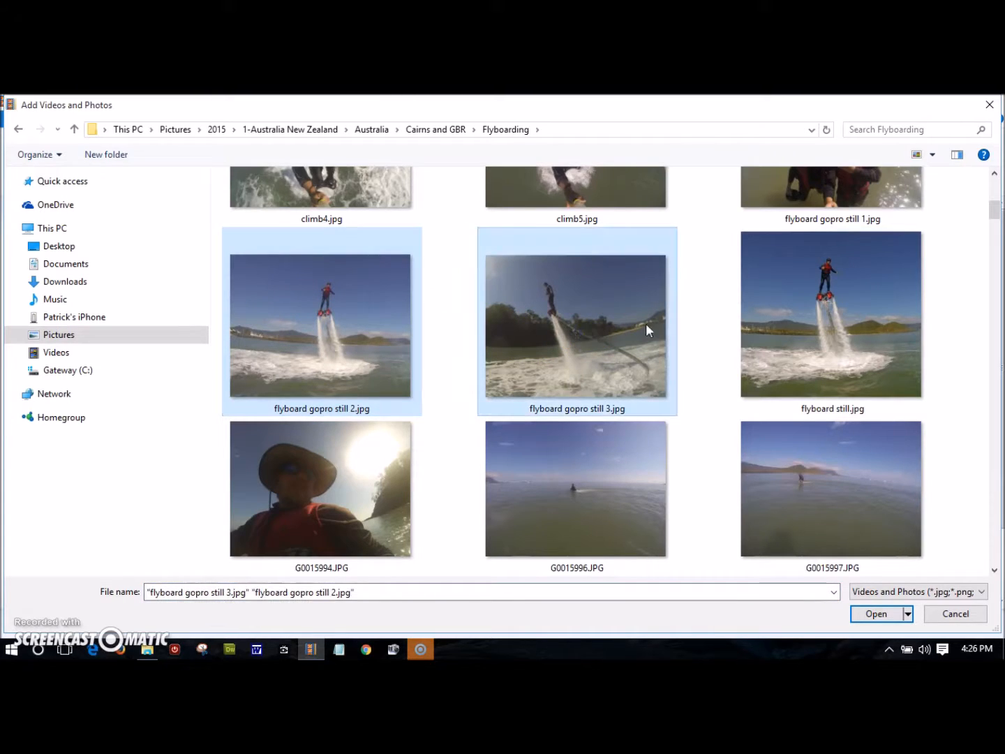
left_click(854, 351, "ctrl")
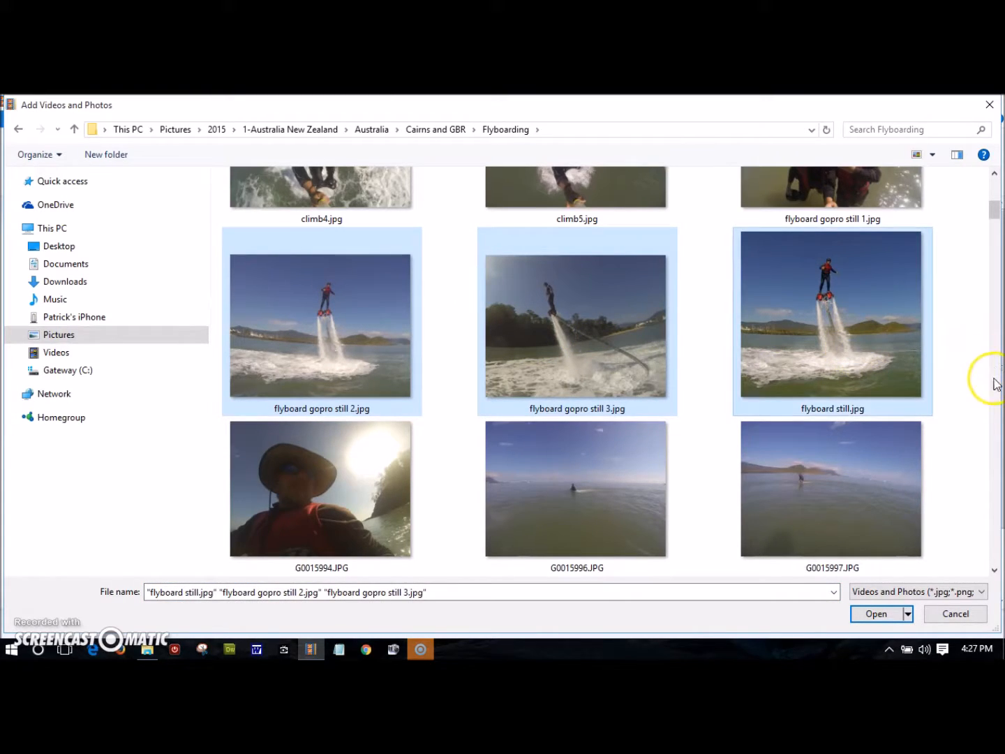
Add G0016015.JPG to G0016017.JPG and G0036057.JPG to G0036059.JPG to the selection and import the selected photos
left_click_drag(998, 208, 1000, 261)
left_click(332, 237, "ctrl")
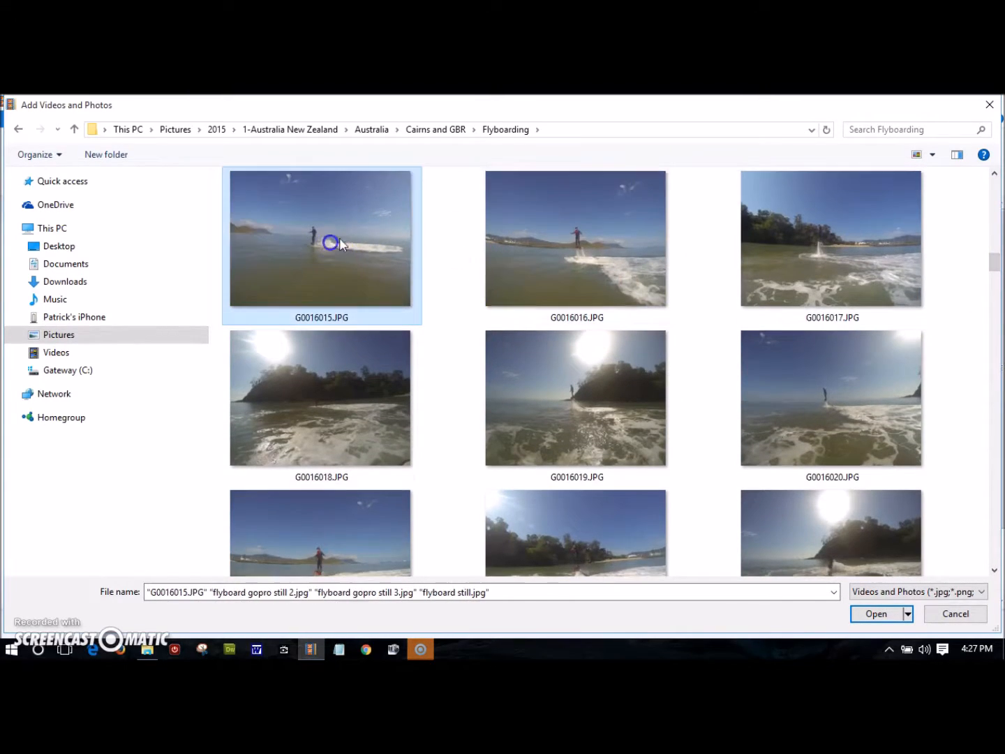
left_click(600, 251, "ctrl")
left_click(880, 267, "ctrl")
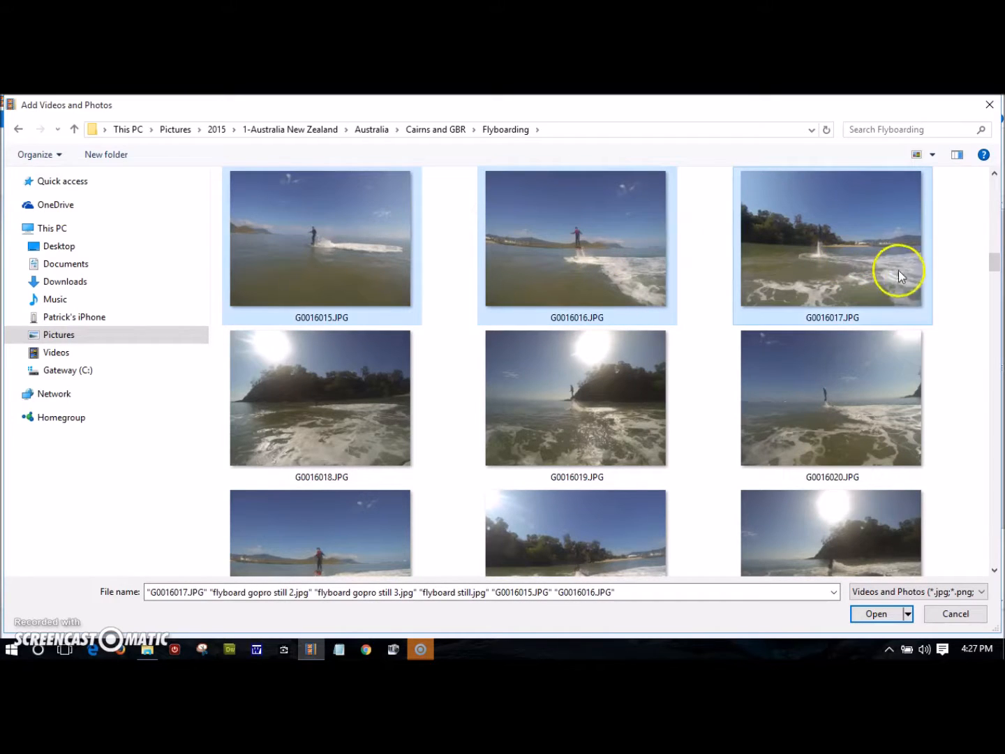
left_click_drag(995, 267, 1001, 374)
left_click(287, 374, "ctrl")
left_click(571, 392, "ctrl")
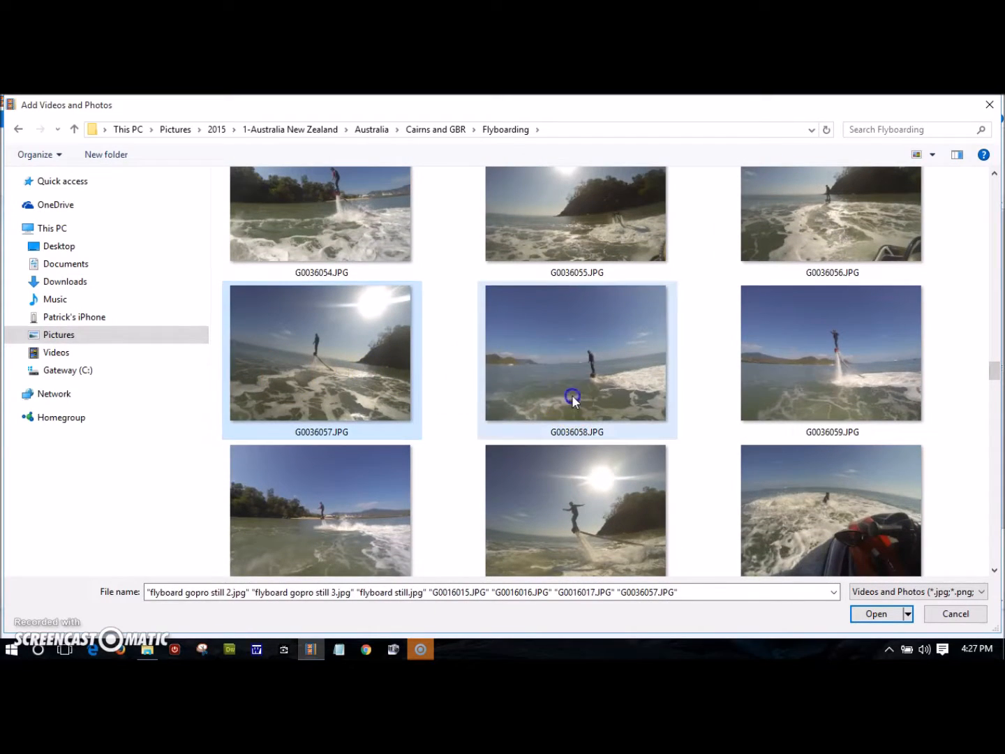
left_click(831, 362, "ctrl")
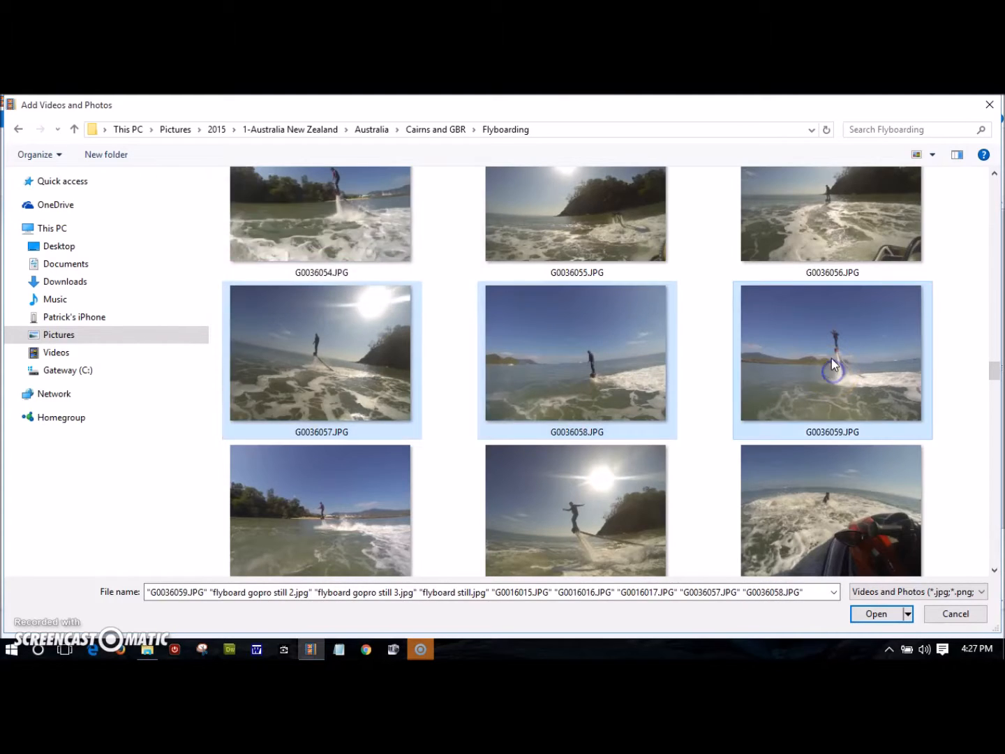
left_click(876, 613)
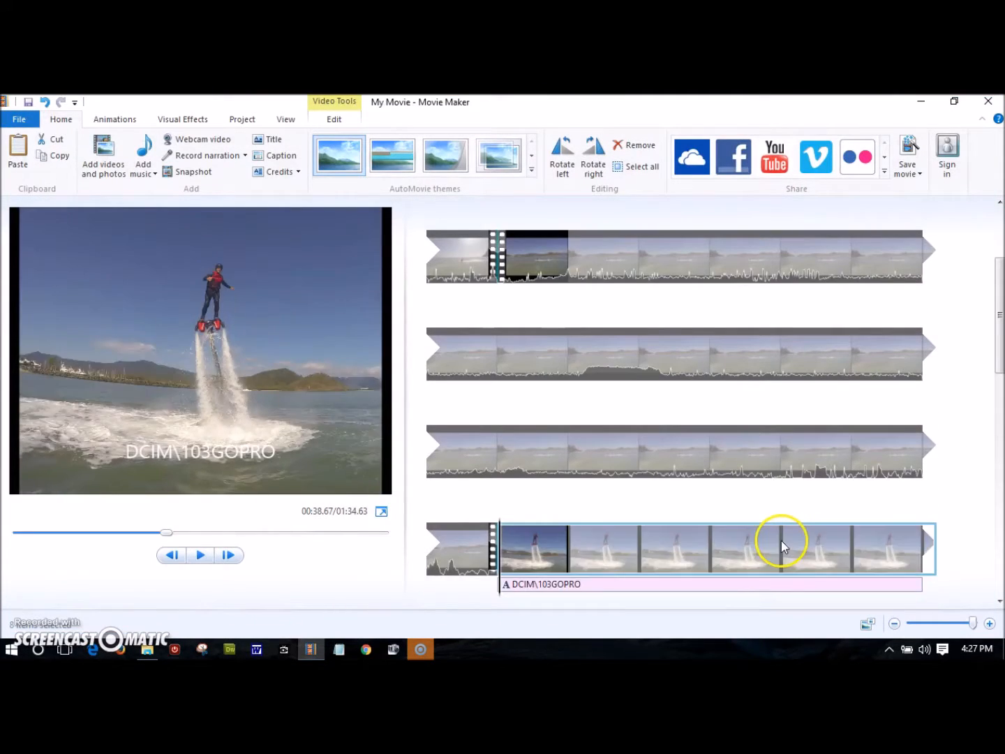
Select all the still photos on the storyboard, from the first to the last, and set their duration to 4.00 seconds
left_click_drag(998, 300, 996, 216)
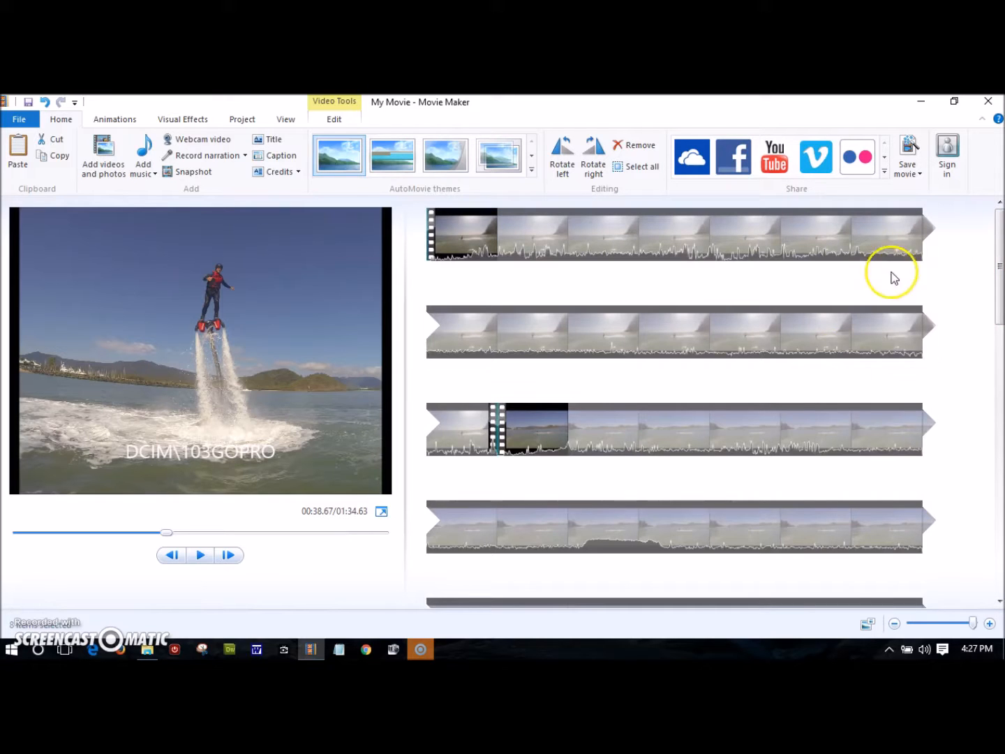
left_click(649, 437)
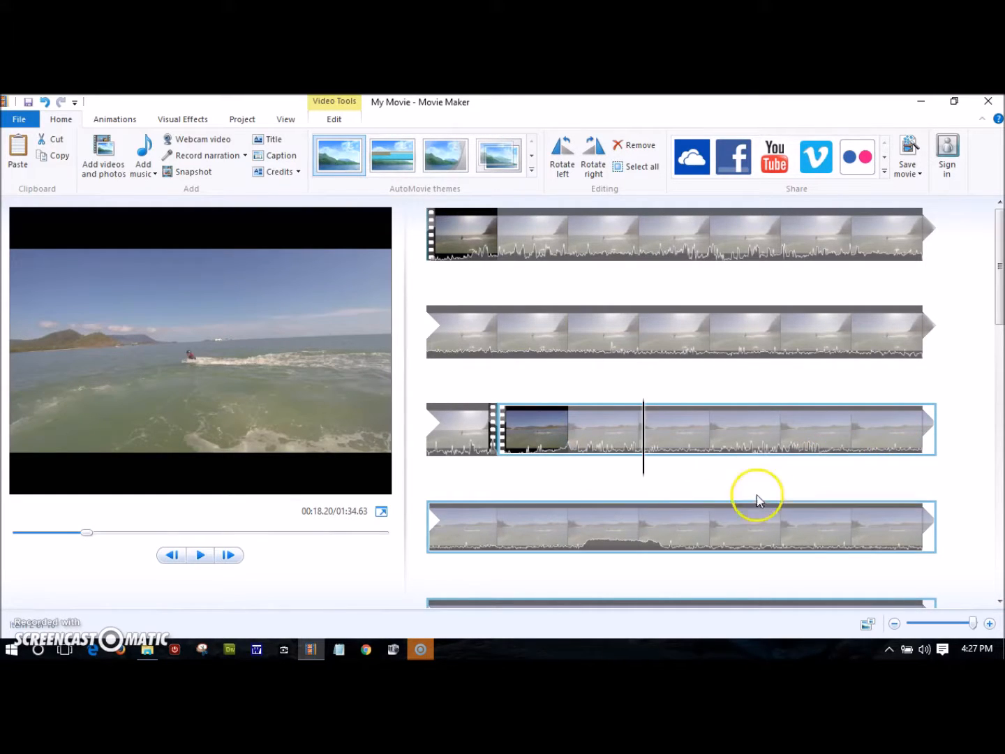
left_click(334, 121)
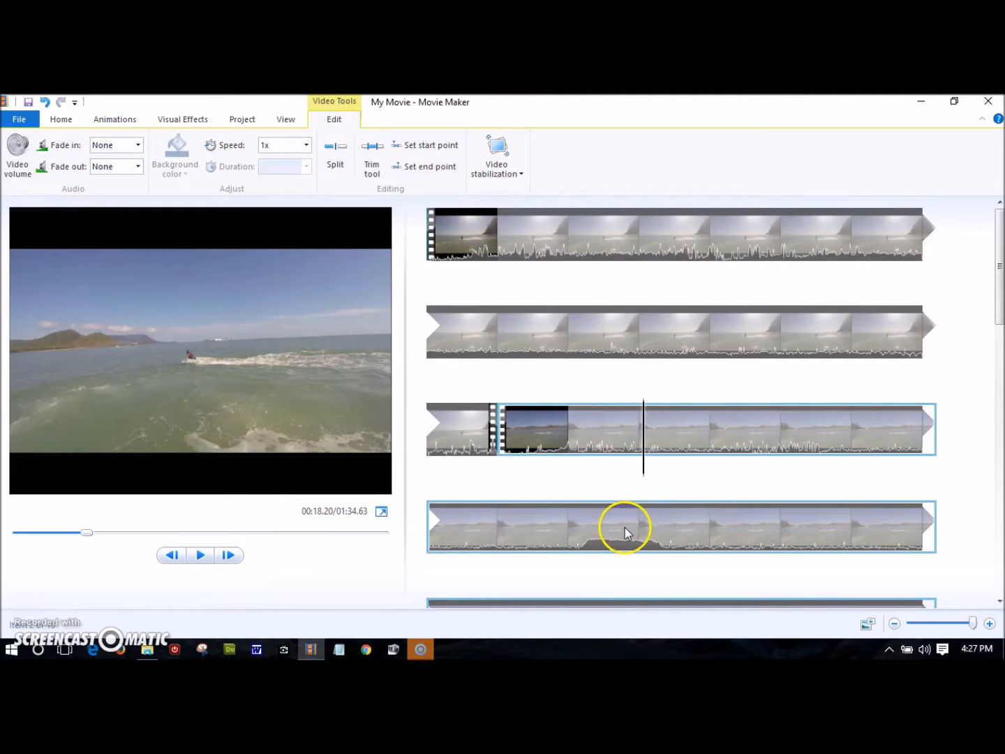
left_click(625, 529)
left_click_drag(1000, 311, 999, 403)
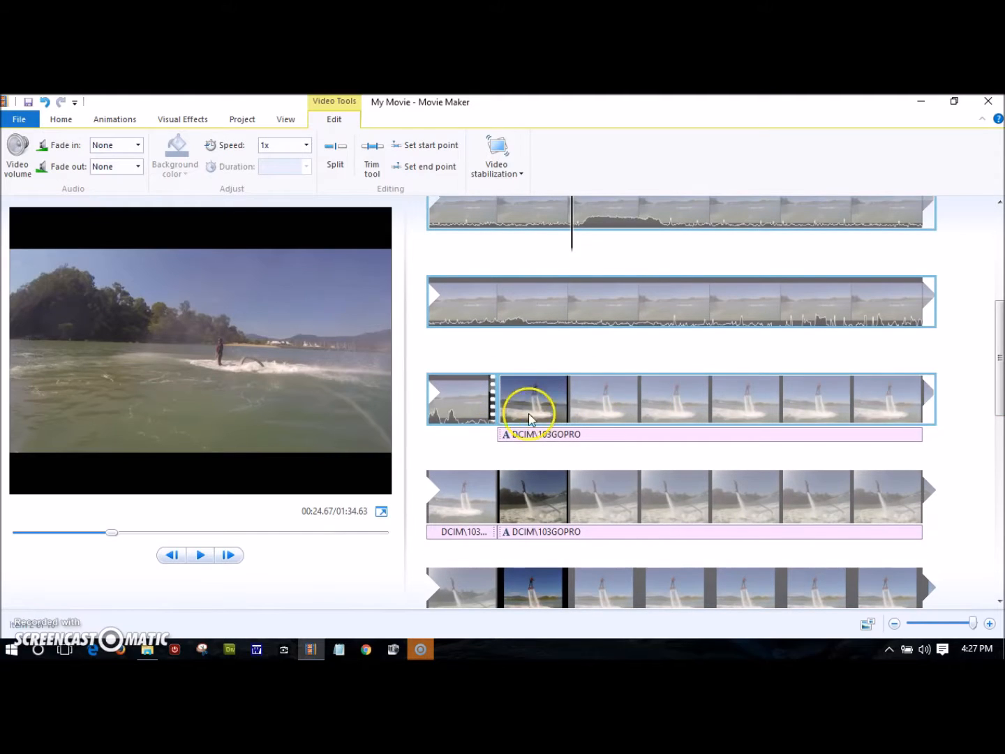
left_click(529, 418)
left_click_drag(999, 352, 991, 575)
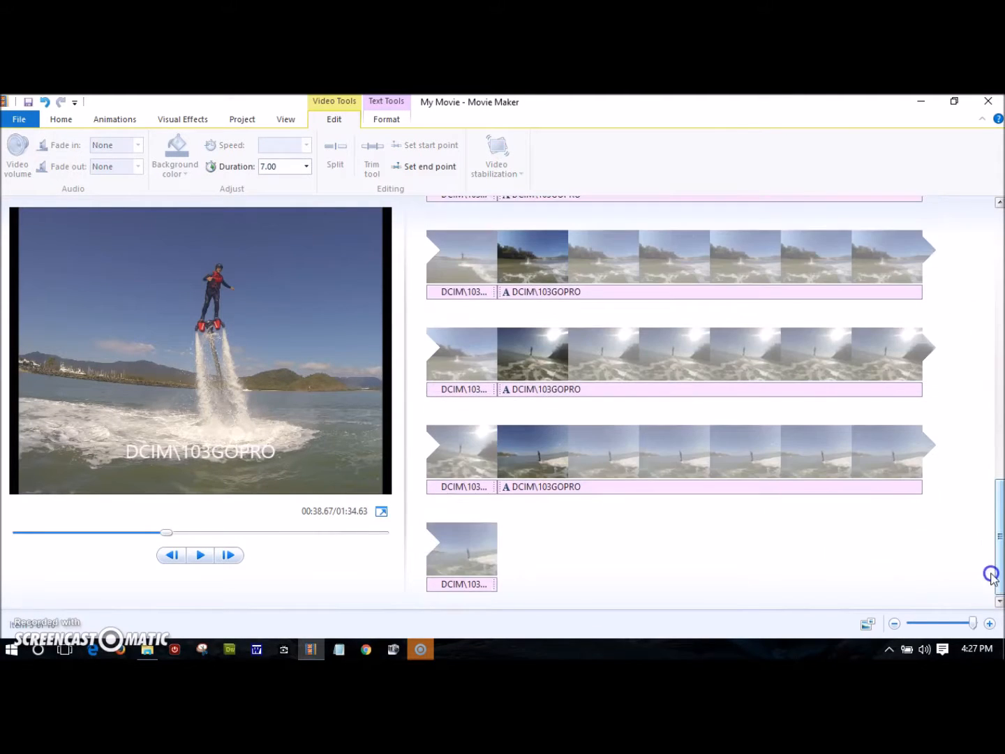
left_click(473, 554, "shift")
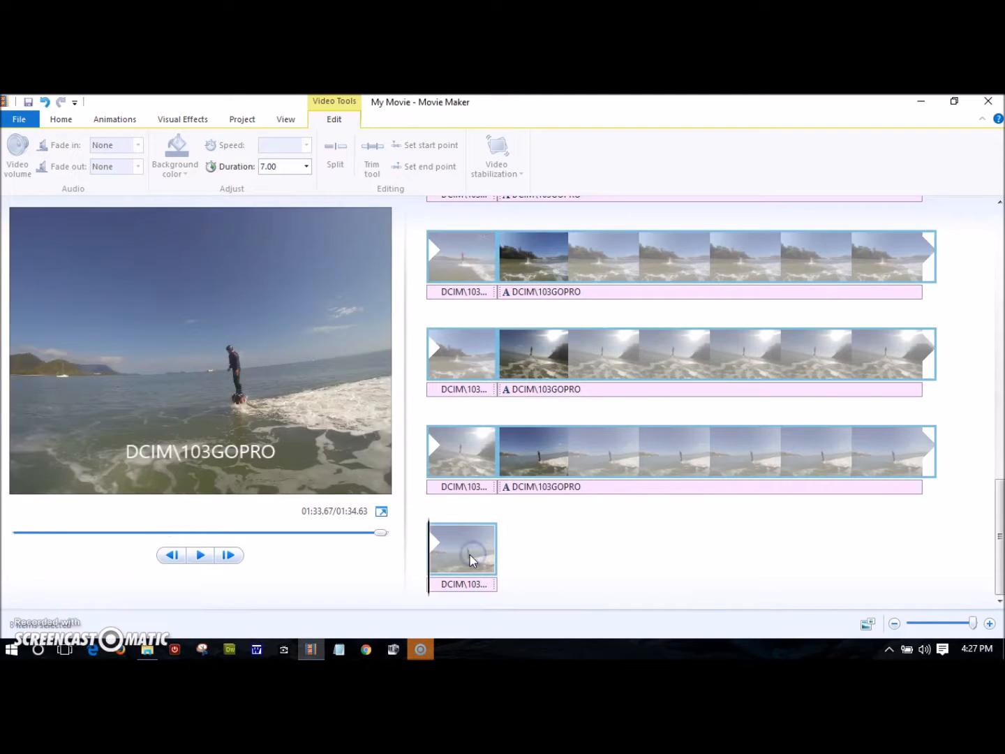
left_click(307, 168)
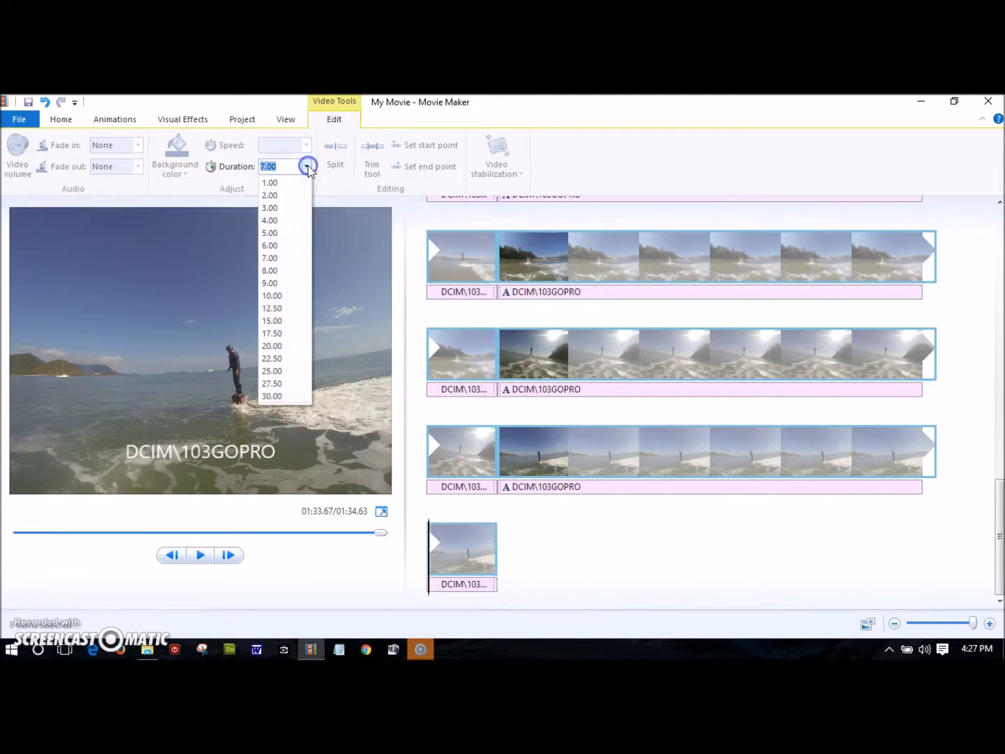
left_click(283, 220)
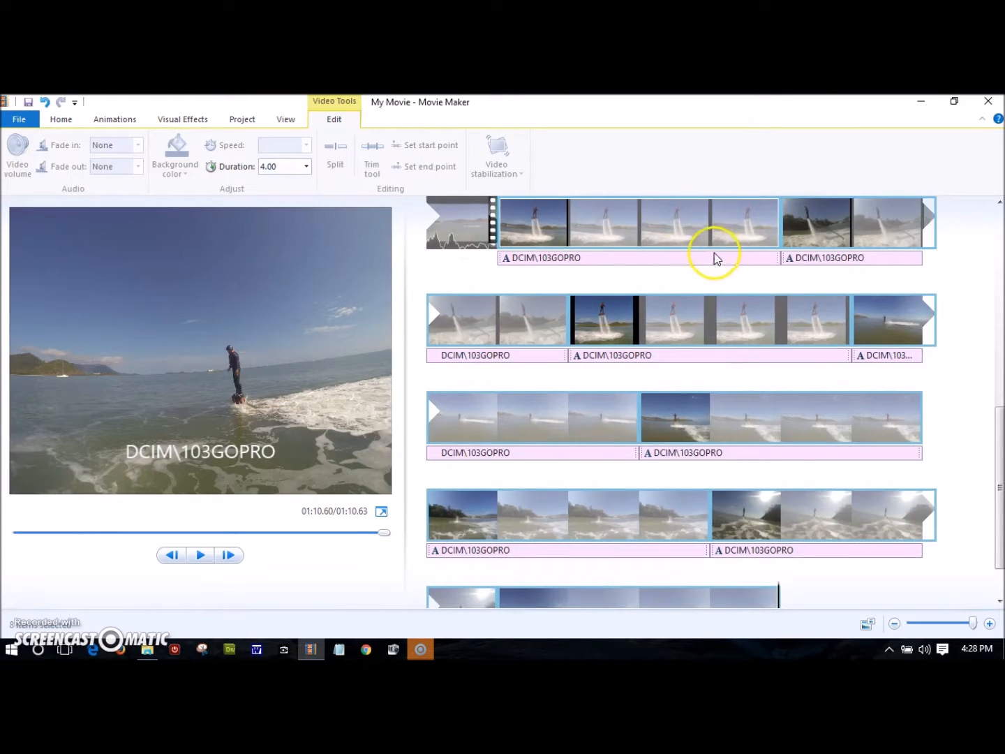
Delete the DCIM\103GOPRO captions from all the photos on the storyboard
left_click(632, 260)
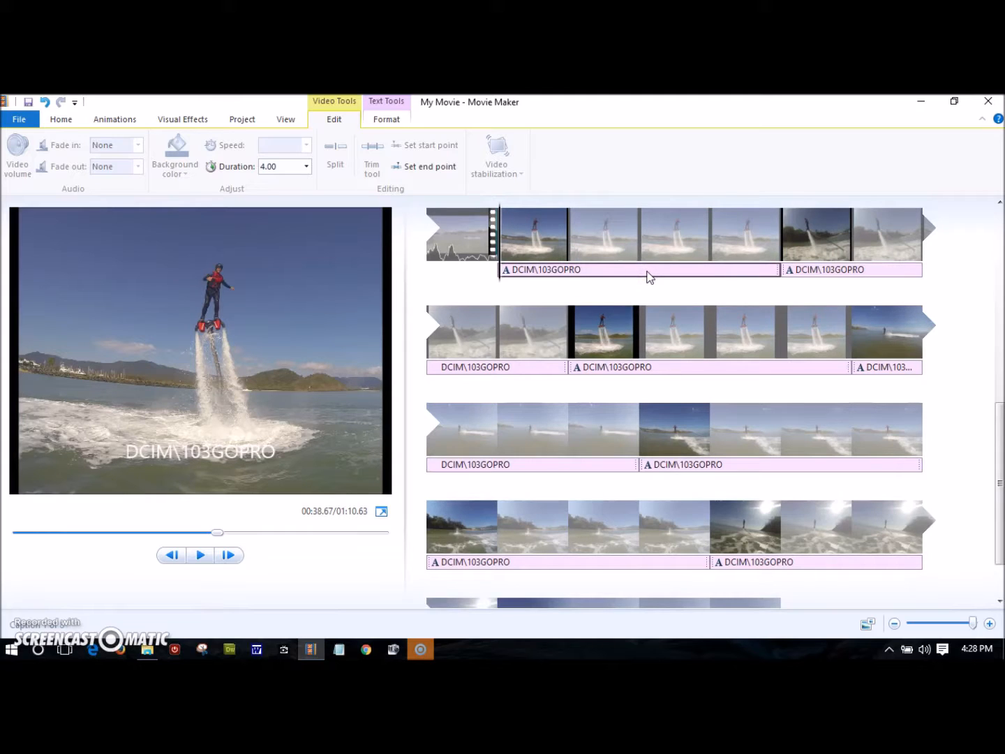
left_click(823, 271)
left_click_drag(824, 270, 870, 368)
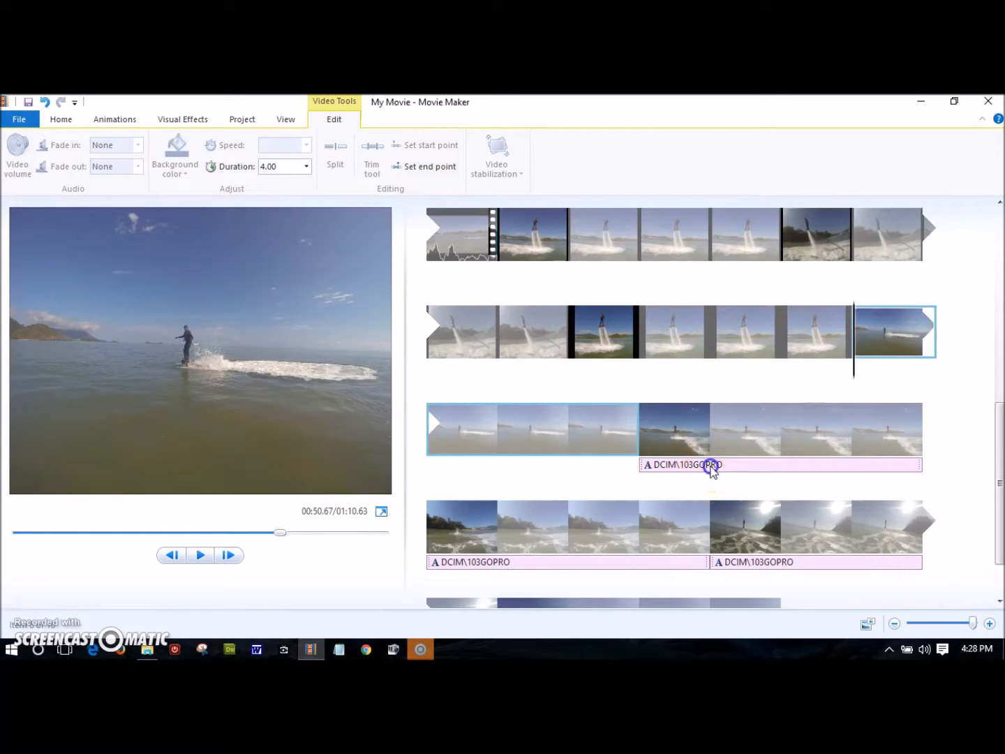
left_click(710, 468)
key("Delete")
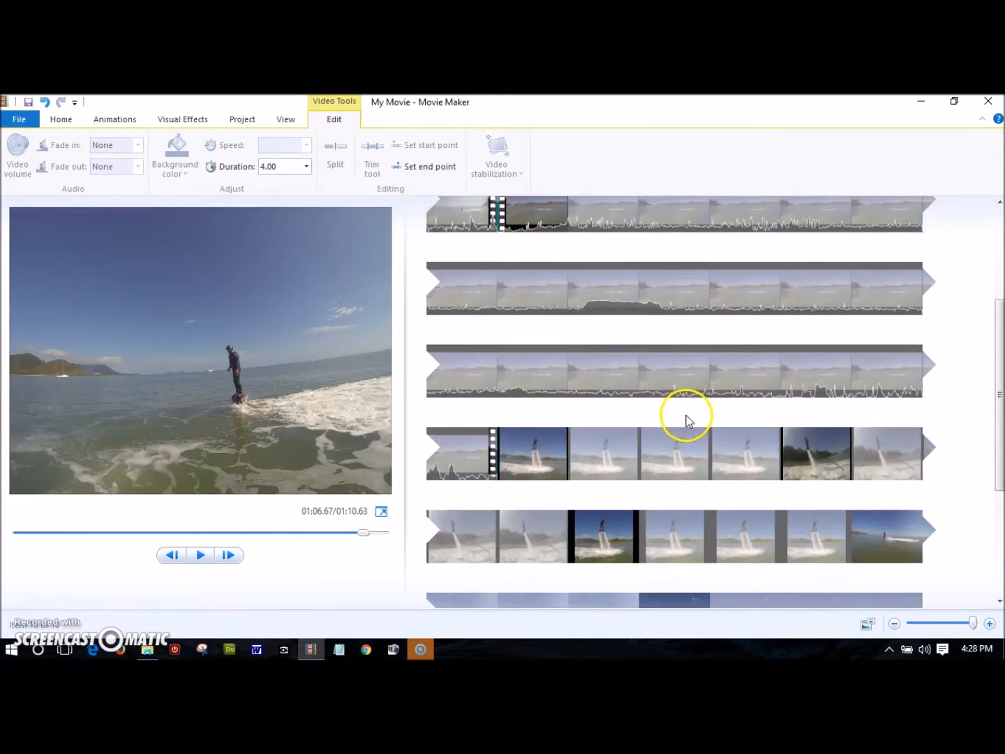
Select all the still photos, from the first to the last, apply the Automatic pan and zoom animation, and preview the first few
scroll(686, 416, "up", 2)
scroll(685, 417, "down", 3)
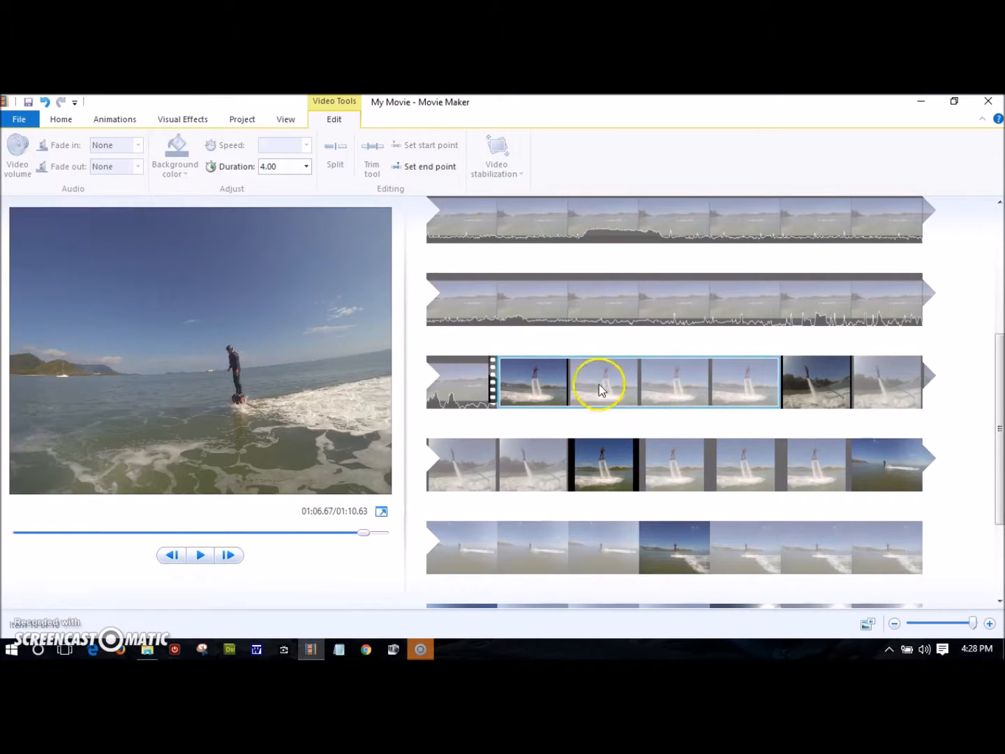
left_click(534, 383)
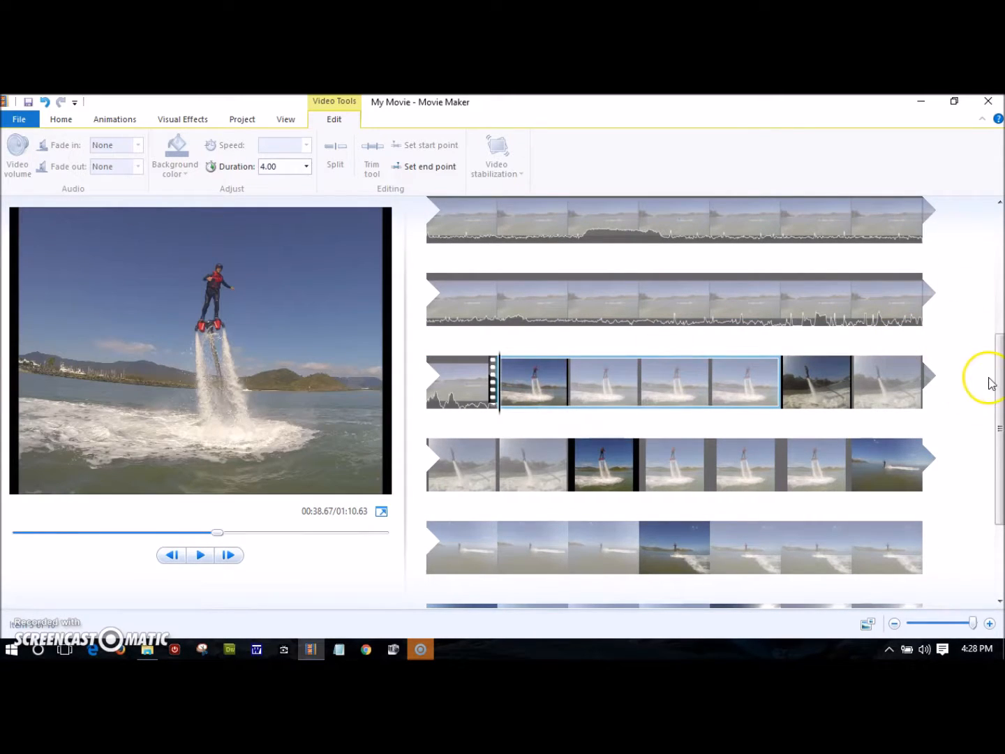
scroll(988, 383, "down", 2)
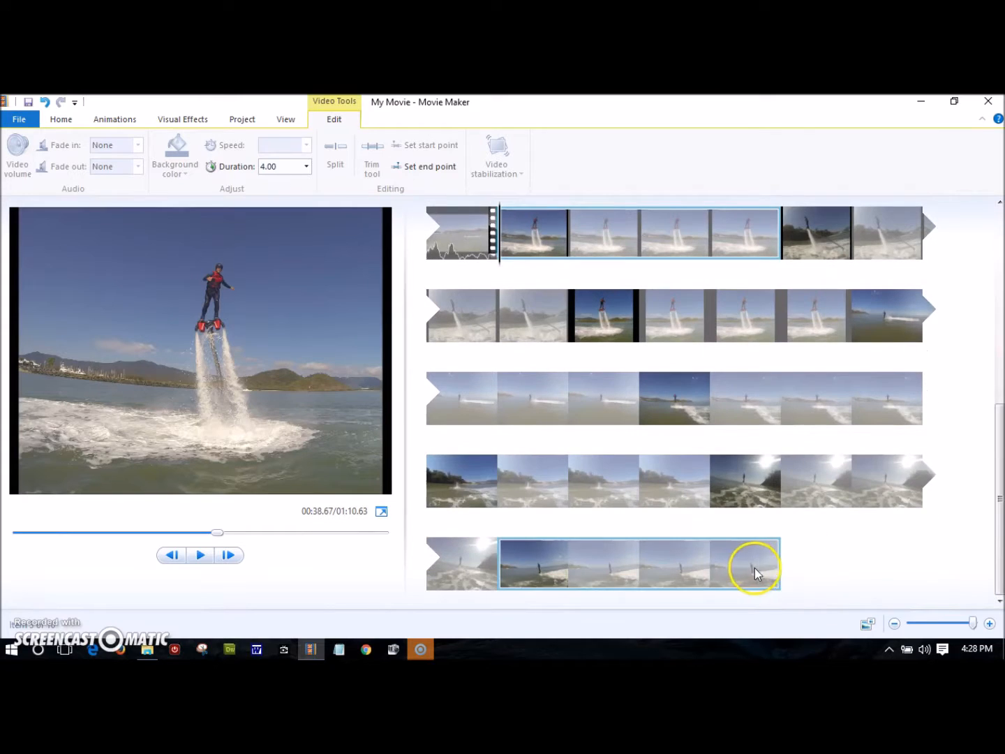
left_click(757, 567, "shift")
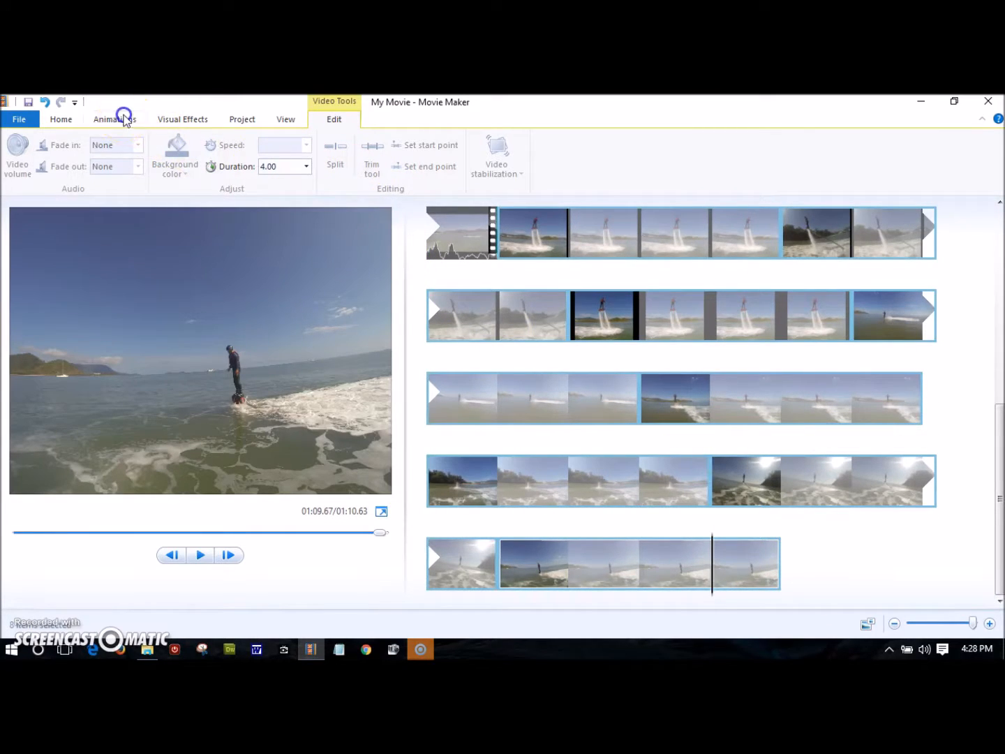
left_click(124, 119)
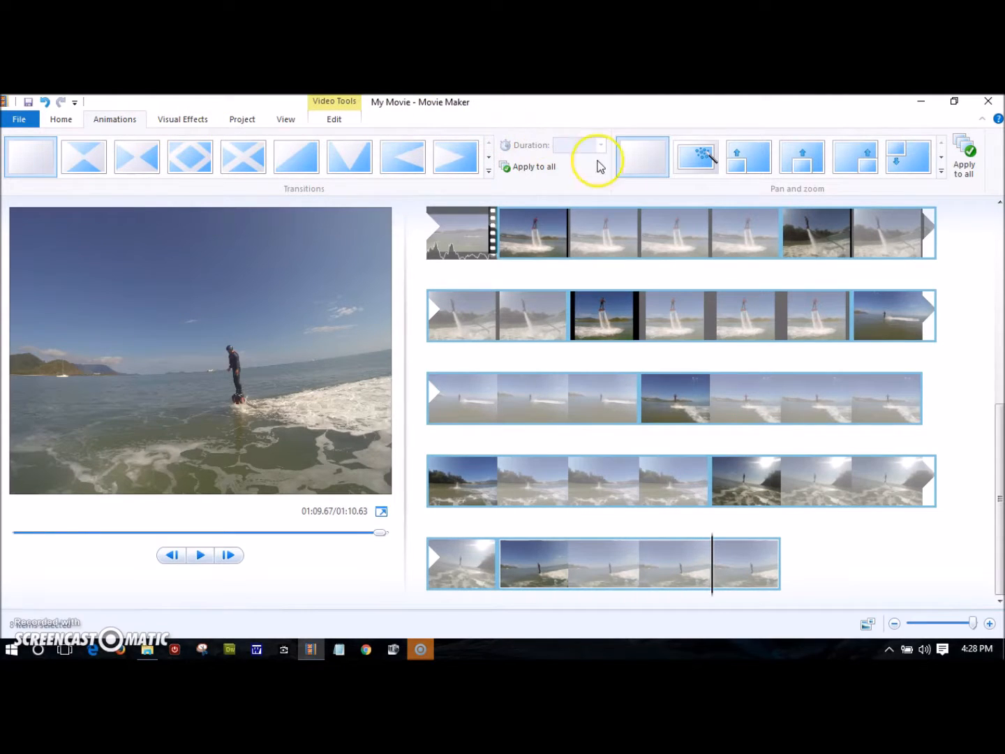
left_click(704, 167)
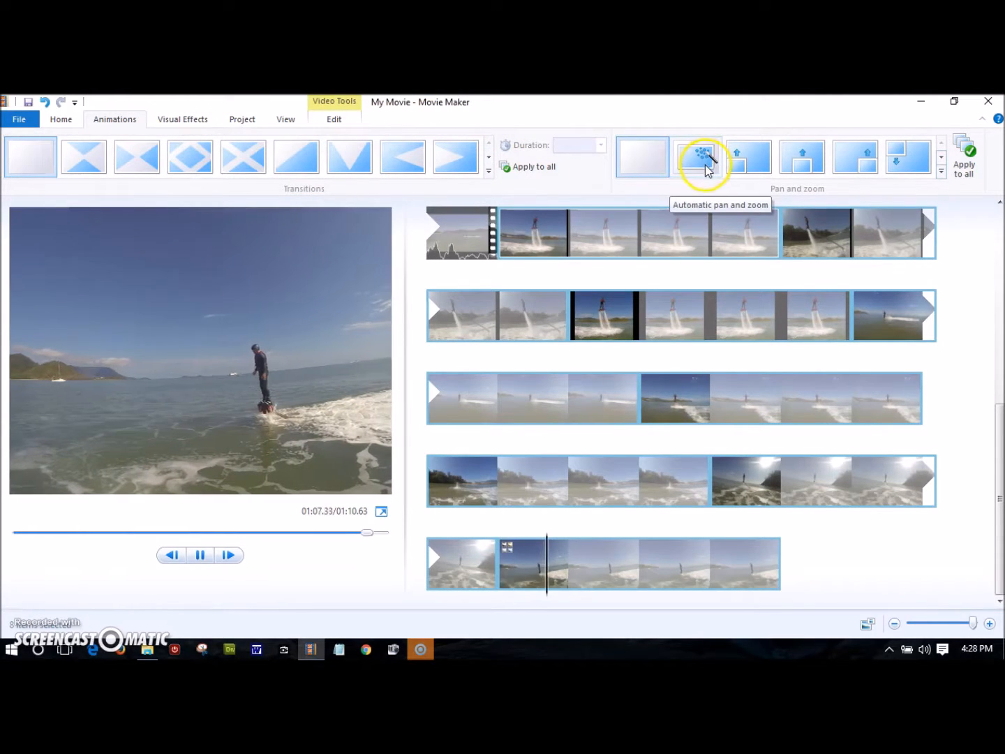
left_click(705, 165)
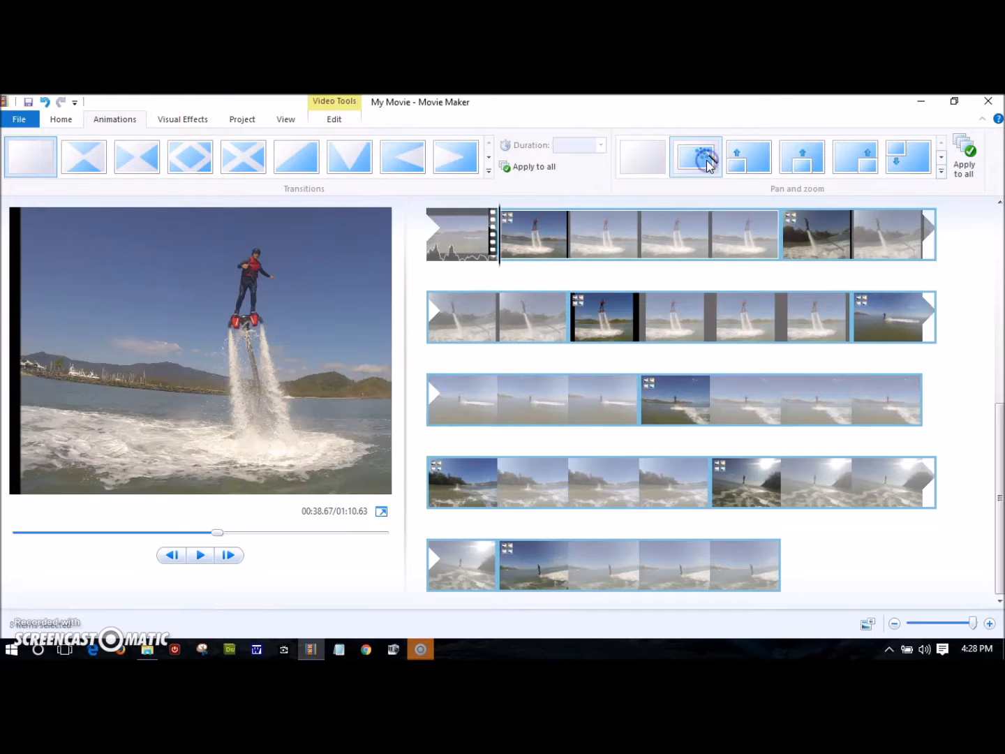
left_click(202, 555)
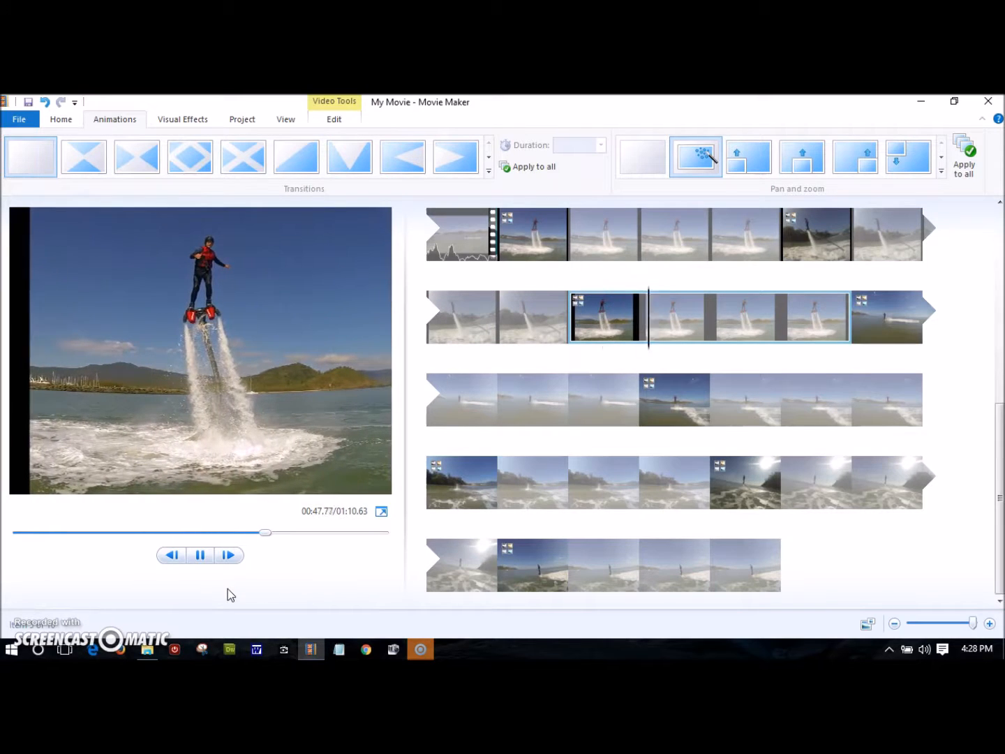
left_click(203, 554)
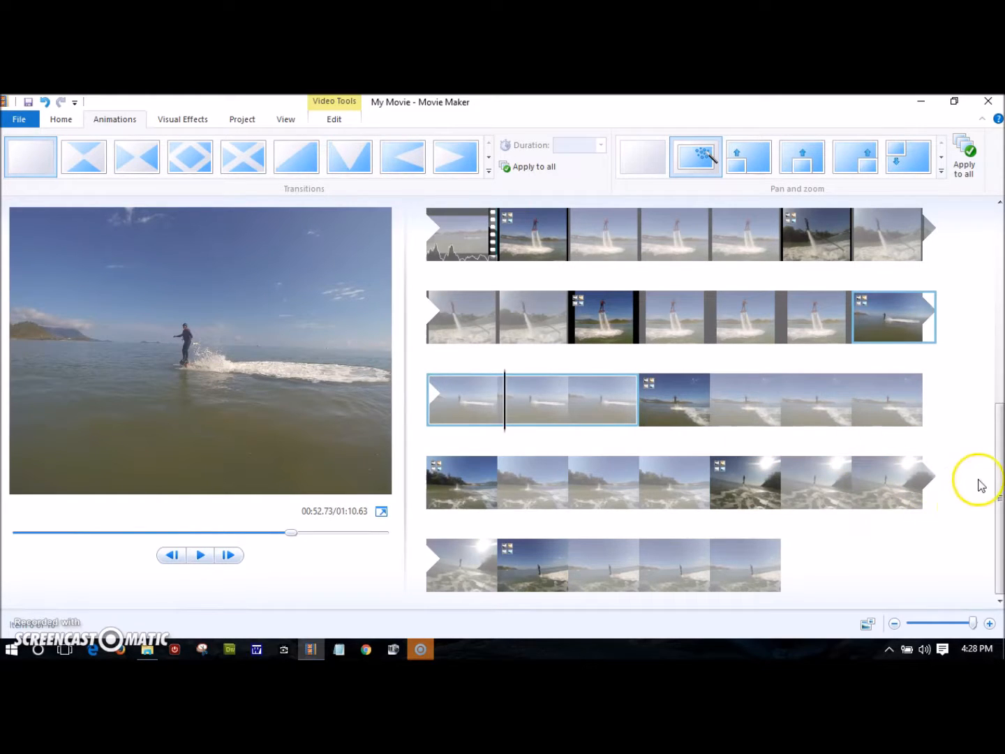
Play the movie from the start through the first clip and into the second one
left_click_drag(999, 449, 1001, 258)
left_click(463, 237)
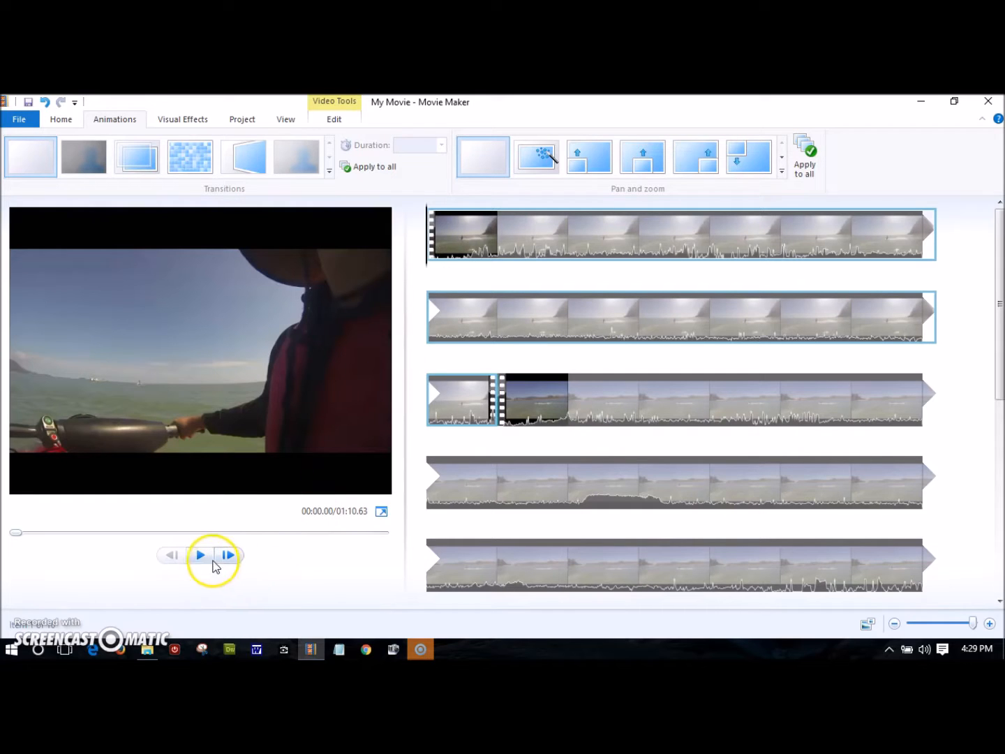
left_click(198, 555)
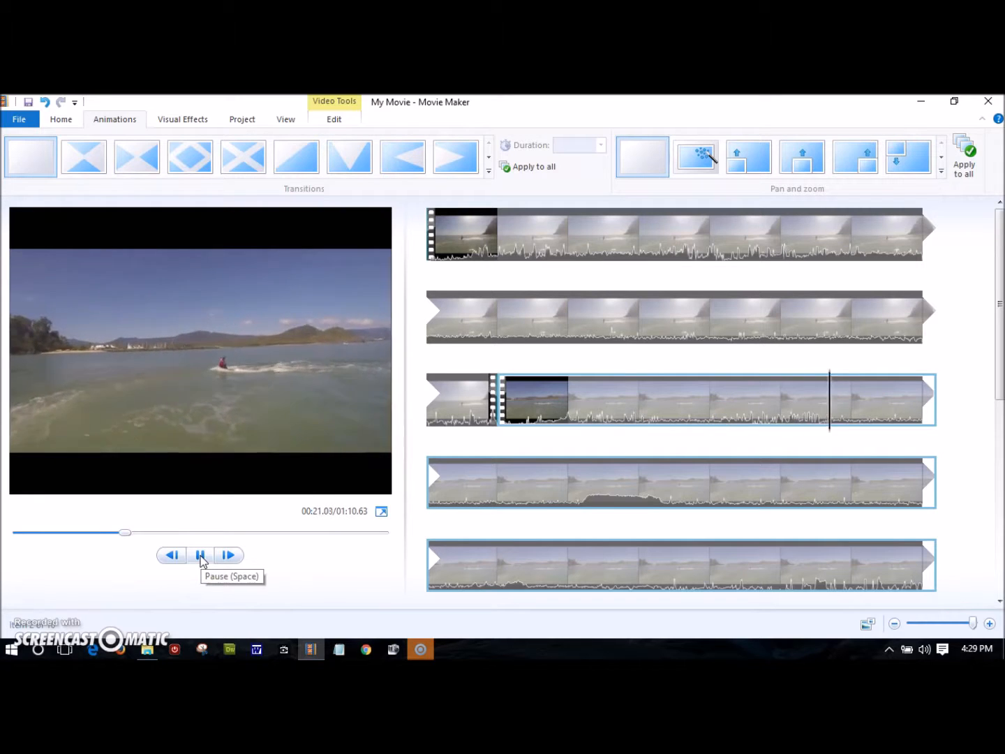
left_click(200, 555)
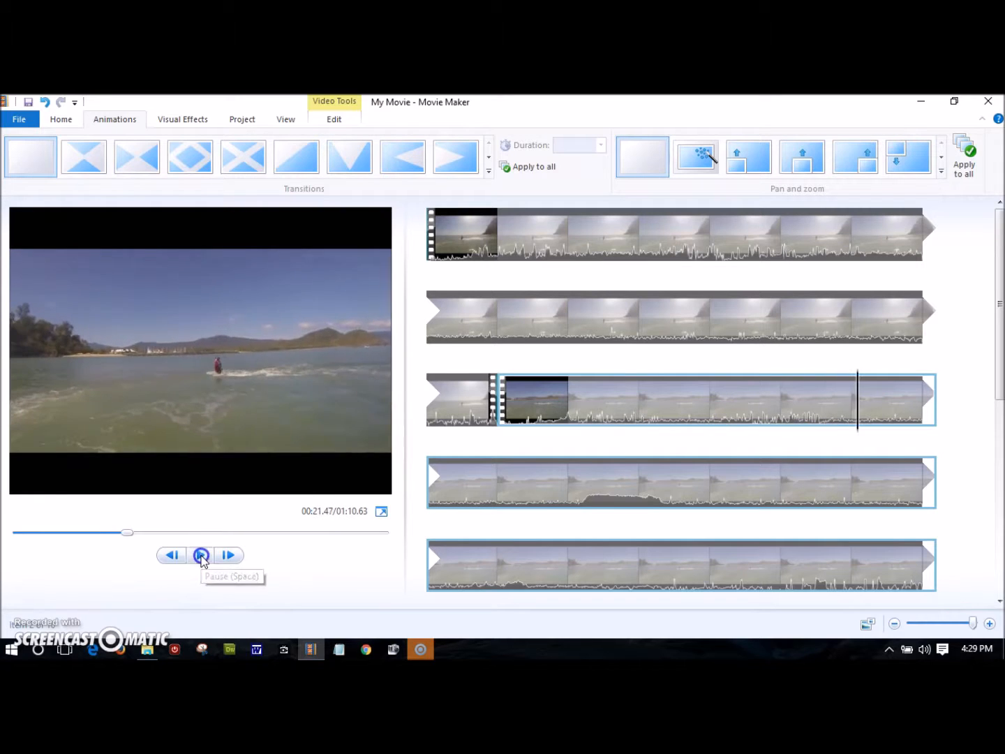
Replay the first clip, split it at 00:10.17 and delete the part after the split
left_click(448, 234)
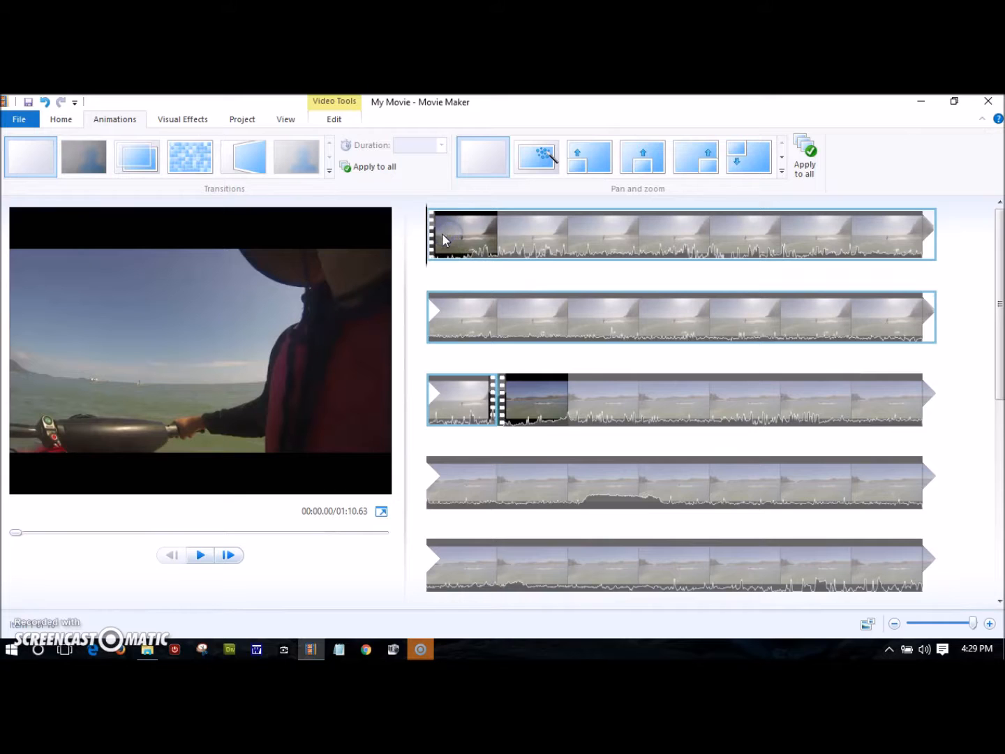
left_click(201, 555)
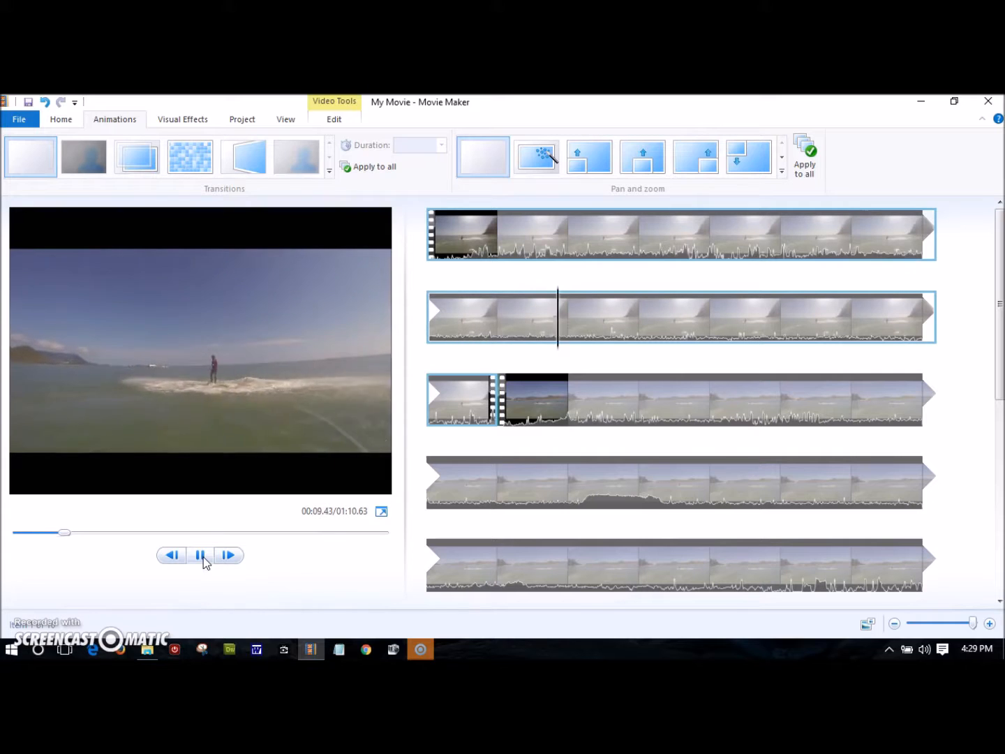
left_click(203, 557)
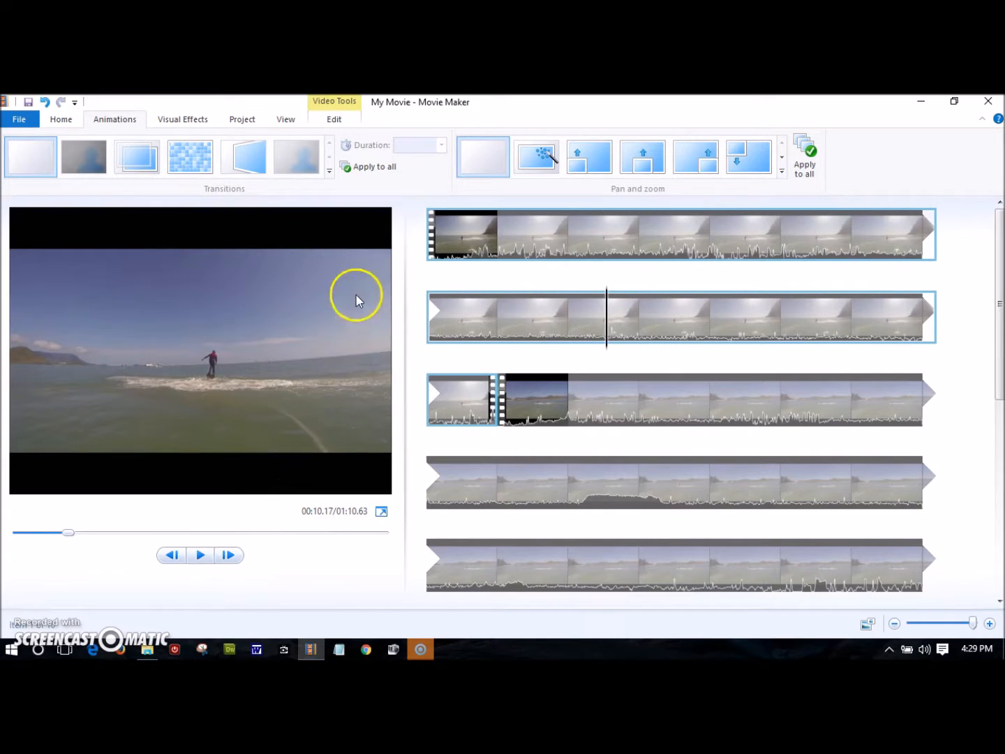
left_click(342, 120)
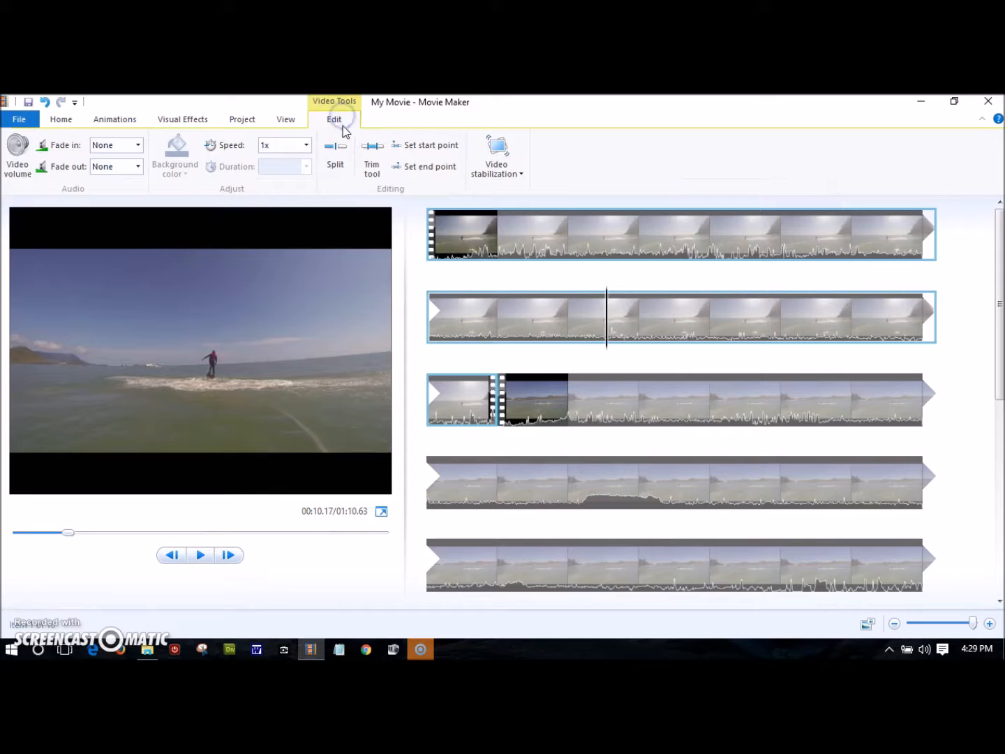
left_click(333, 164)
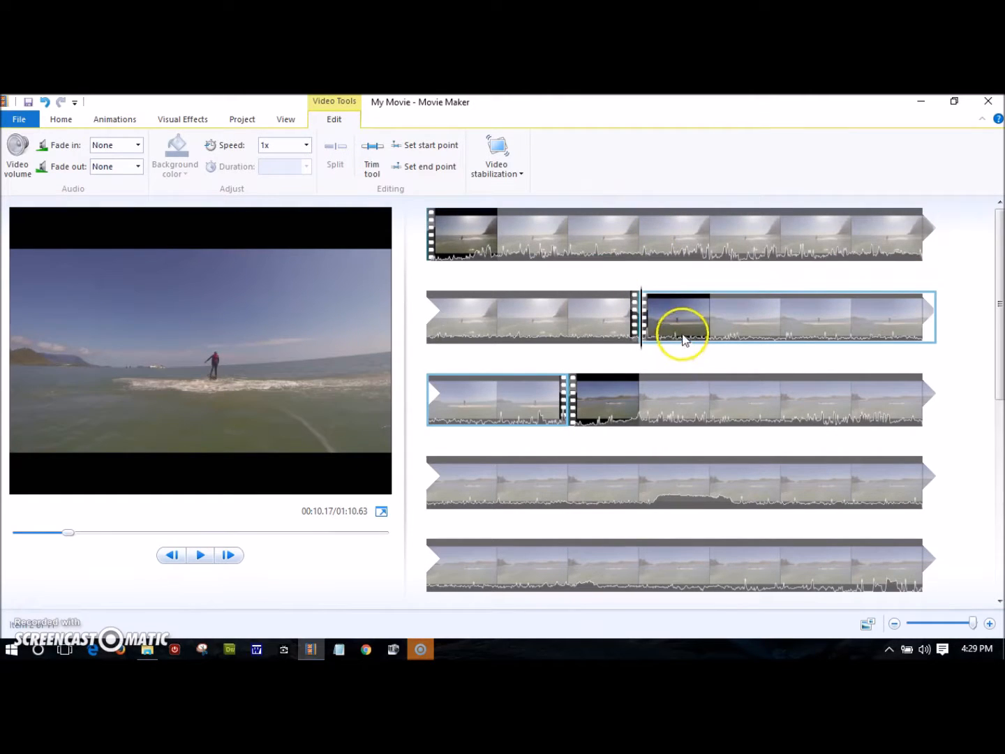
left_click(687, 327)
key("Delete")
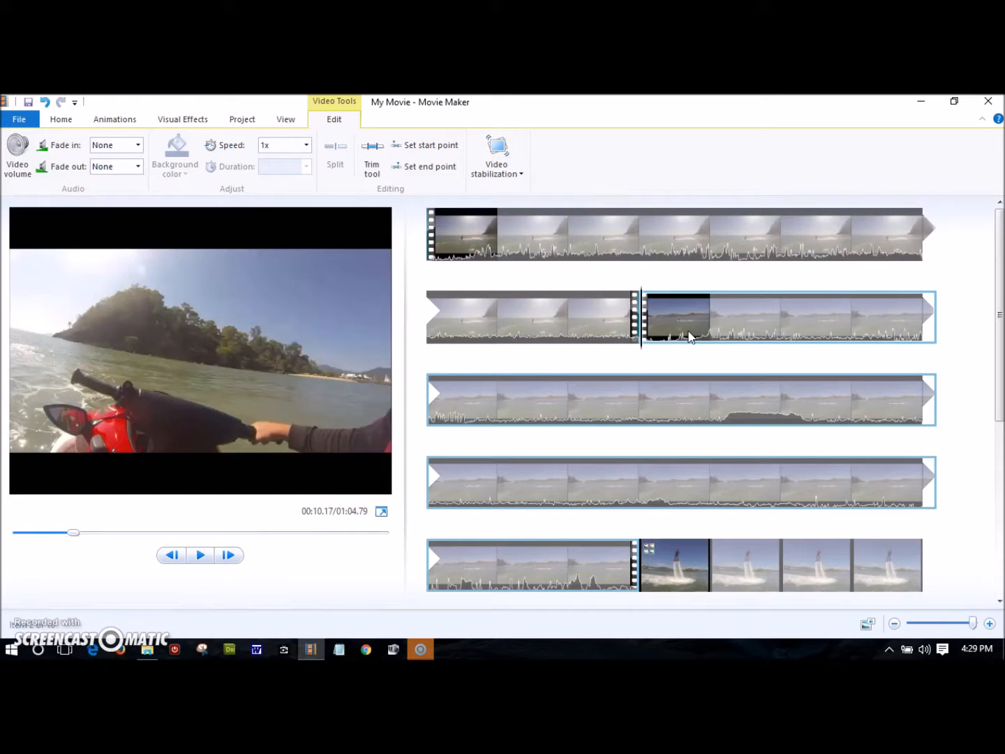
Copy the shortened first video clip and paste the duplicate directly after it
left_click(588, 233)
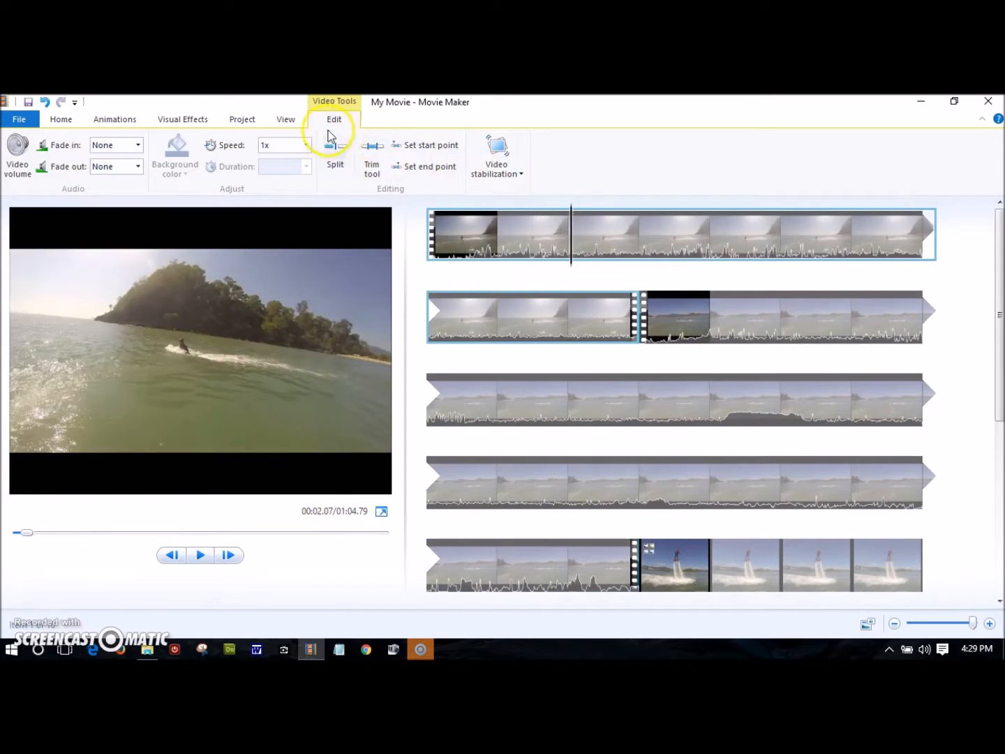
left_click(536, 236)
right_click(535, 237)
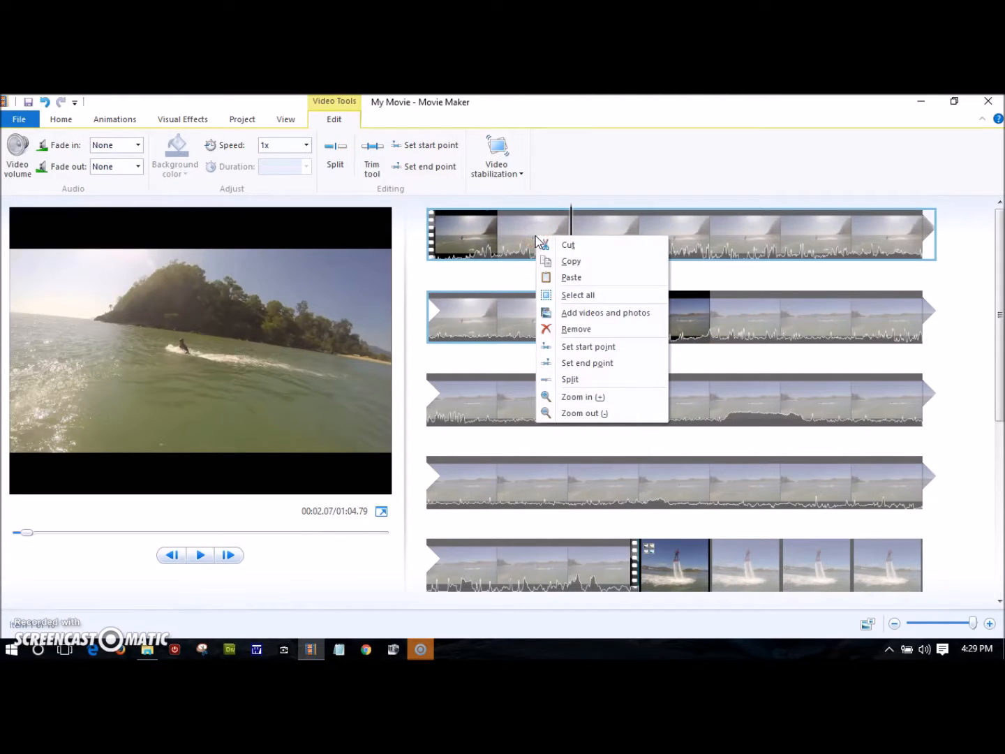
left_click(570, 261)
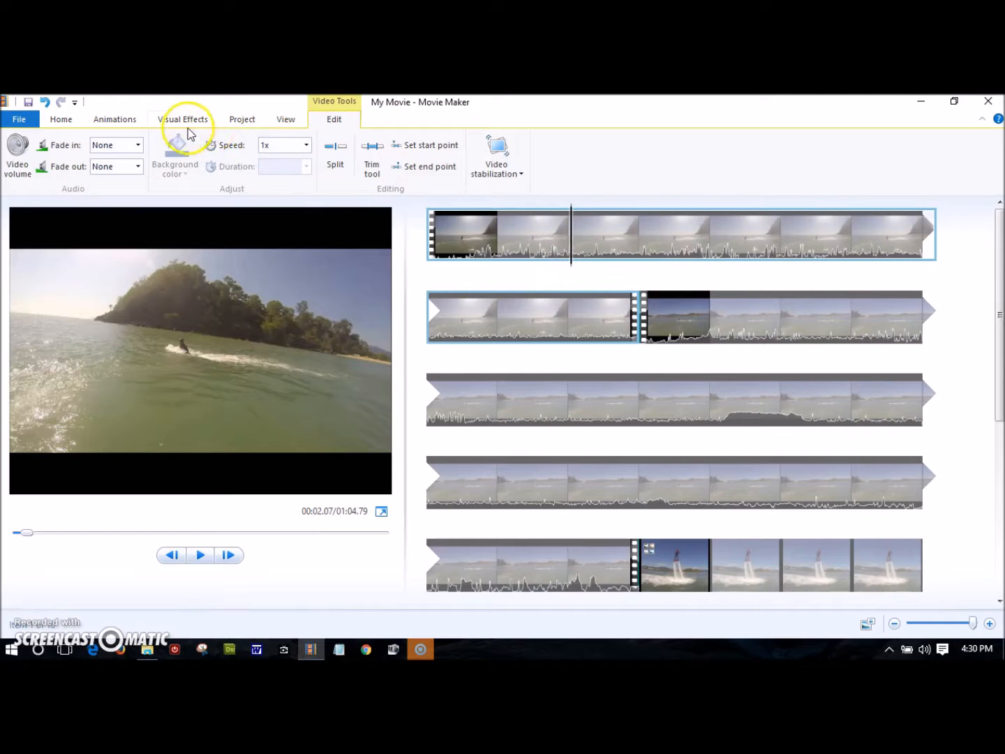
right_click(613, 232)
left_click(649, 272)
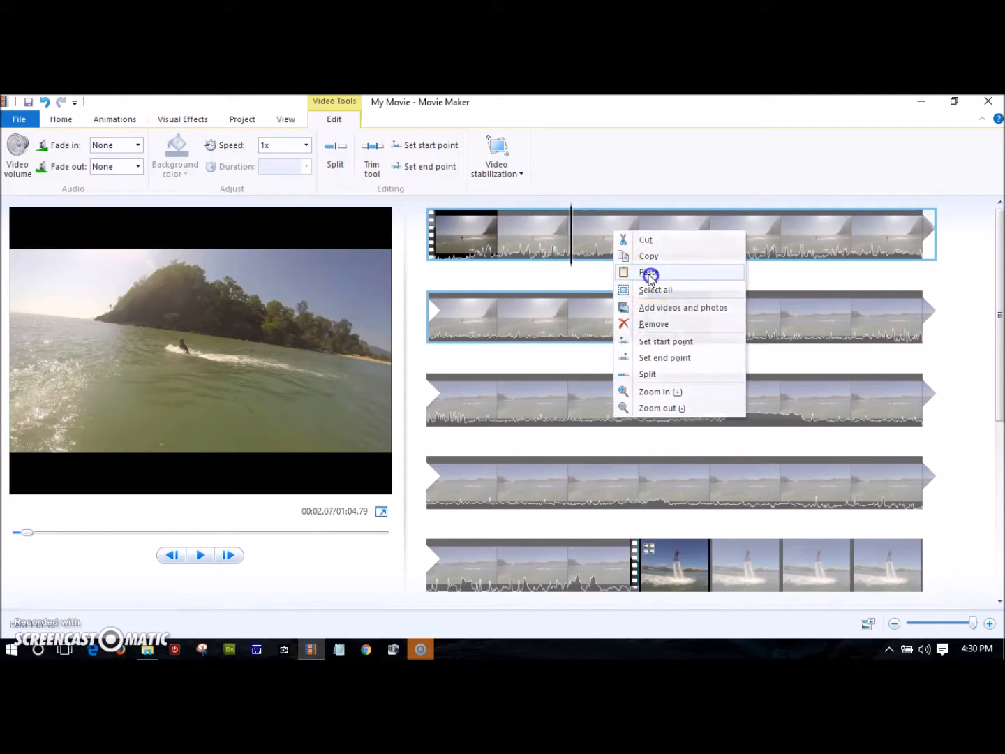
Set the playback speed of the duplicated clip to 0.25x
left_click(756, 317)
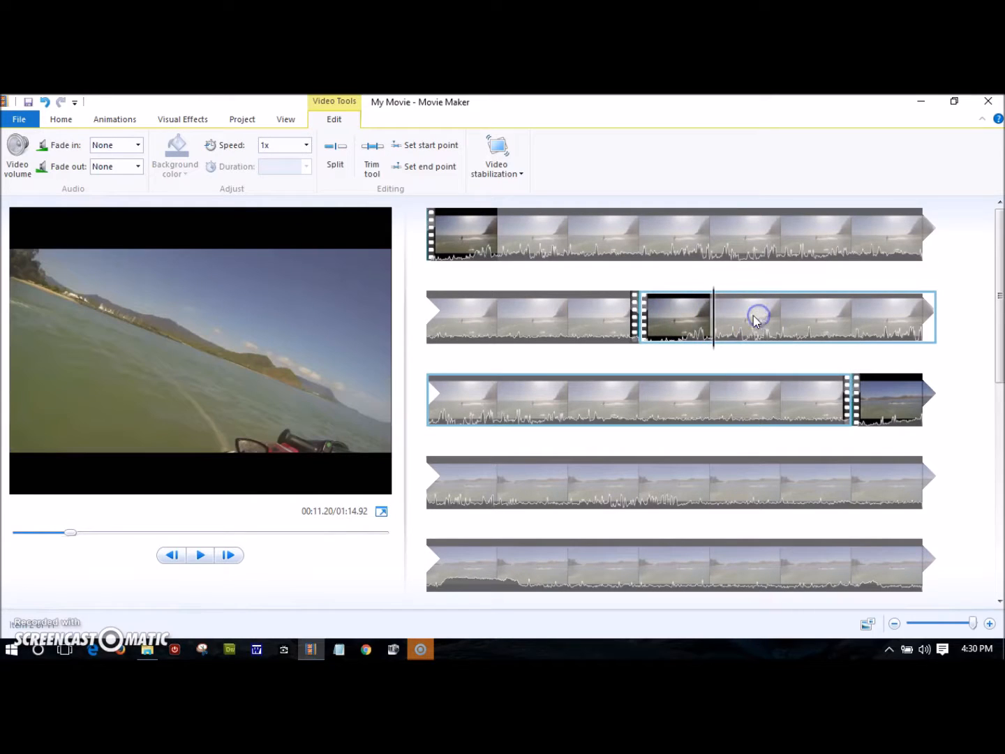
left_click(307, 146)
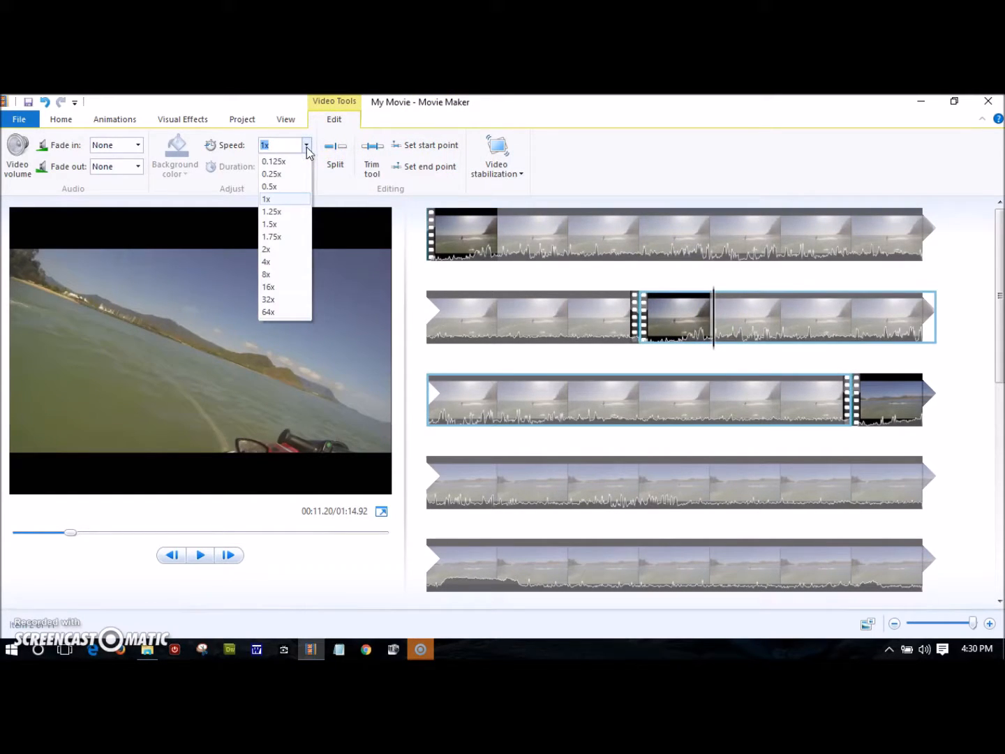
left_click(276, 180)
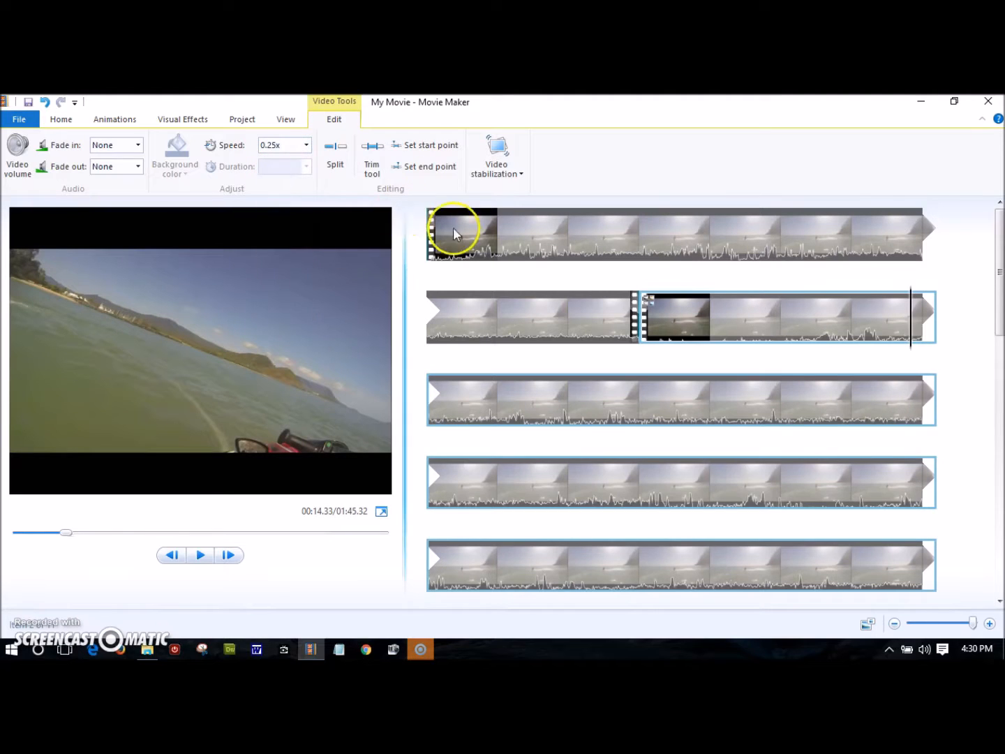
Play into the slow-motion duplicate, split it at 00:15.87 and delete the section before the split
key("ctrl+z")
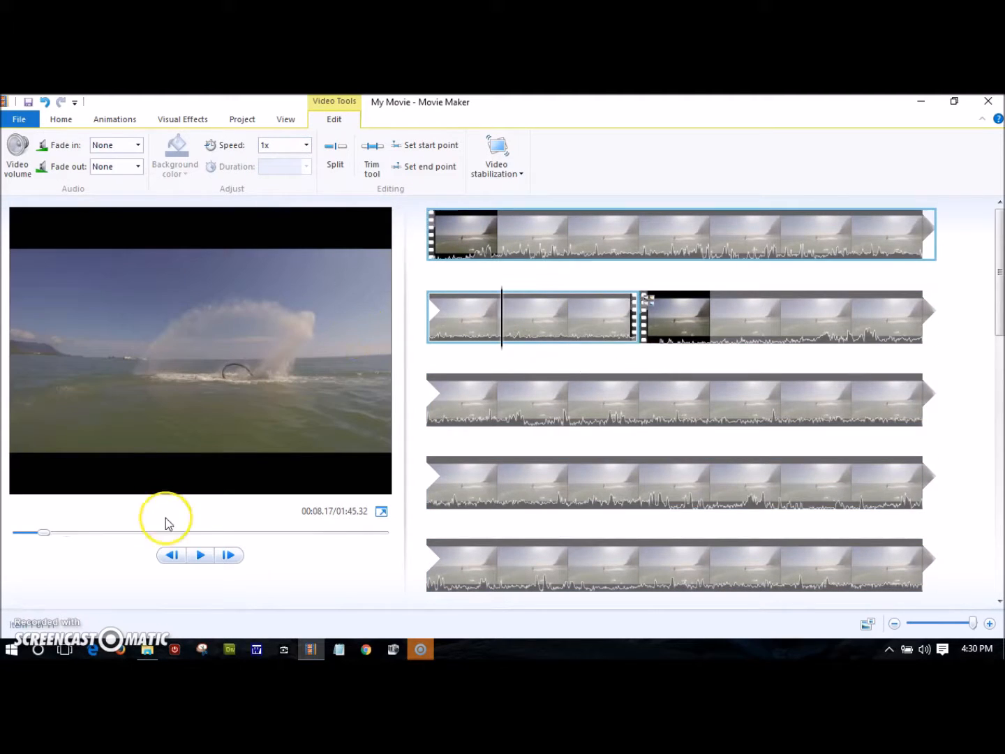
left_click(200, 555)
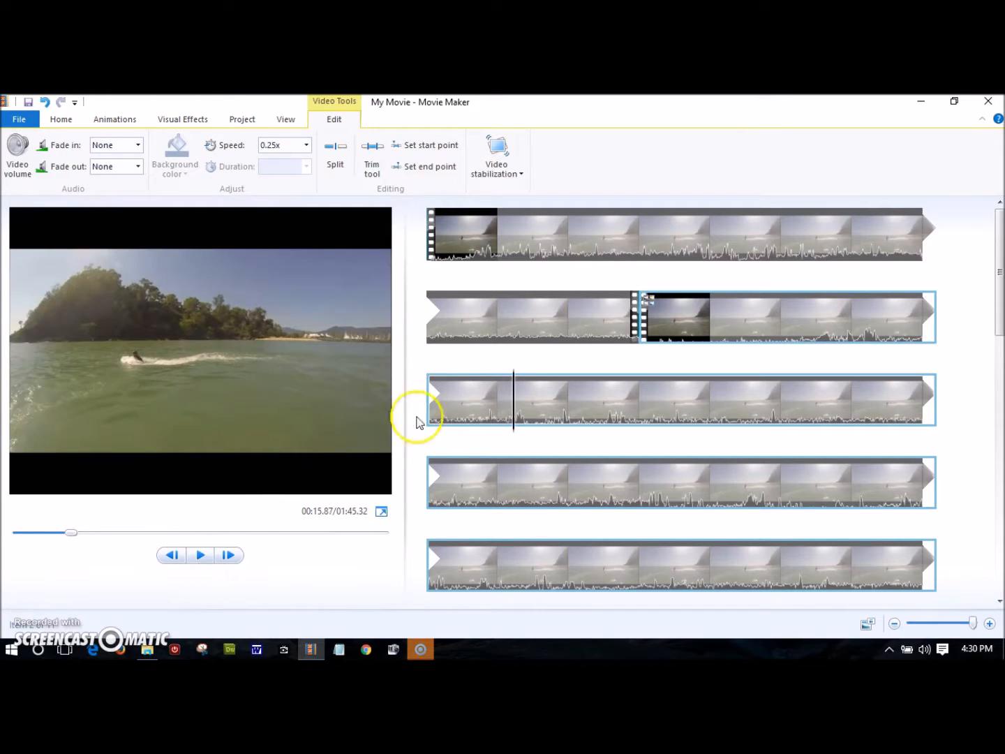
left_click(342, 153)
left_click(524, 395)
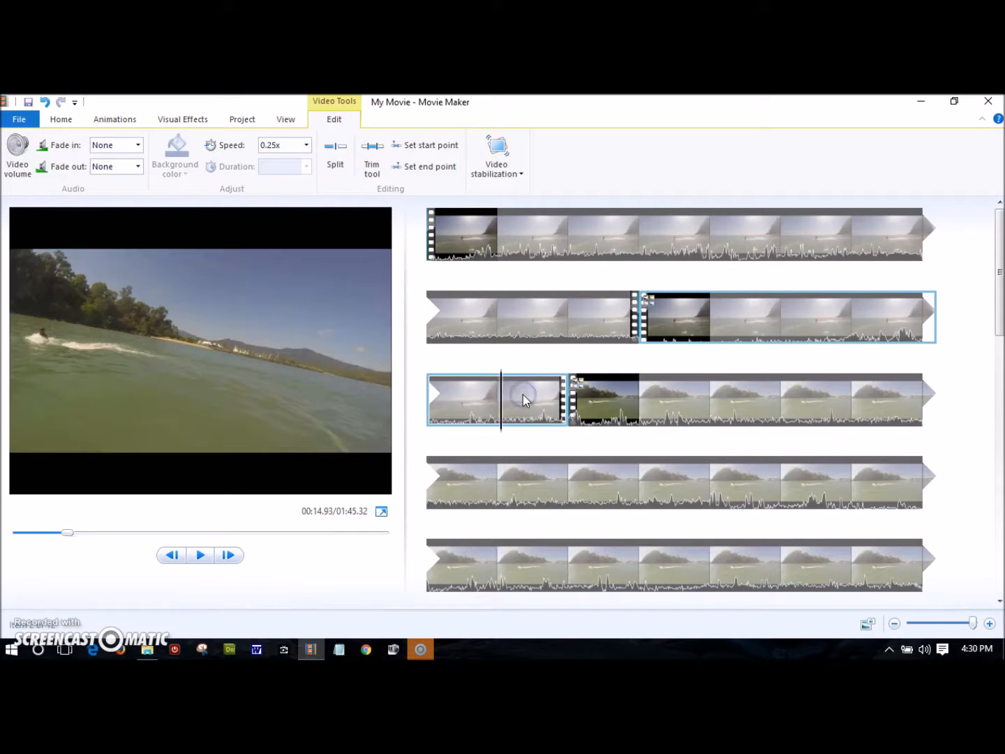
key("Delete")
left_click(643, 336)
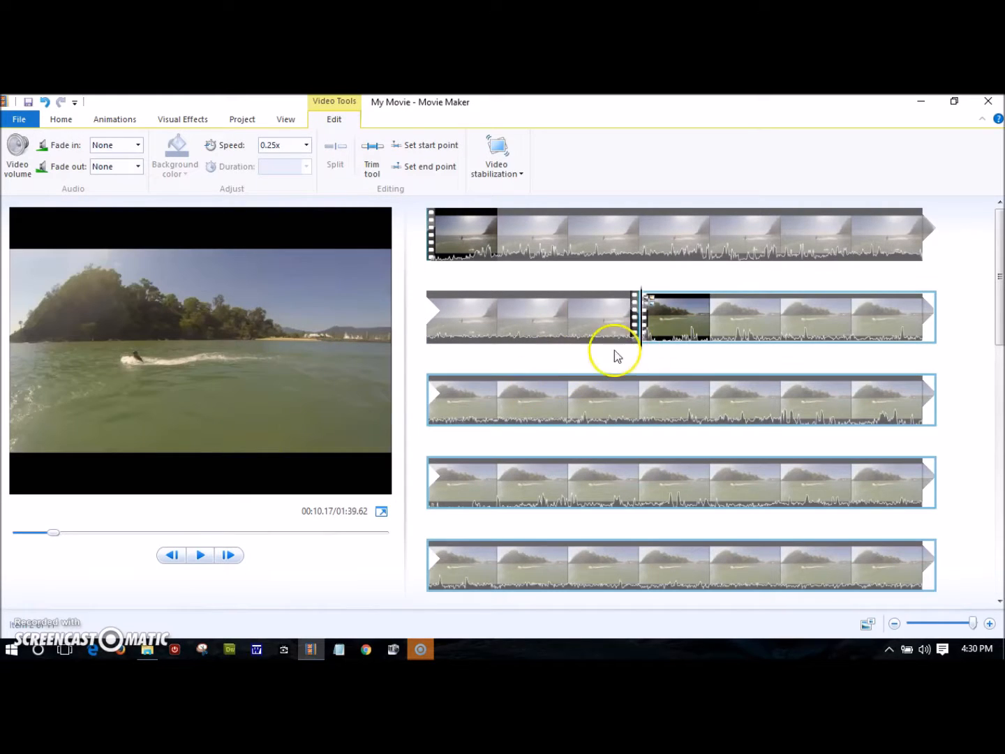
Split the slow-motion clip at 00:28.00, delete its section before the split, and play back the remaining slow-motion footage
left_click(570, 316)
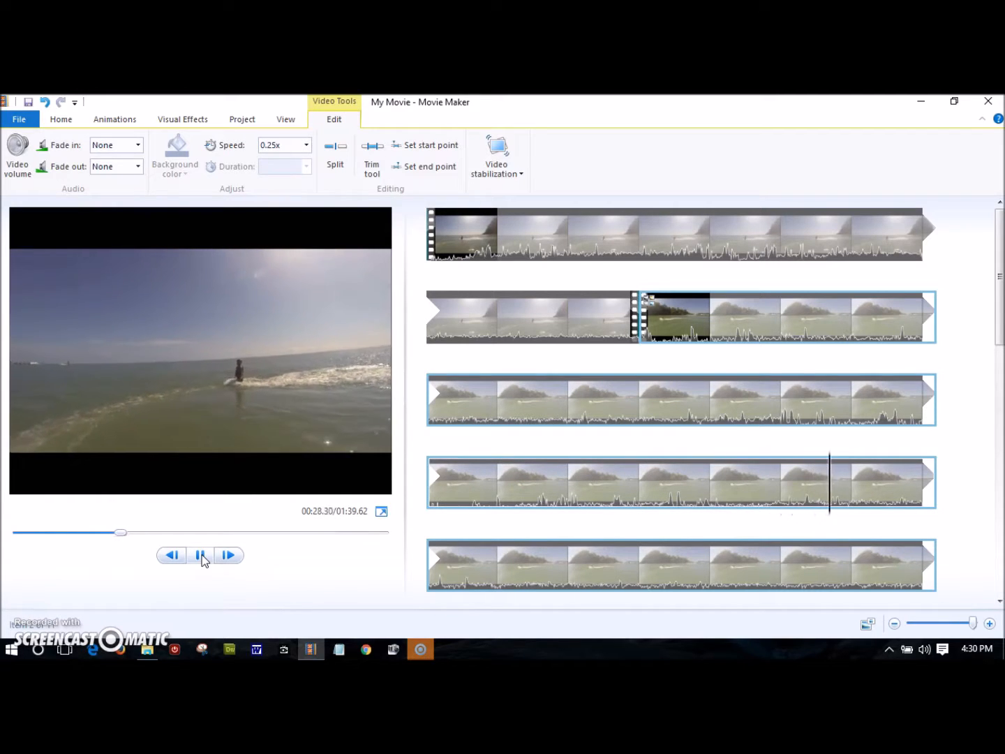
left_click(201, 555)
left_click_drag(480, 543, 789, 505)
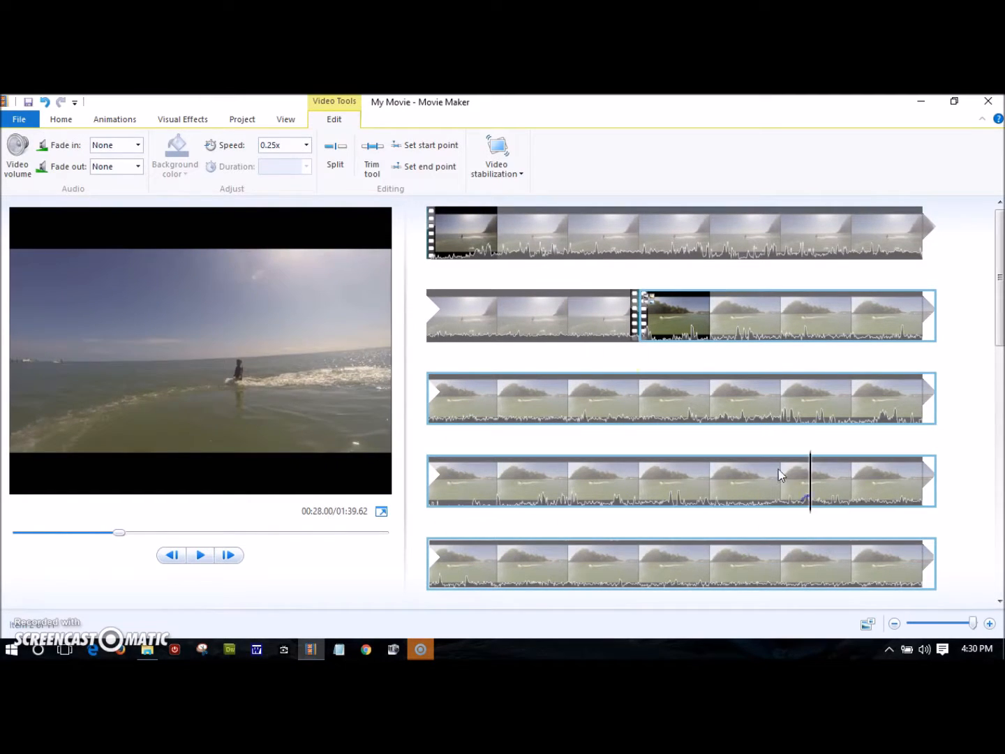
left_click(336, 168)
left_click(712, 477)
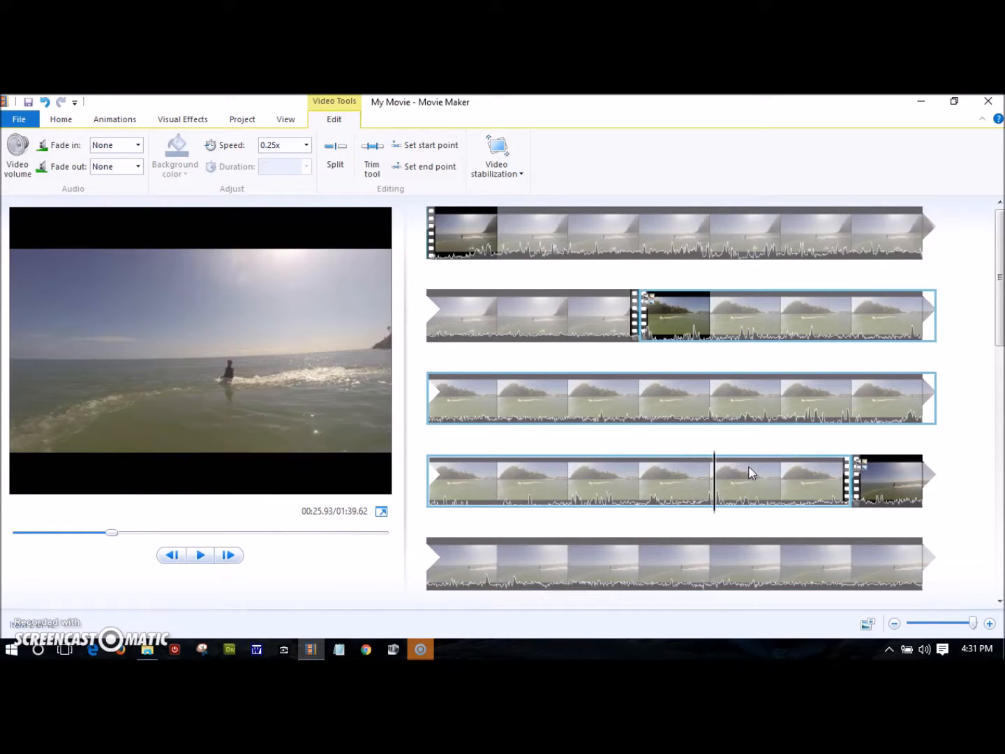
key("Delete")
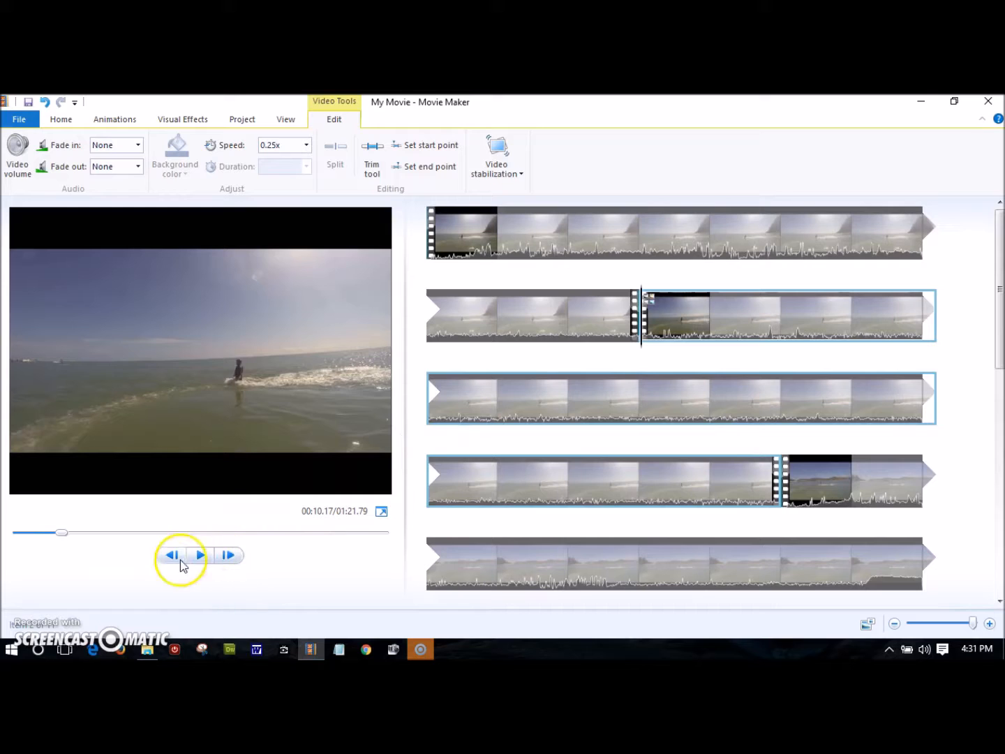
left_click(201, 554)
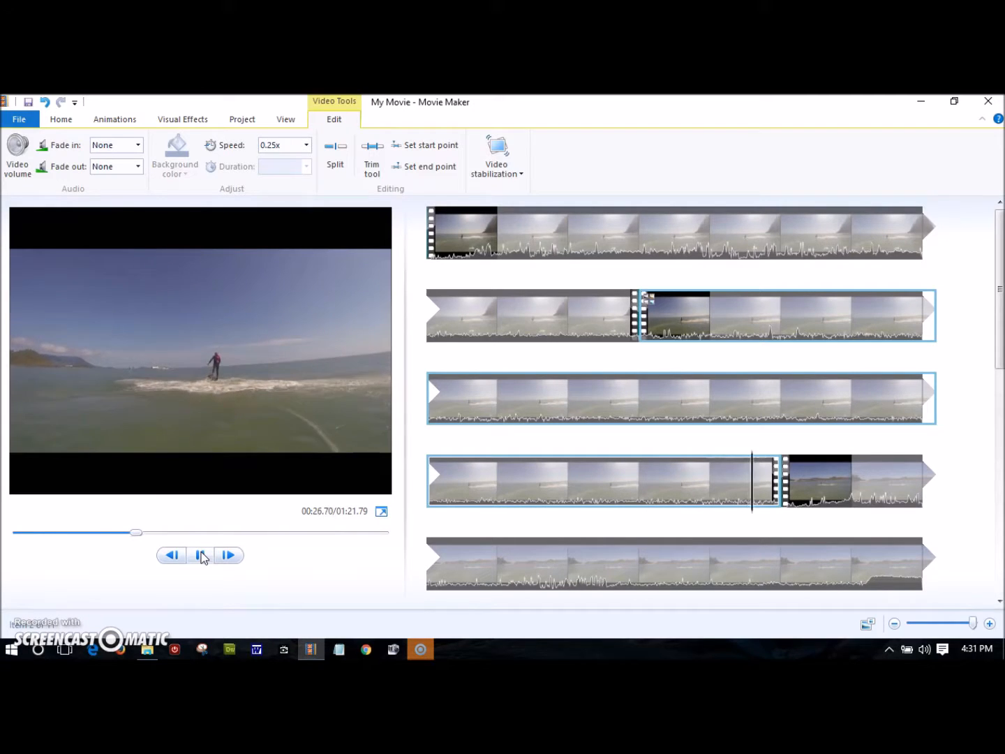
left_click(201, 555)
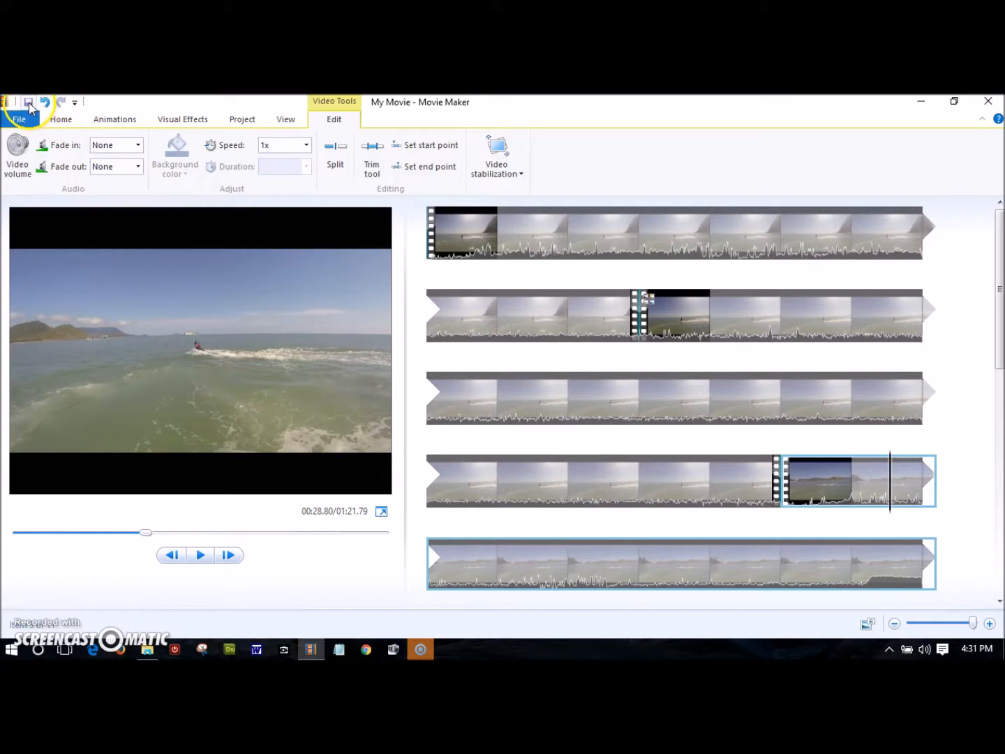
Save the project under the file name "flyboard test example"
left_click(28, 103)
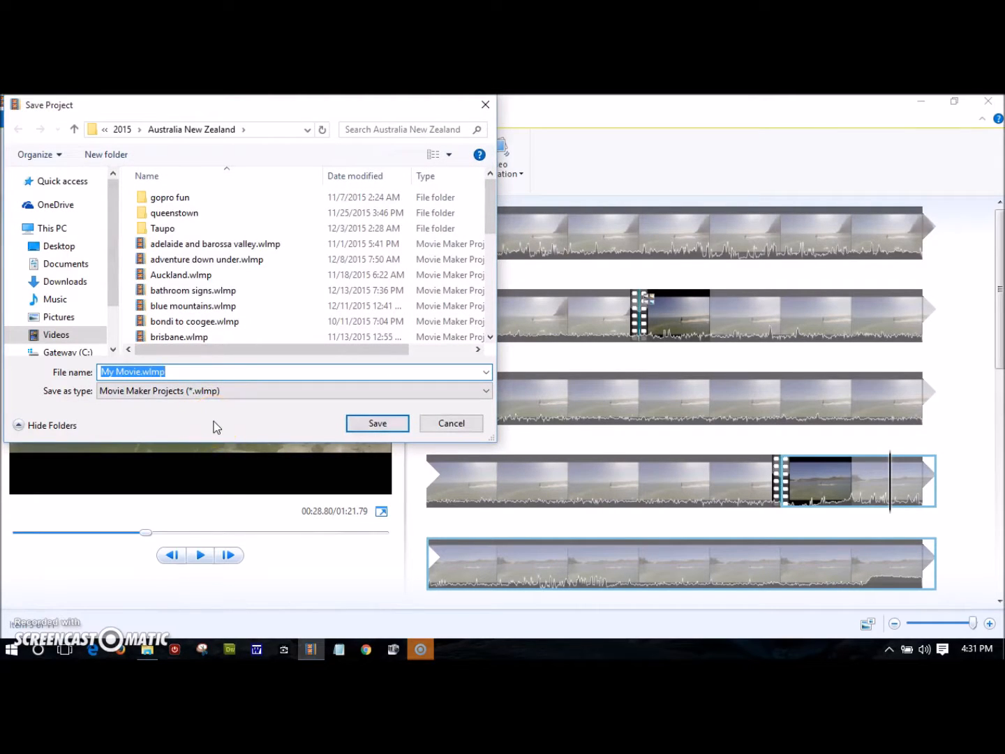
type("flybor")
key("Escape")
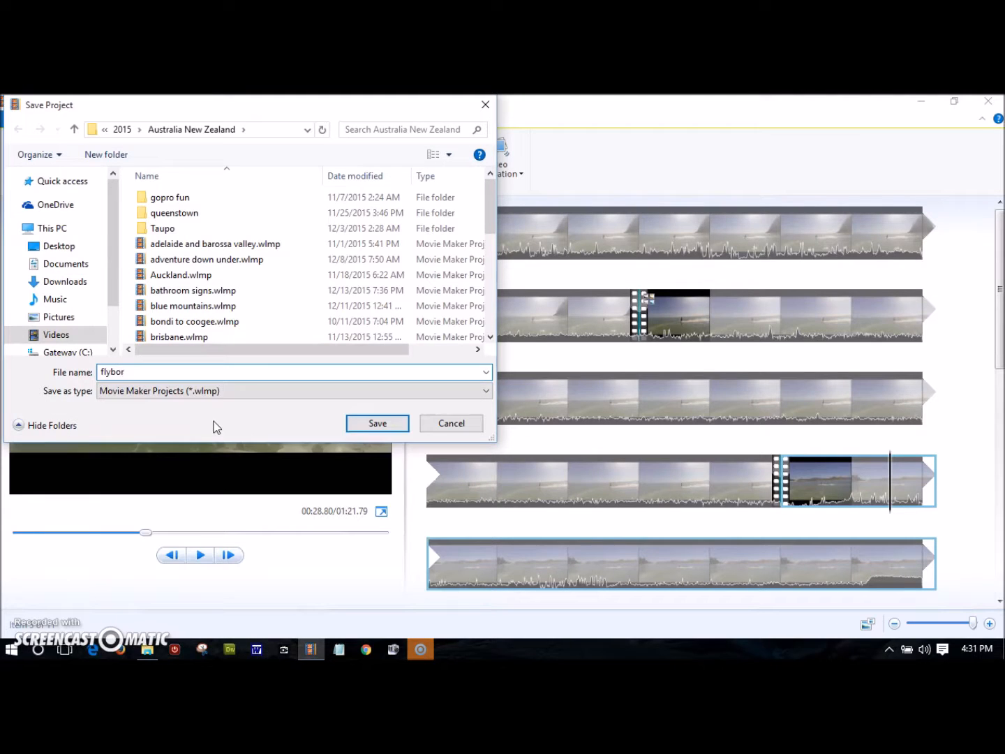
key("BackSpace")
type("ard test example")
key("Return")
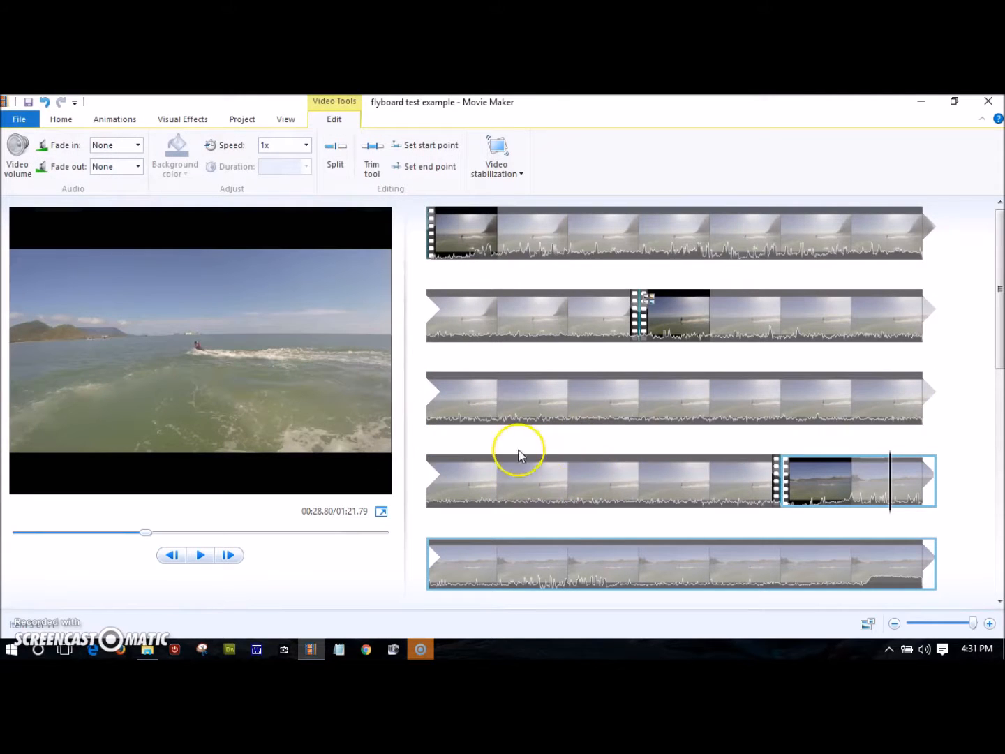
Play back the second video clip through to the first flyboarding photos to review the sequence
left_click(202, 556)
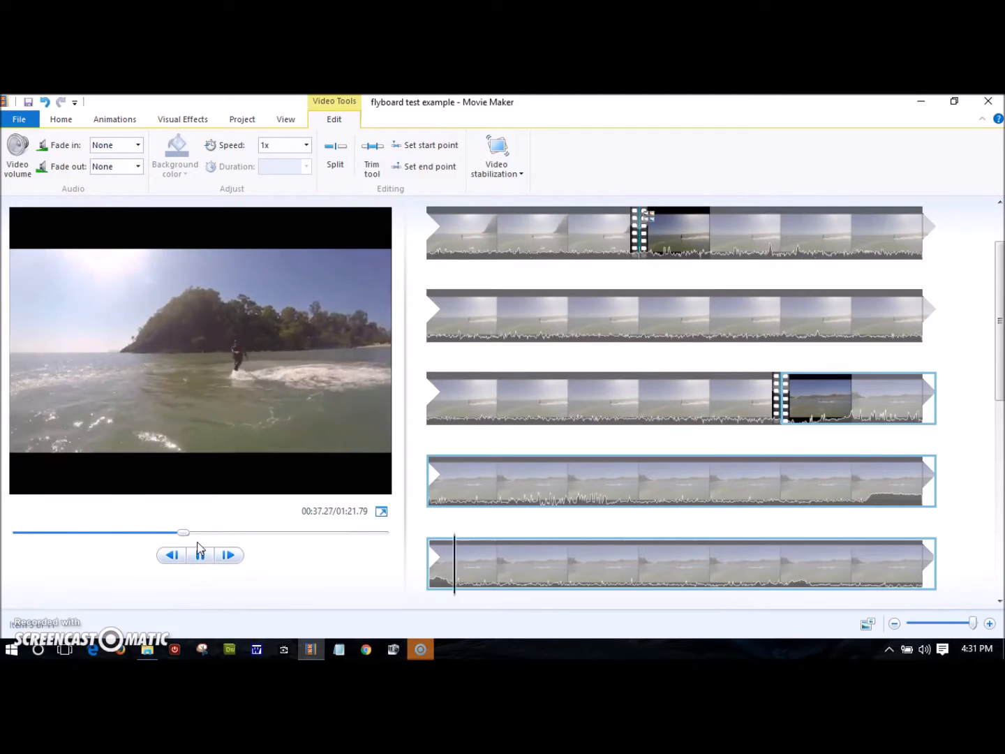
left_click(202, 557)
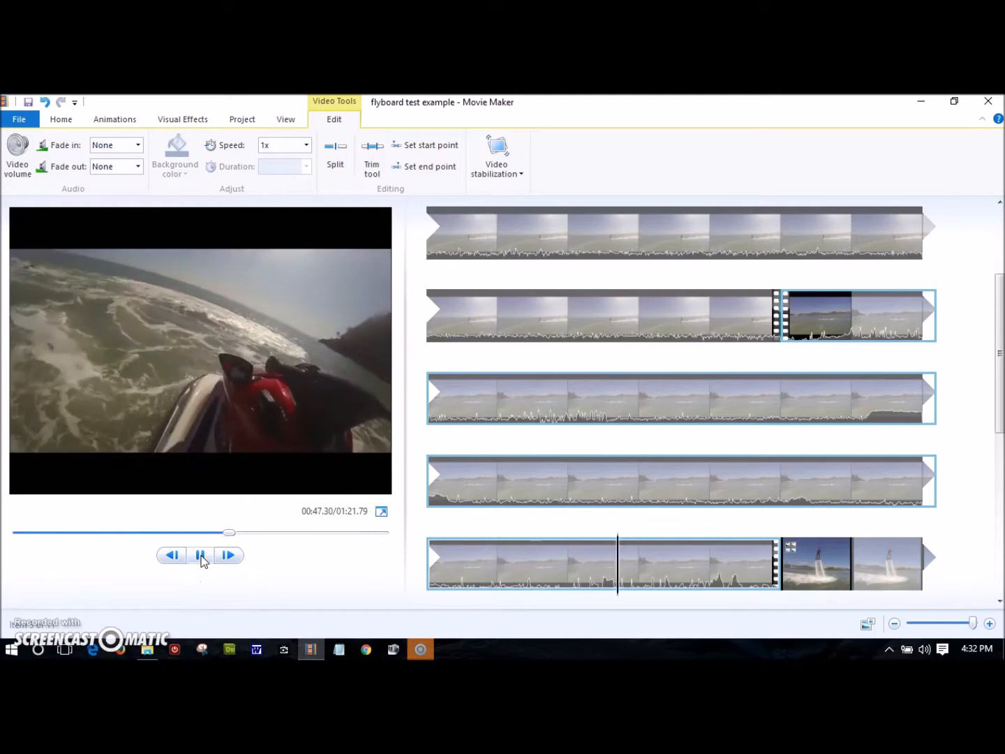
left_click(201, 556)
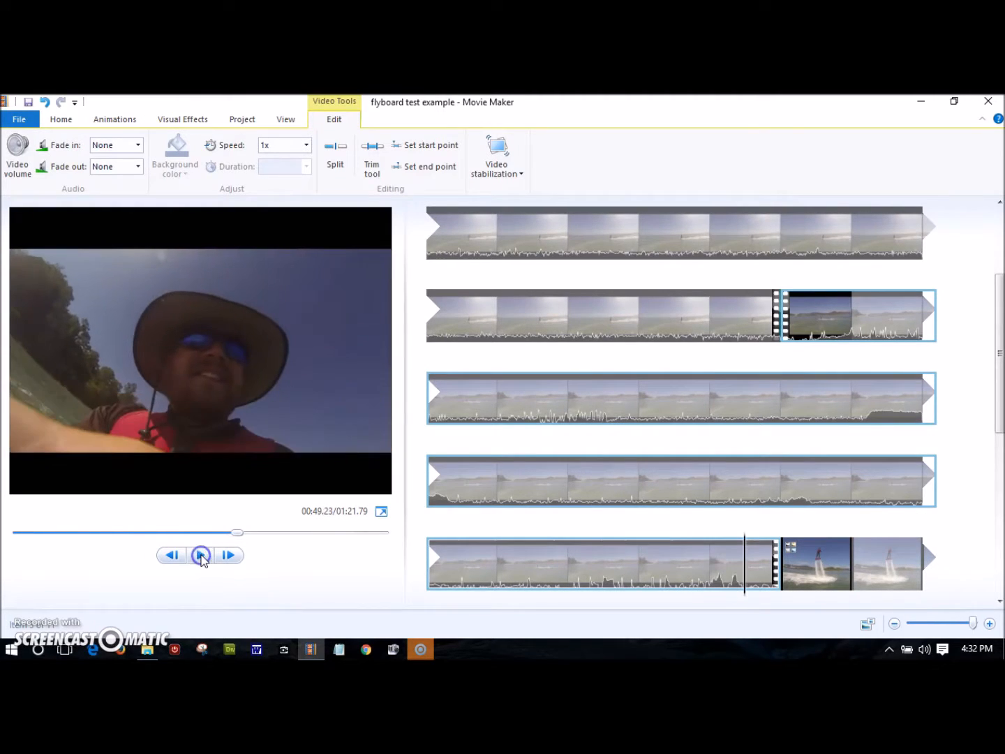
left_click(201, 556)
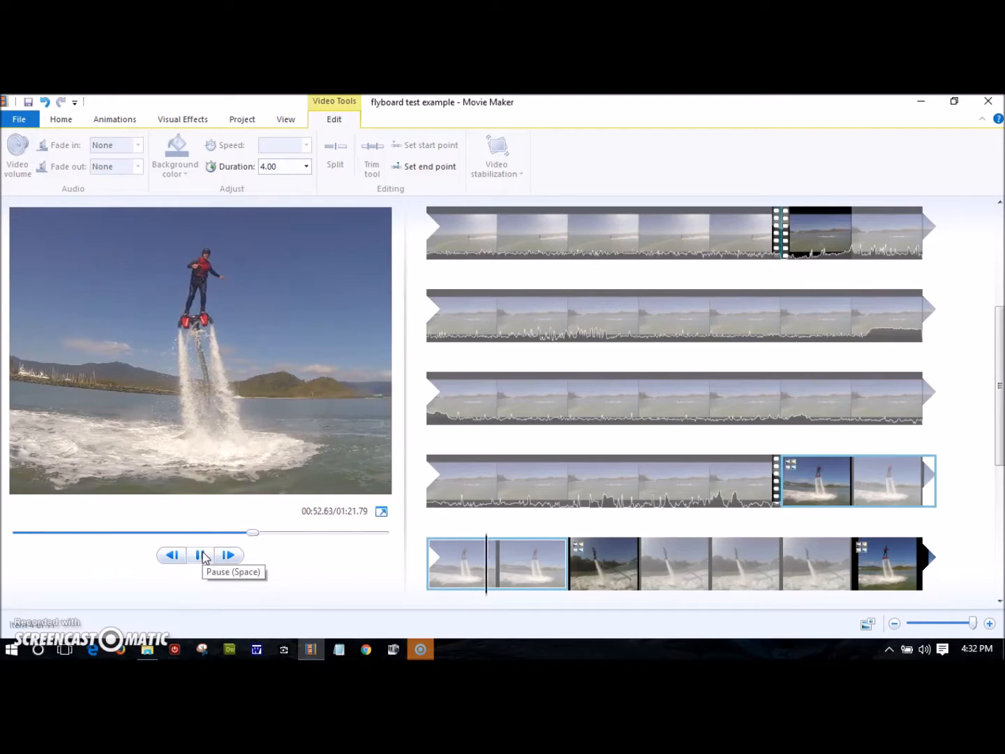
left_click(201, 555)
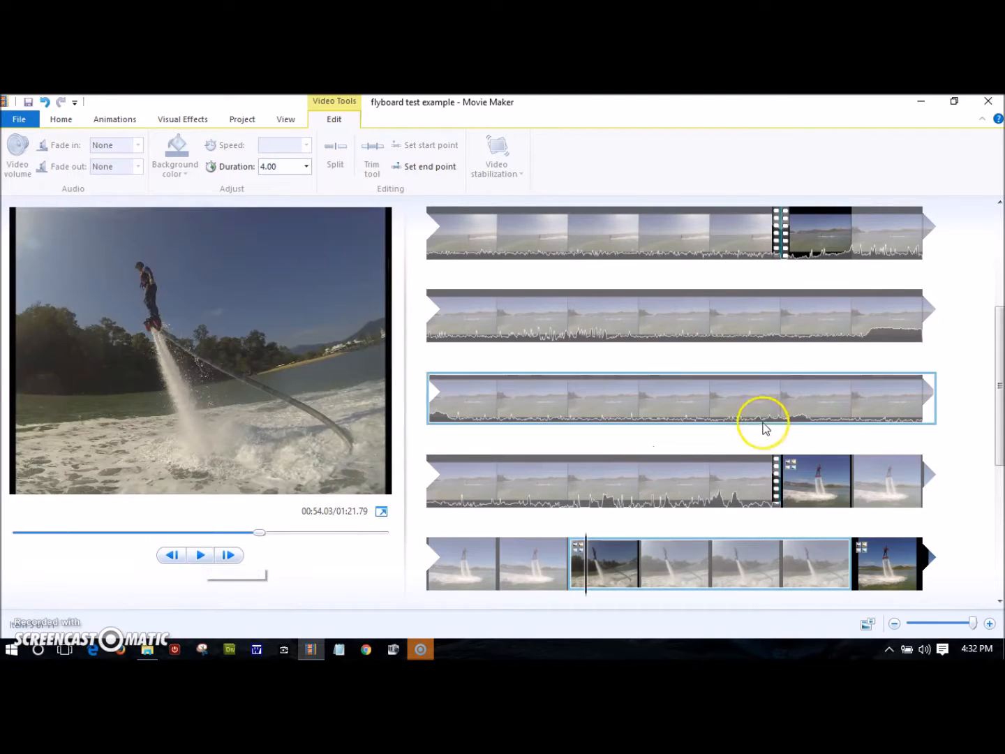
Apply the overlapping-frames transition from the Dissolves group to the start of the slow-motion clip
scroll(1002, 356, "up", 3)
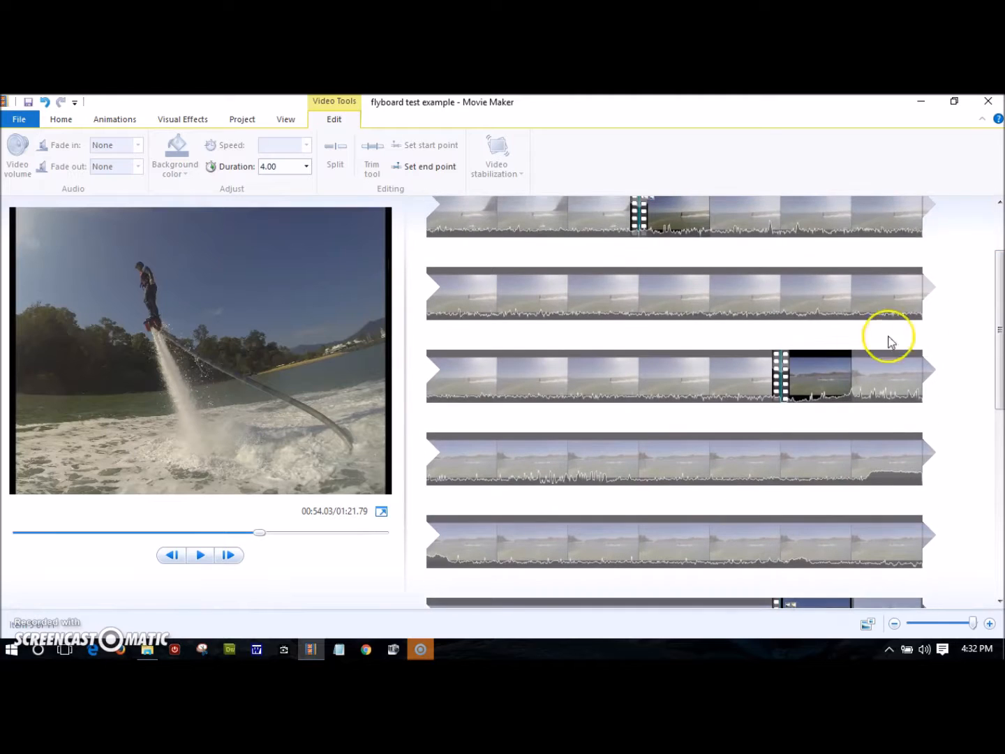
left_click(558, 205)
left_click(203, 556)
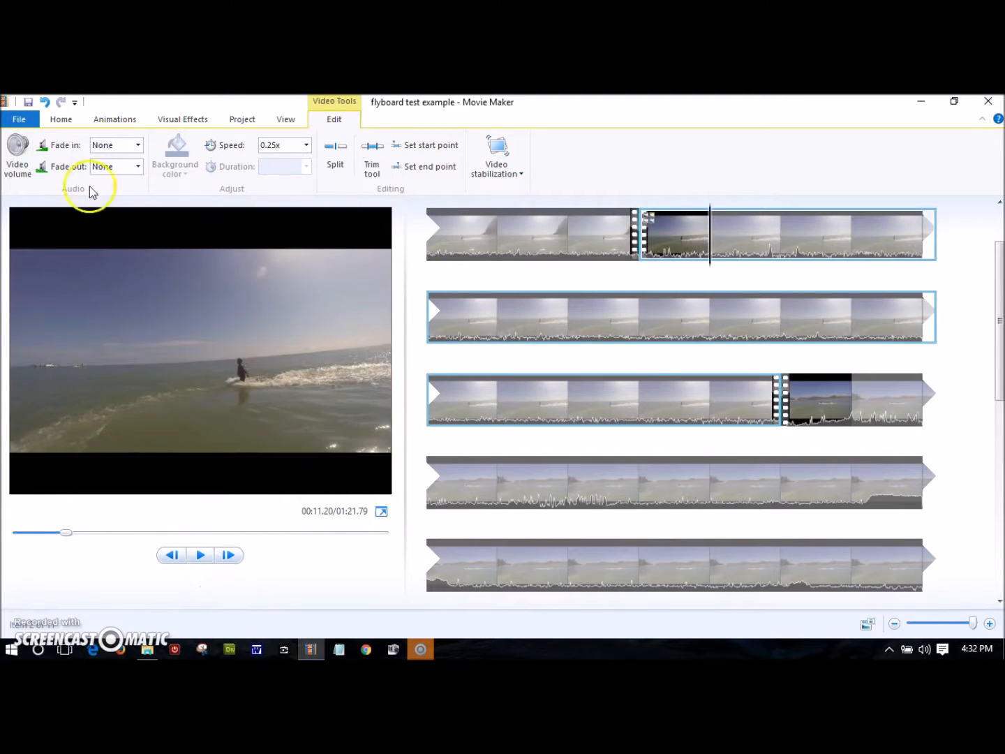
left_click(118, 122)
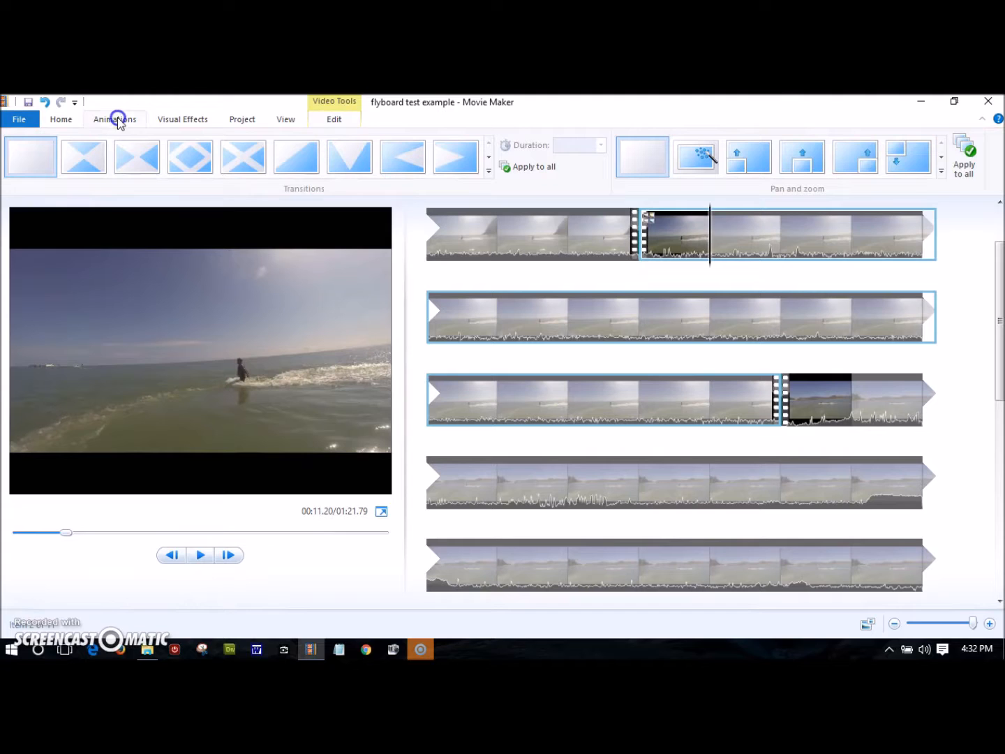
left_click(490, 174)
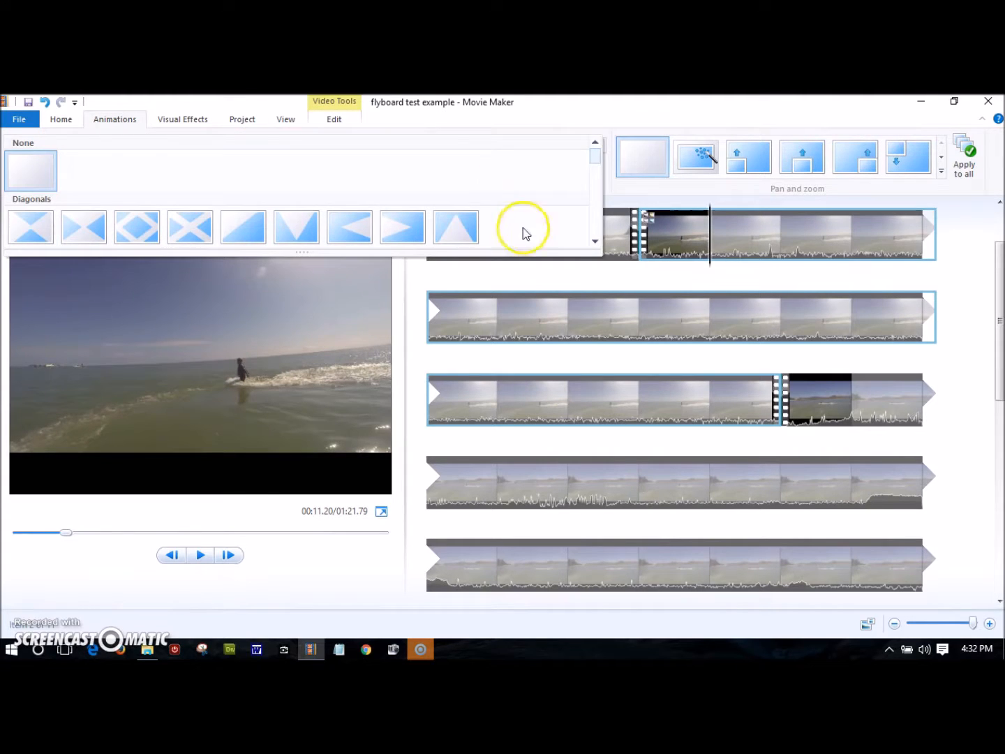
left_click(594, 242)
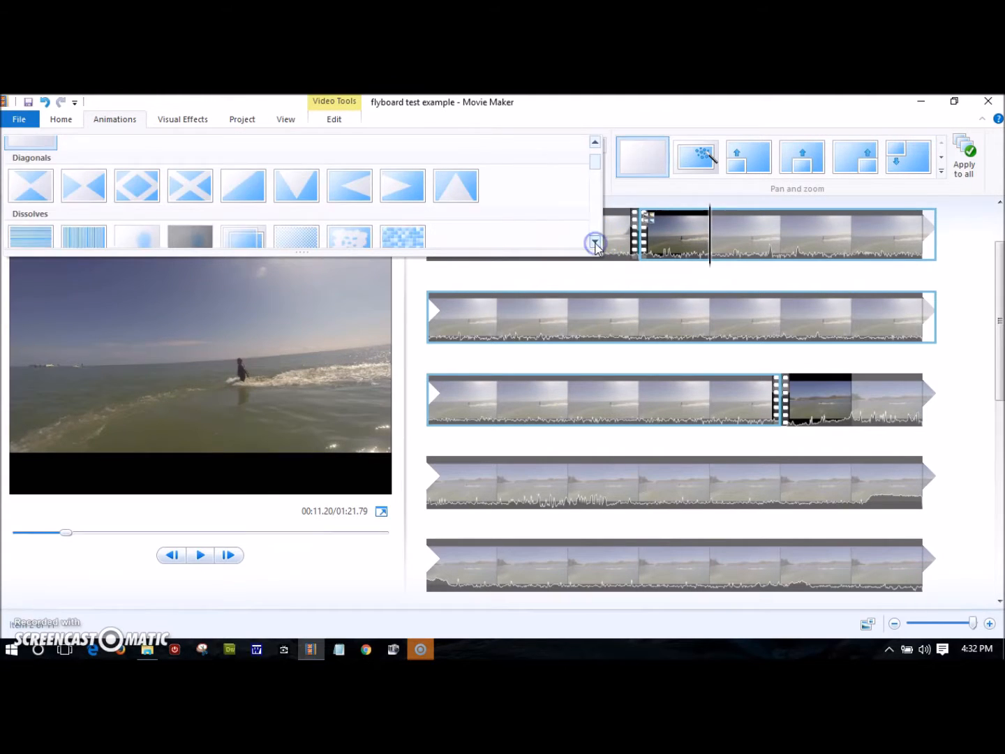
left_click(594, 242)
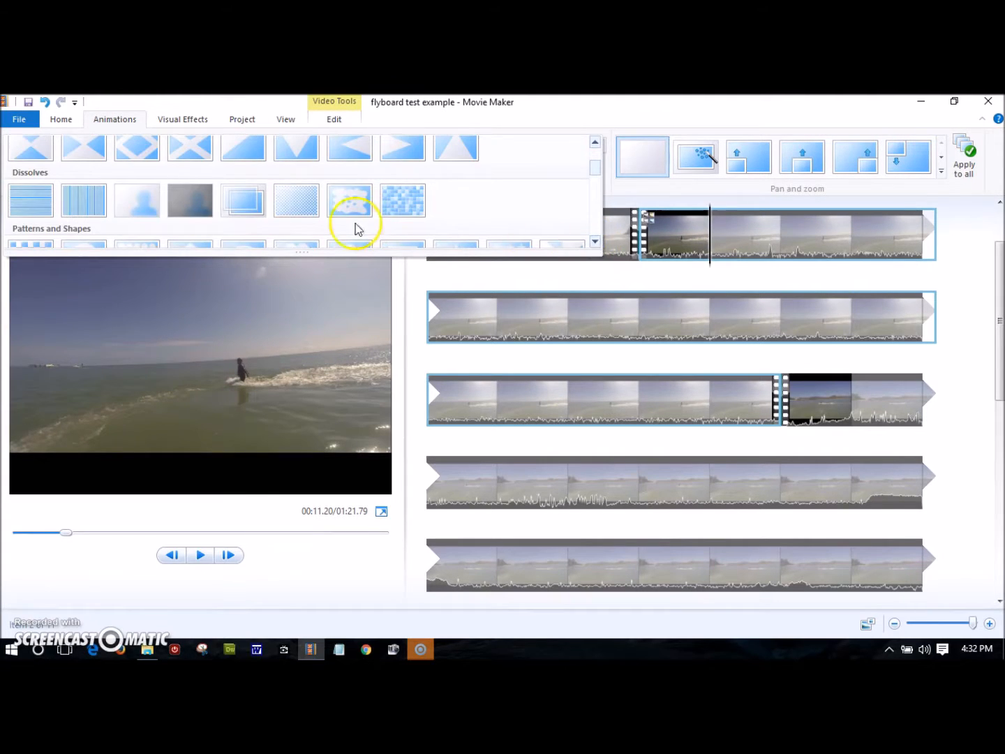
left_click(249, 200)
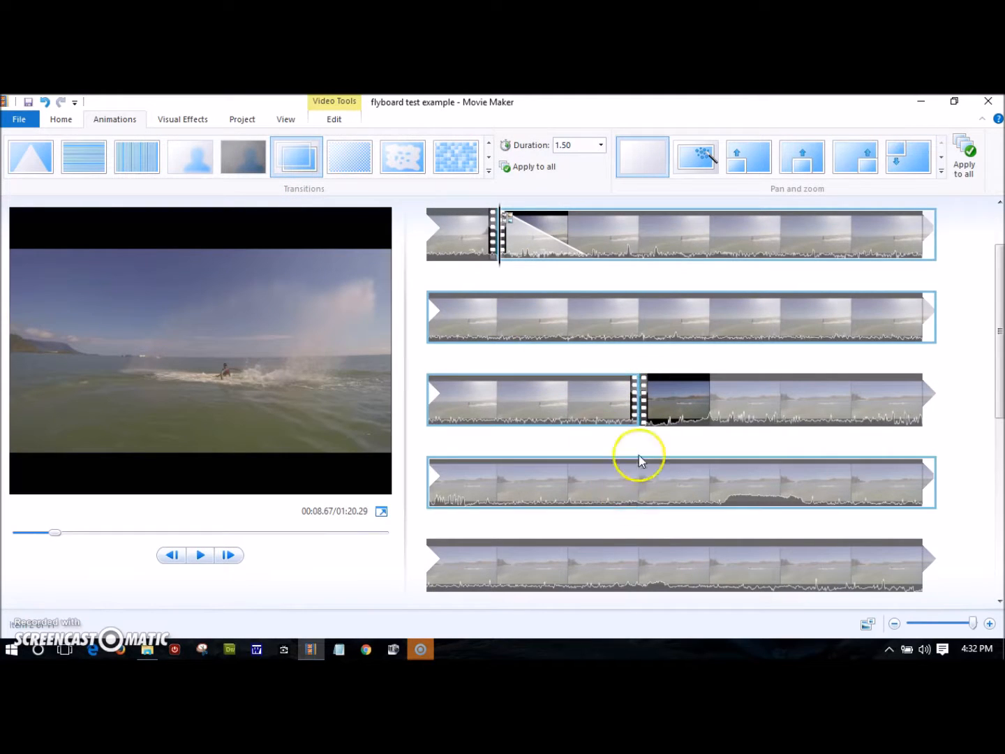
Play the movie from the first clip through the transition into the slow-motion replay to check it
scroll(744, 285, "up", 1)
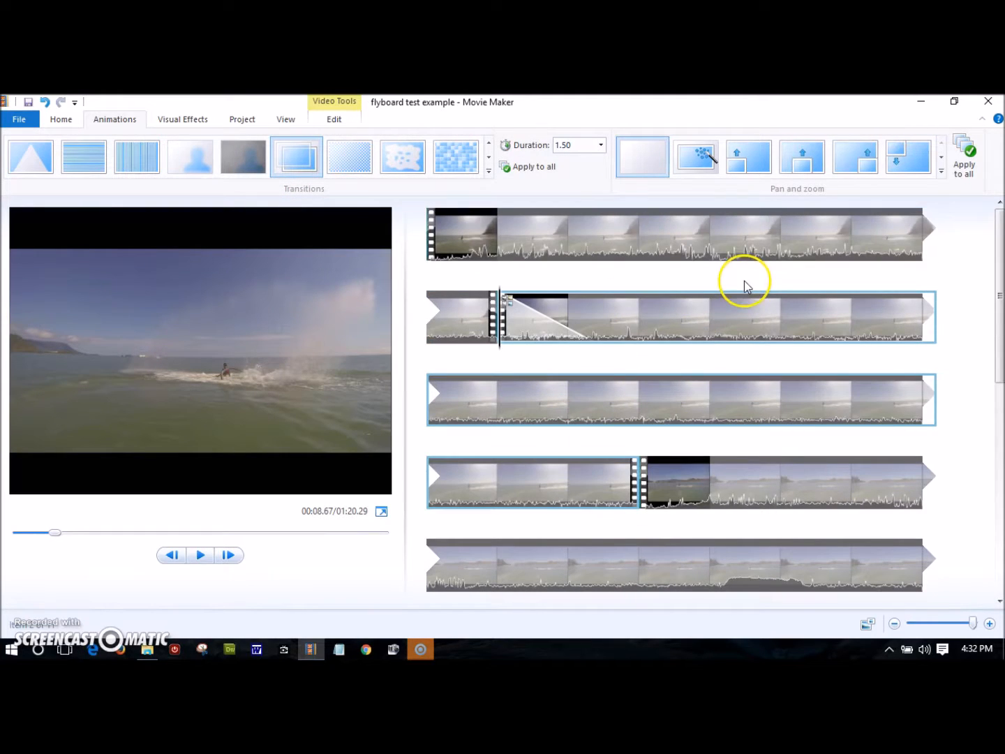
left_click(684, 233)
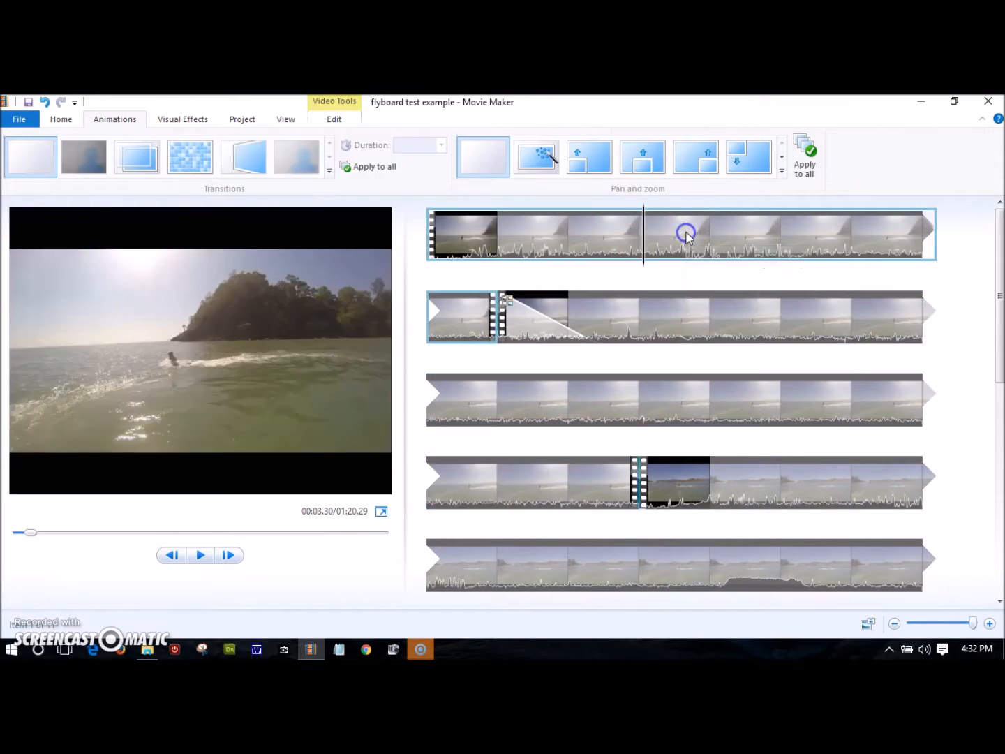
left_click(200, 556)
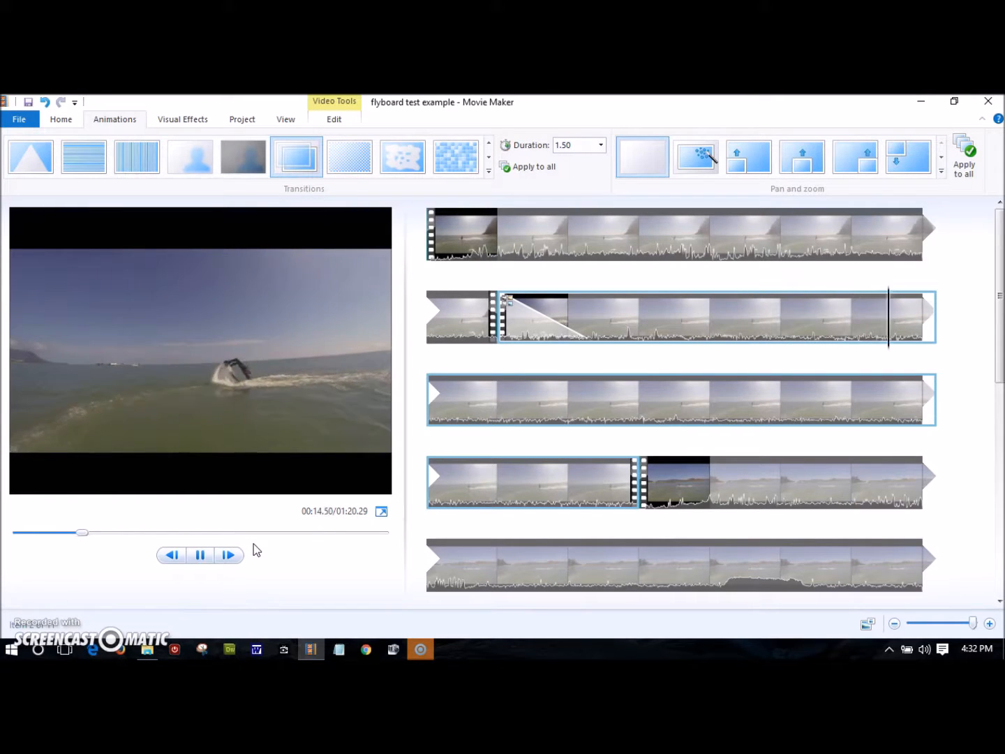
left_click(231, 556)
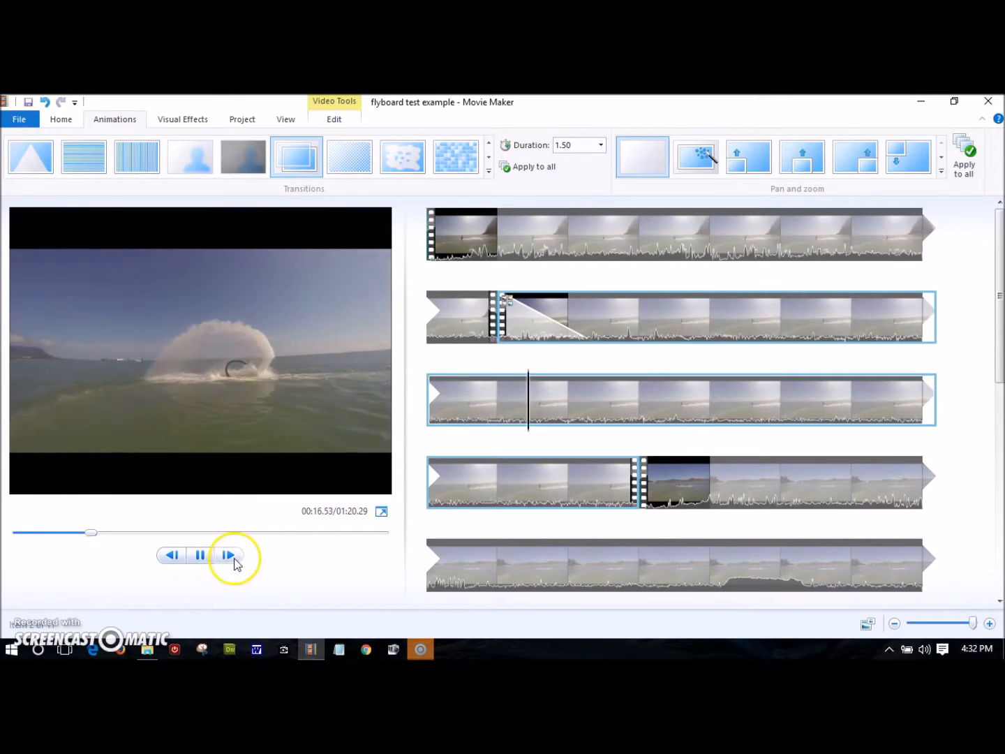
left_click(228, 558)
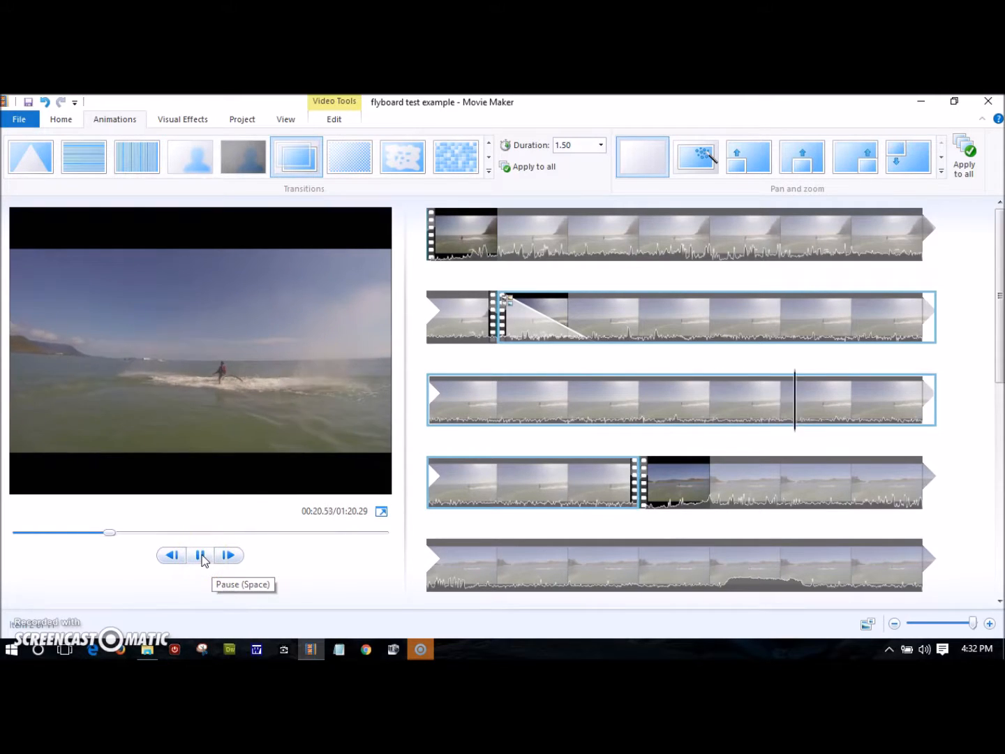
left_click(200, 557)
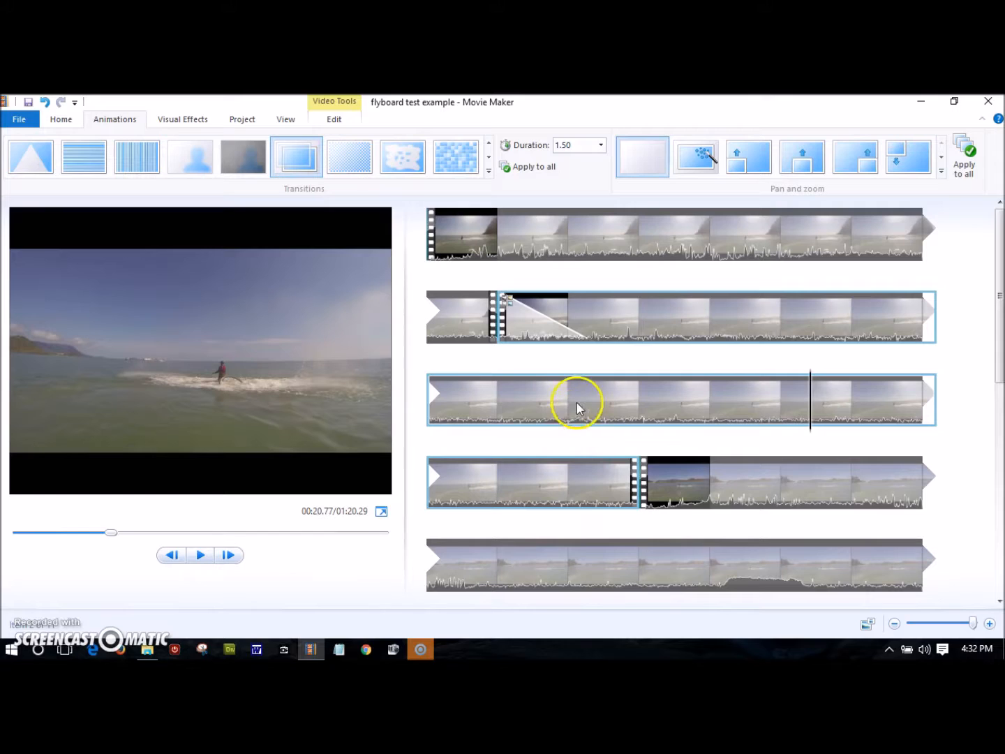
Add a title before the first video clip and replace its text with "Flyboarding"
left_click(479, 238)
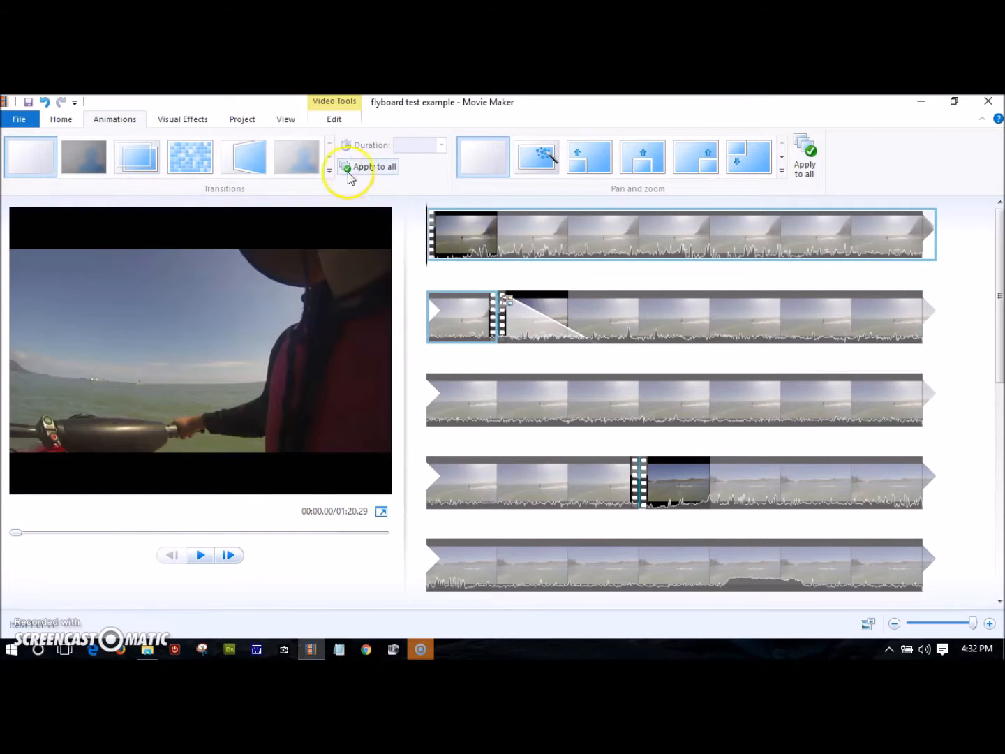
left_click(61, 120)
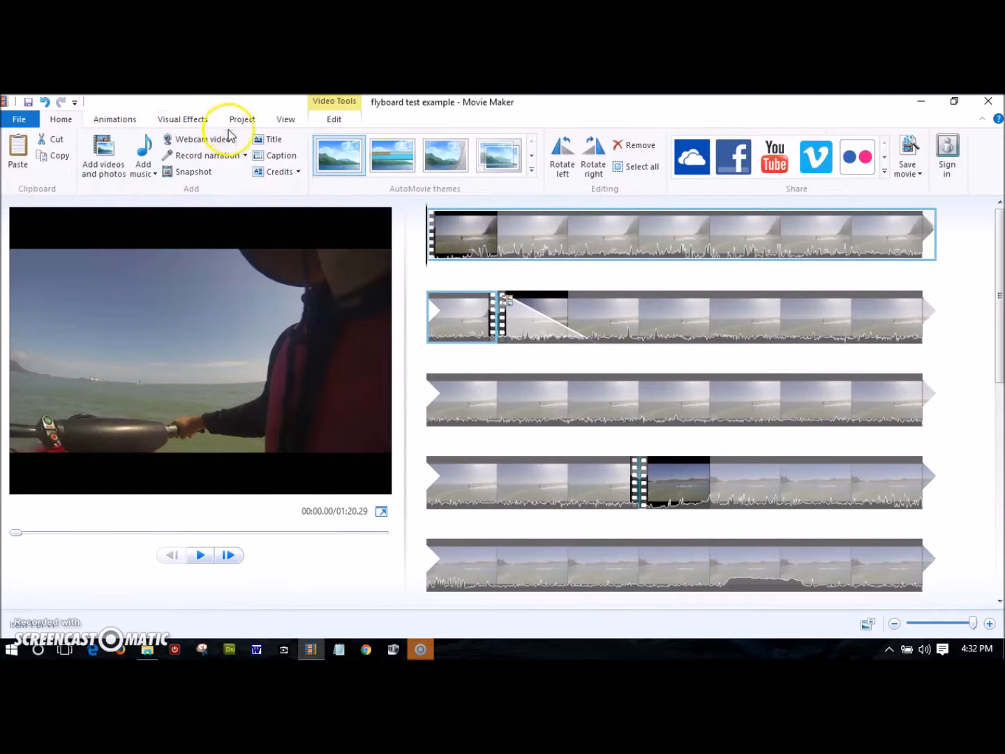
left_click(269, 139)
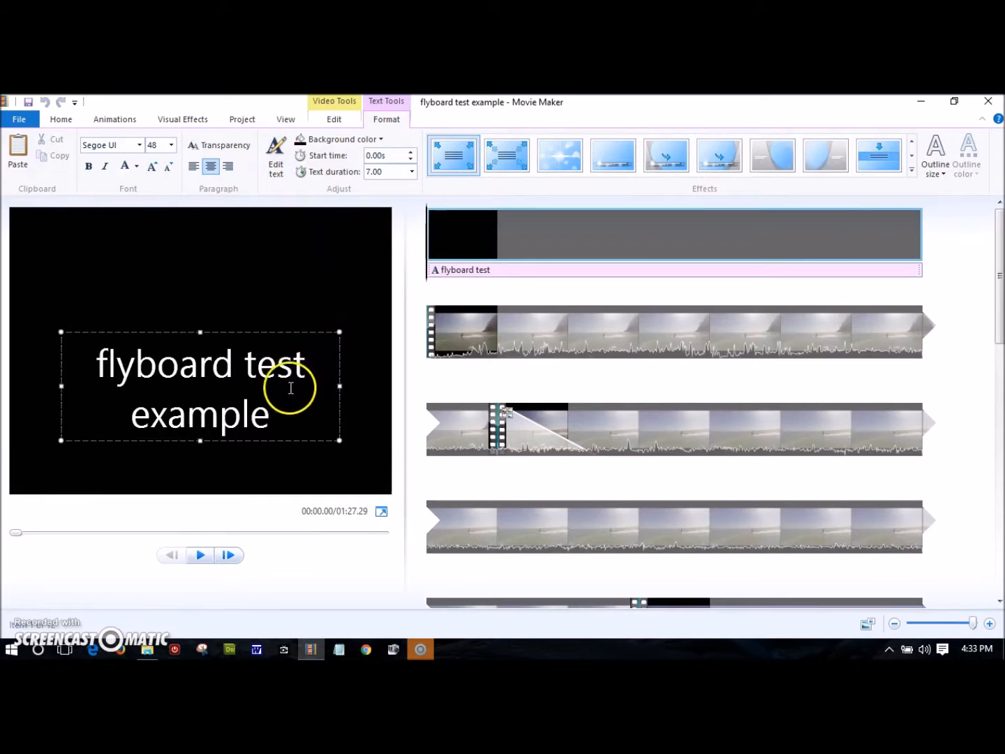
left_click_drag(285, 422, 89, 358)
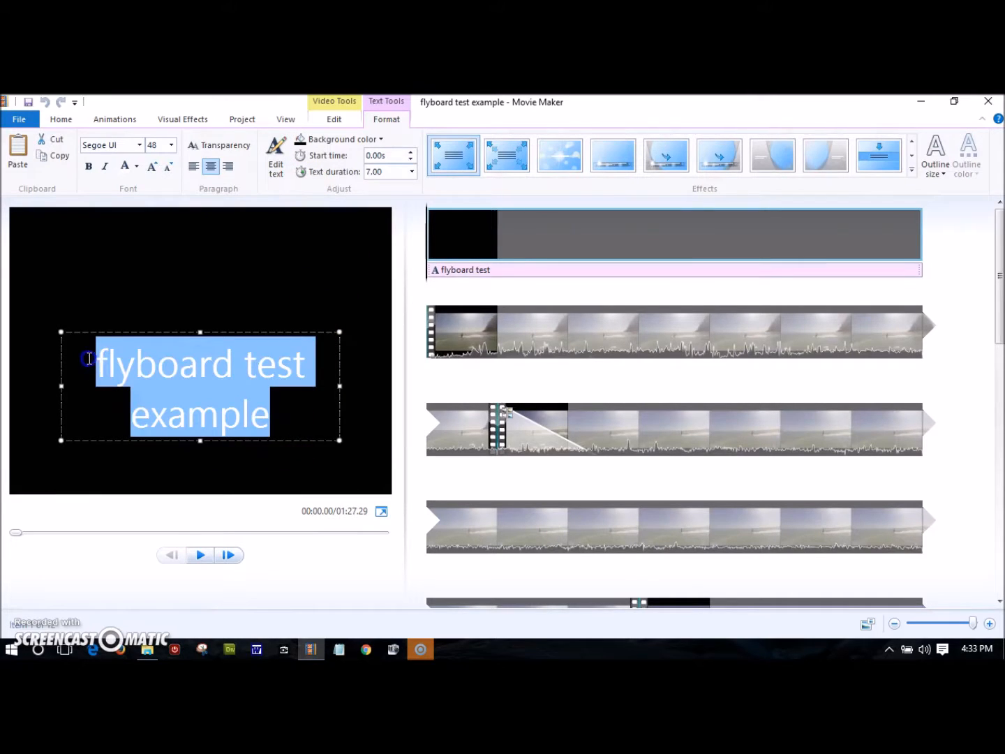
type("Flyboarding")
left_click(349, 263)
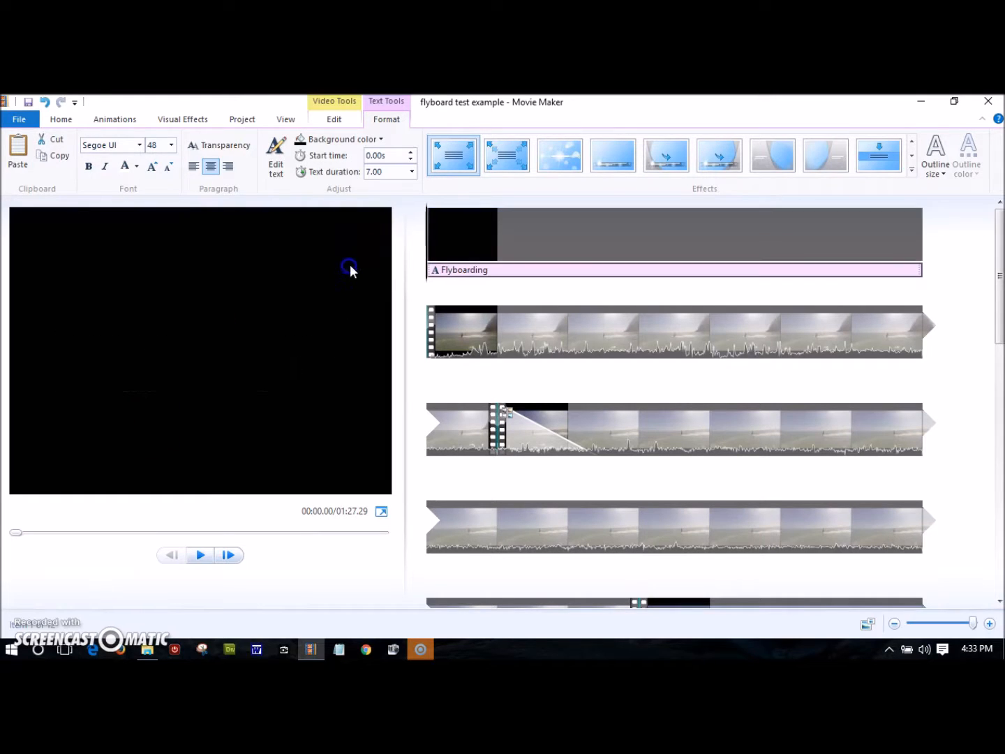
Set the duration of the title clip to 4.00 seconds
left_click(536, 240)
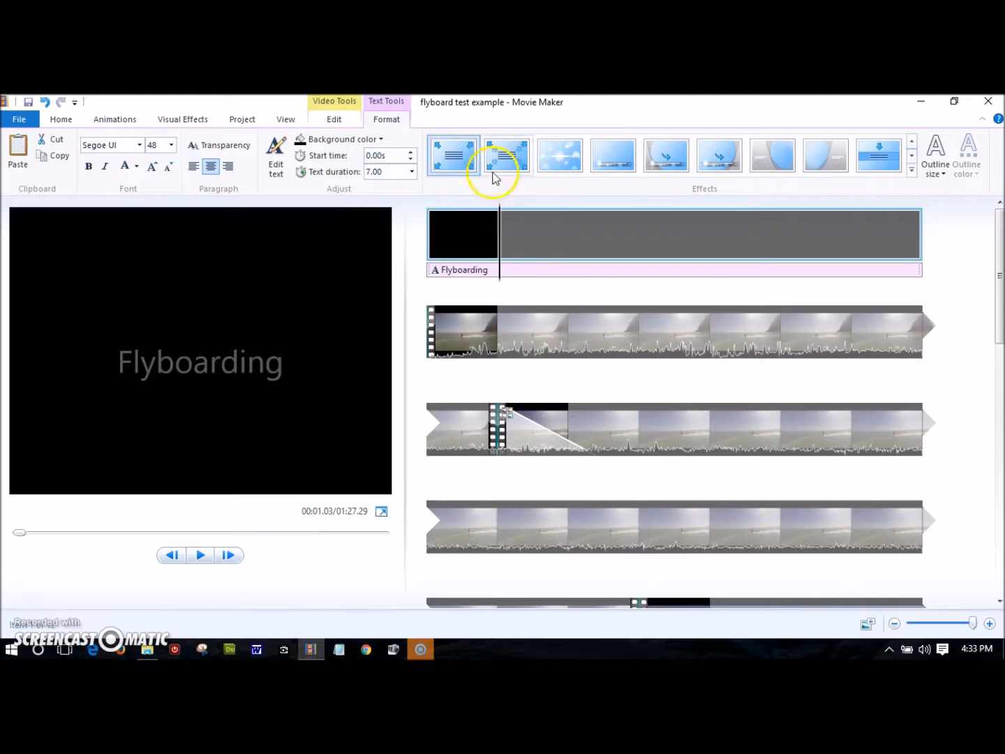
left_click(342, 103)
left_click(306, 167)
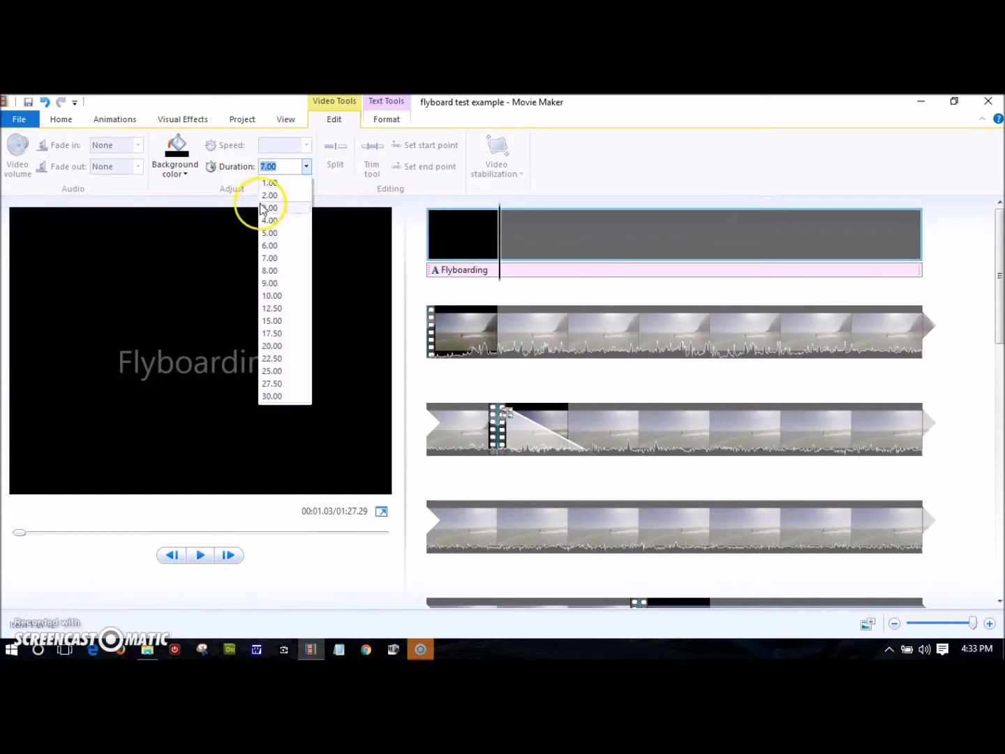
left_click(271, 220)
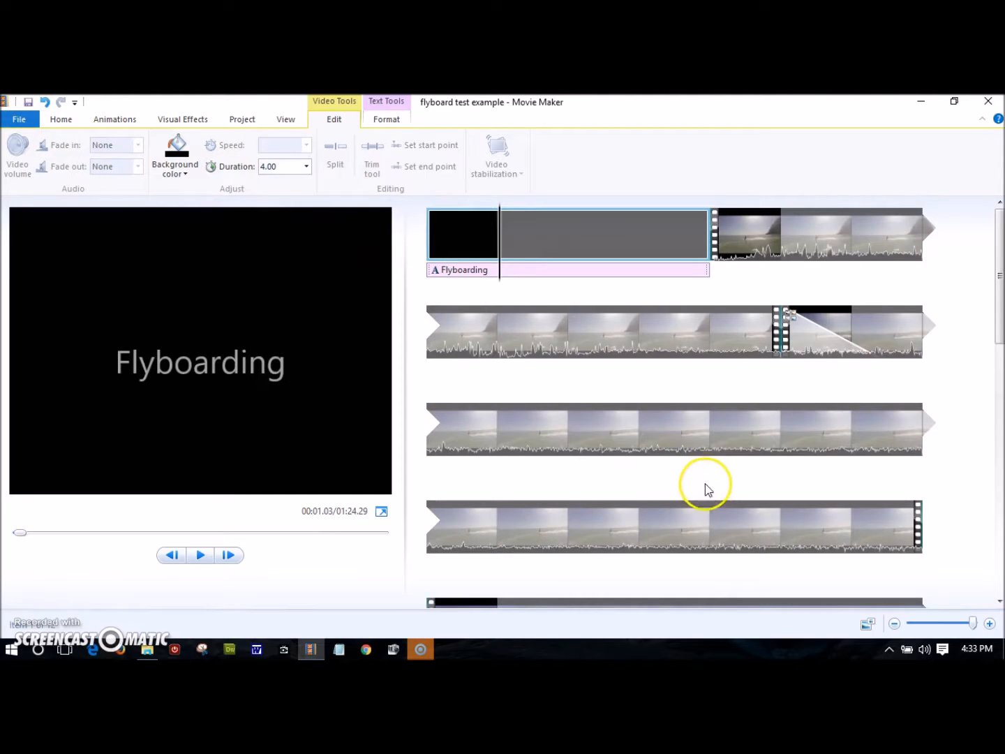
Look over the clip sequence on the timeline, from the title through the slow-motion clip
scroll(705, 492, "down", 5)
scroll(706, 494, "down", 1)
scroll(708, 495, "up", 3)
scroll(708, 488, "down", 1)
scroll(711, 492, "up", 2)
scroll(709, 491, "up", 3)
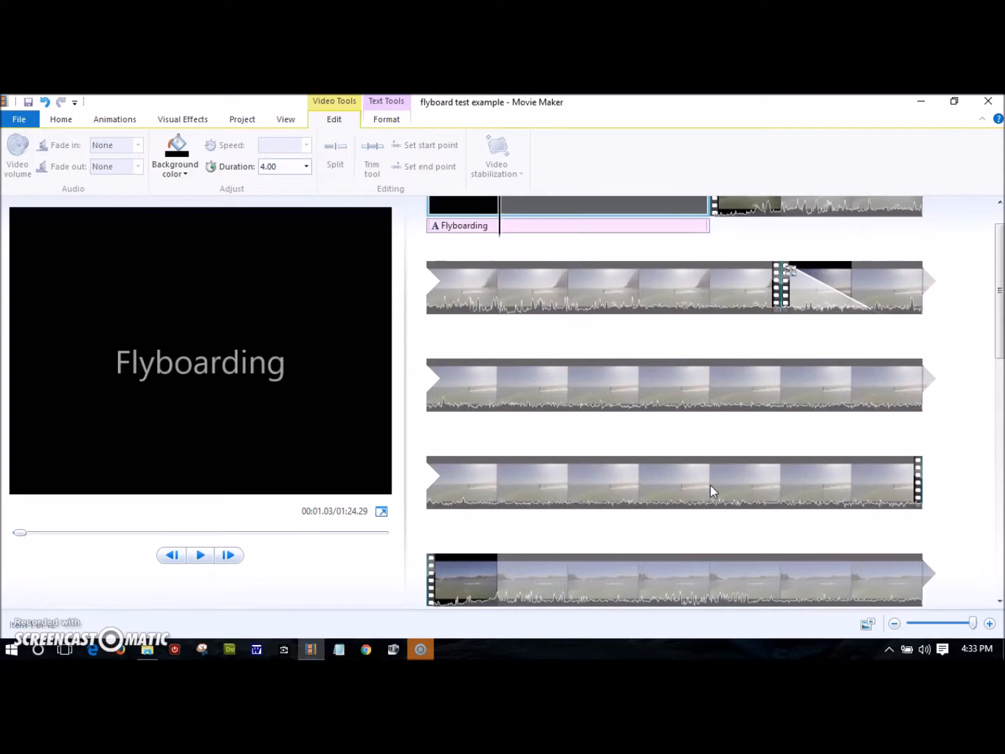
scroll(710, 491, "down", 1)
left_click(674, 393)
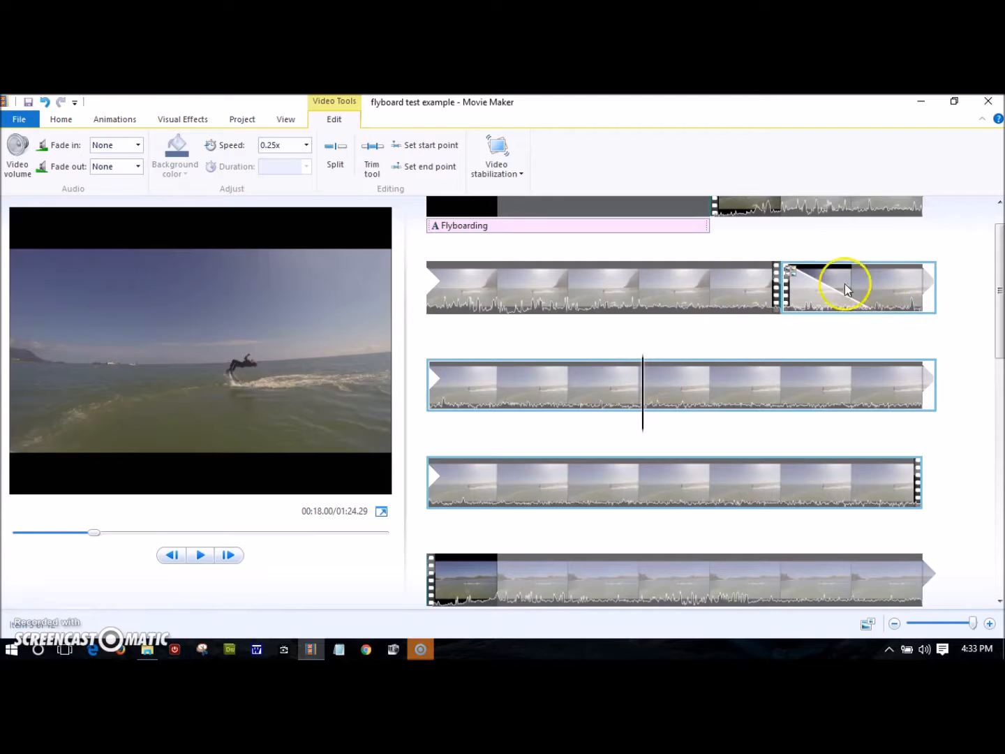
Add the caption "Backflip attempt" to the first video clip starting at 10.50 s, and play it through into the slow-motion replay
left_click(789, 209)
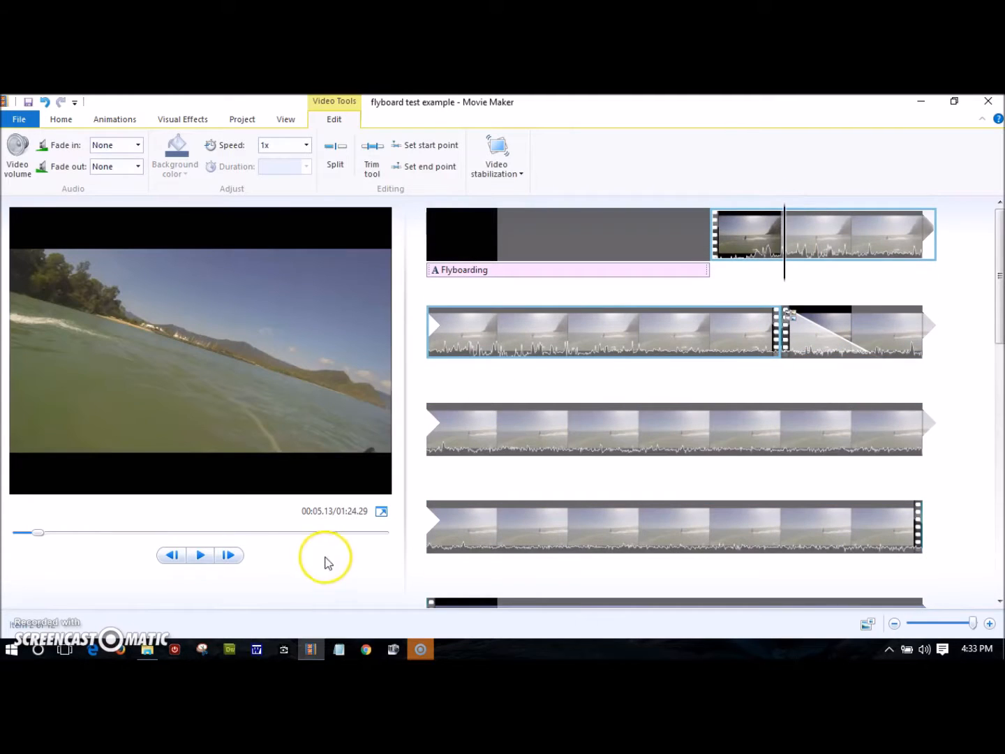
left_click(199, 555)
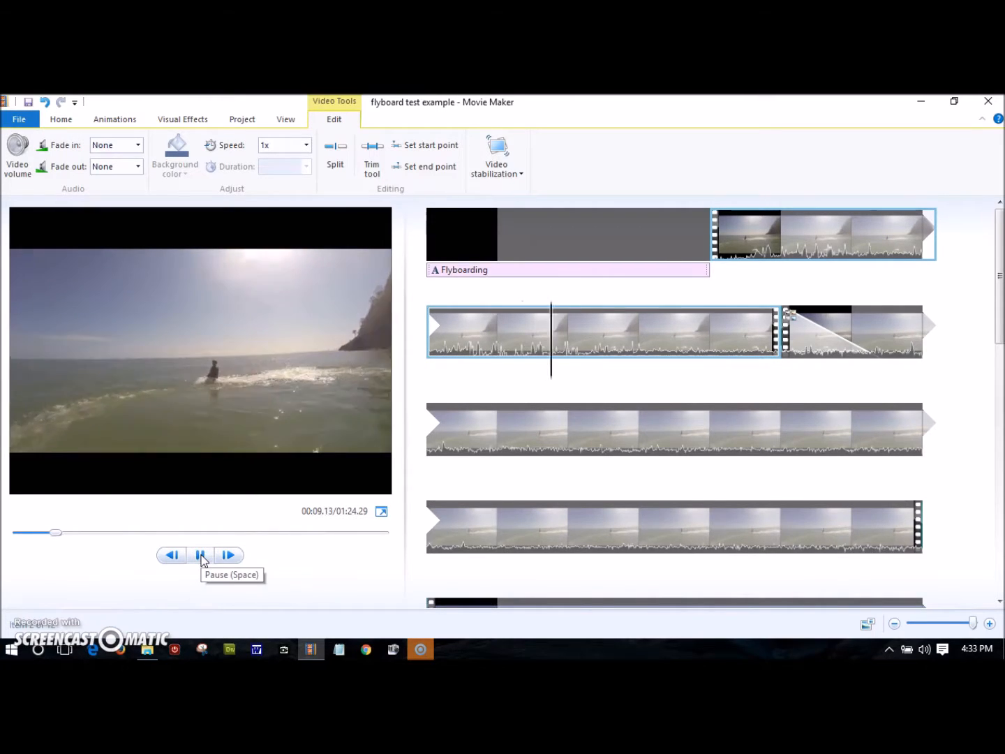
left_click(200, 555)
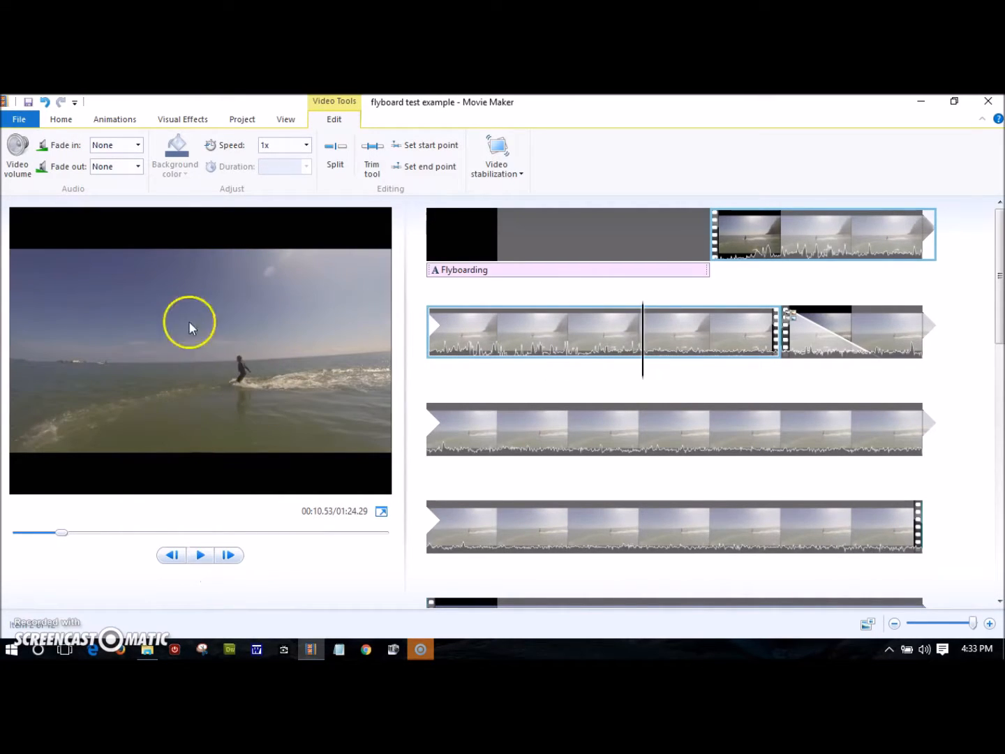
left_click(60, 120)
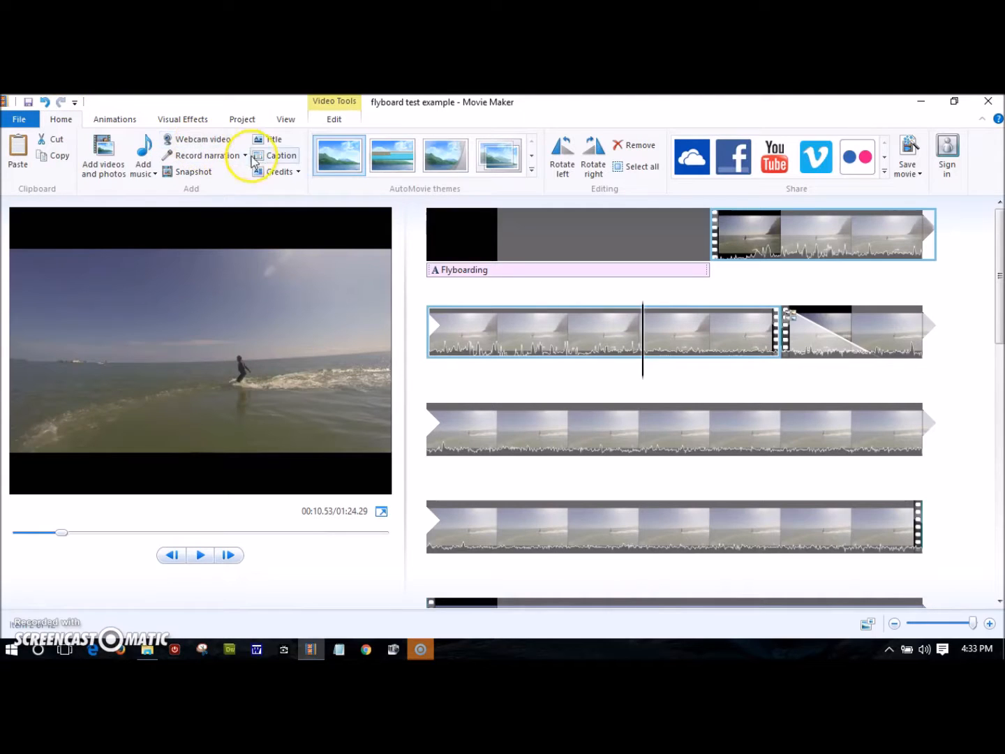
left_click(278, 159)
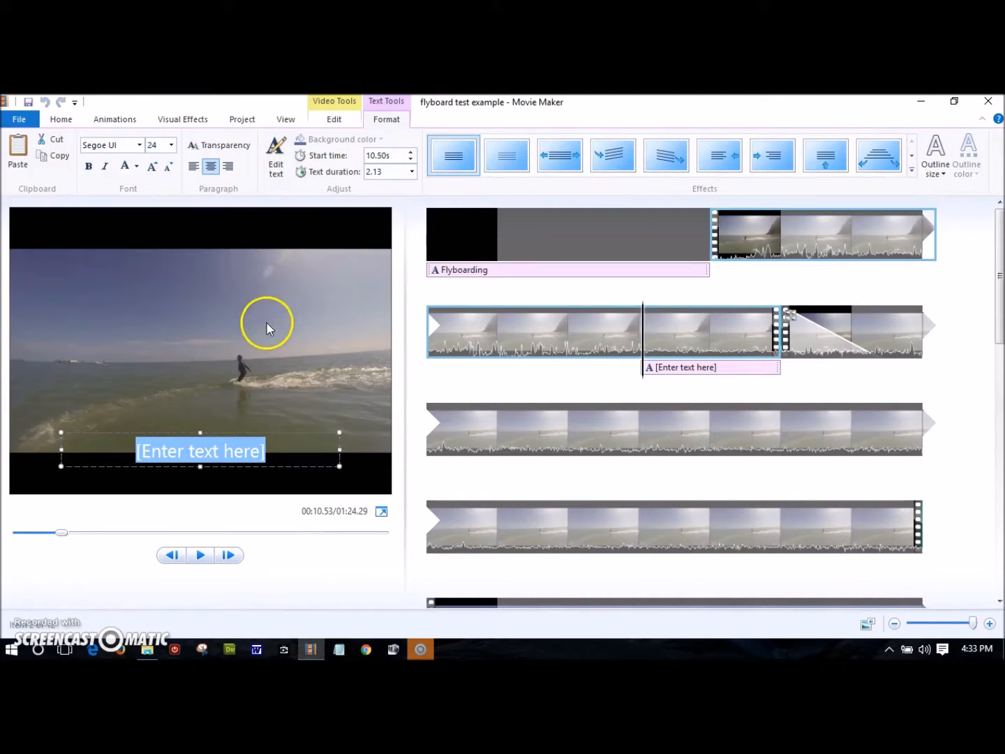
type("Backfl")
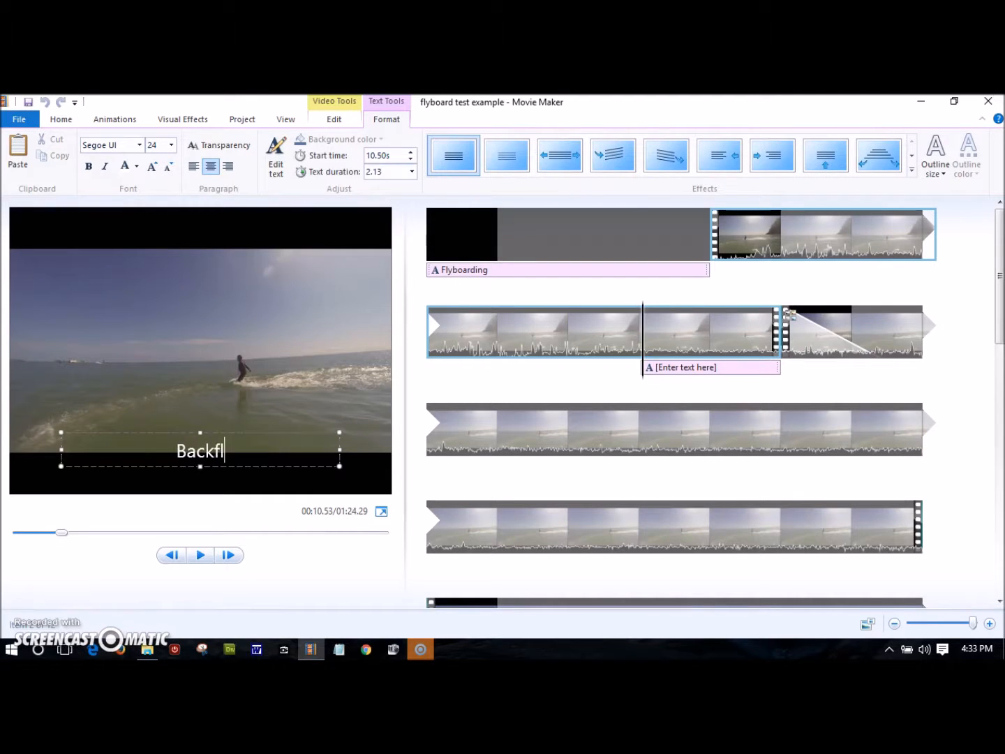
type("ip attempt")
left_click(565, 332)
left_click(377, 432)
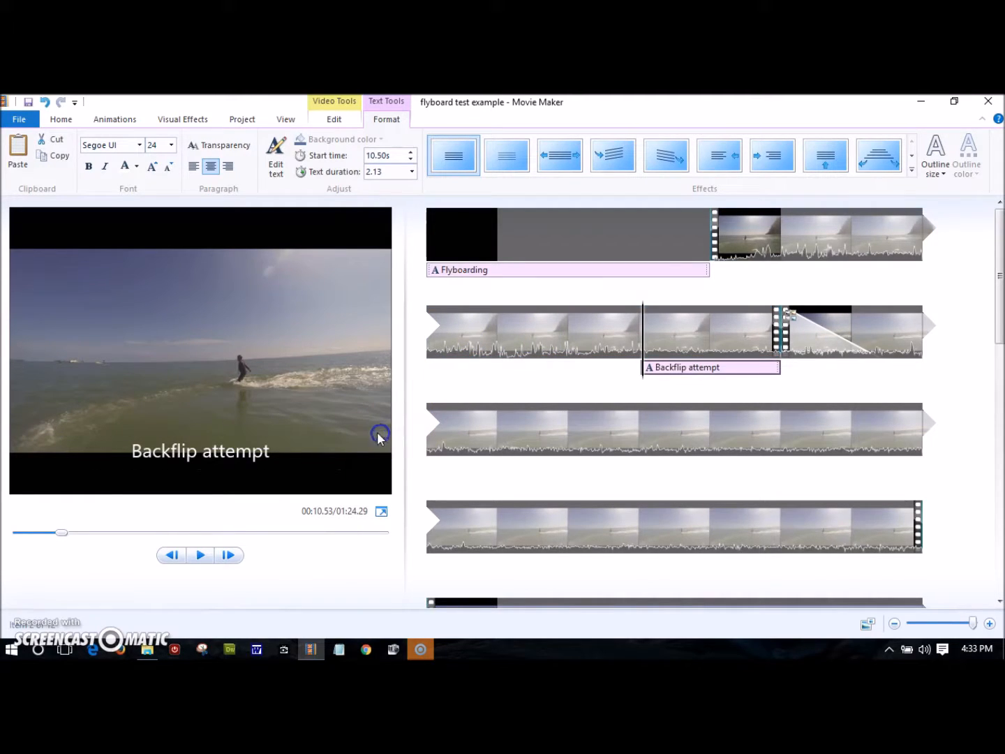
left_click(197, 555)
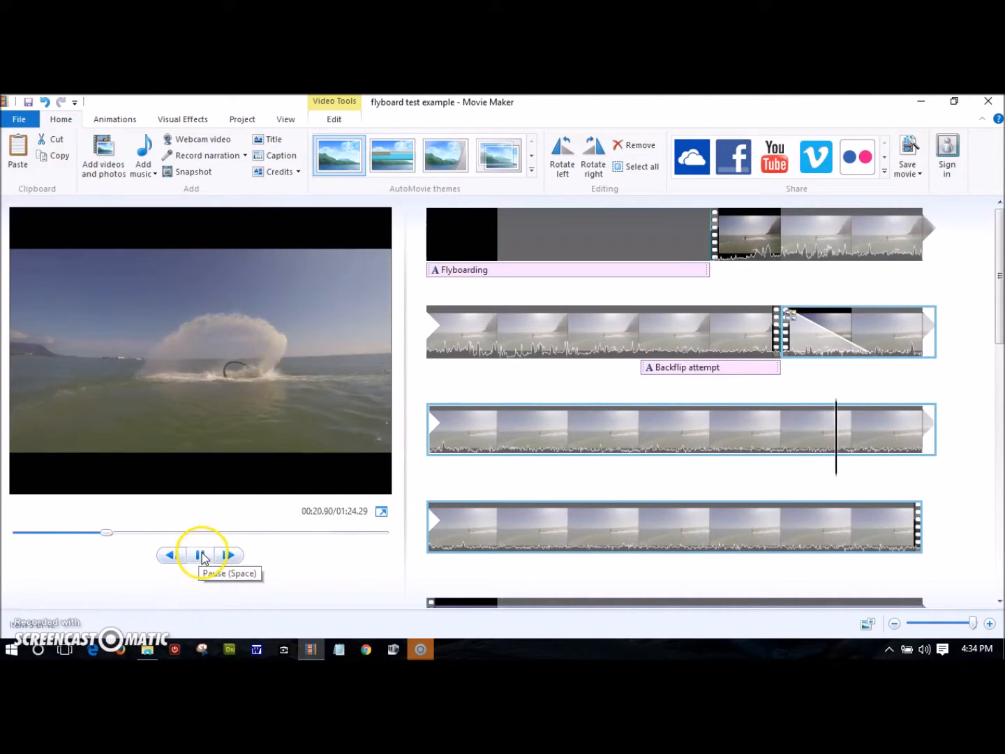
left_click(203, 555)
Turn the video volume of the first video clip after the title all the way down
left_click(857, 249)
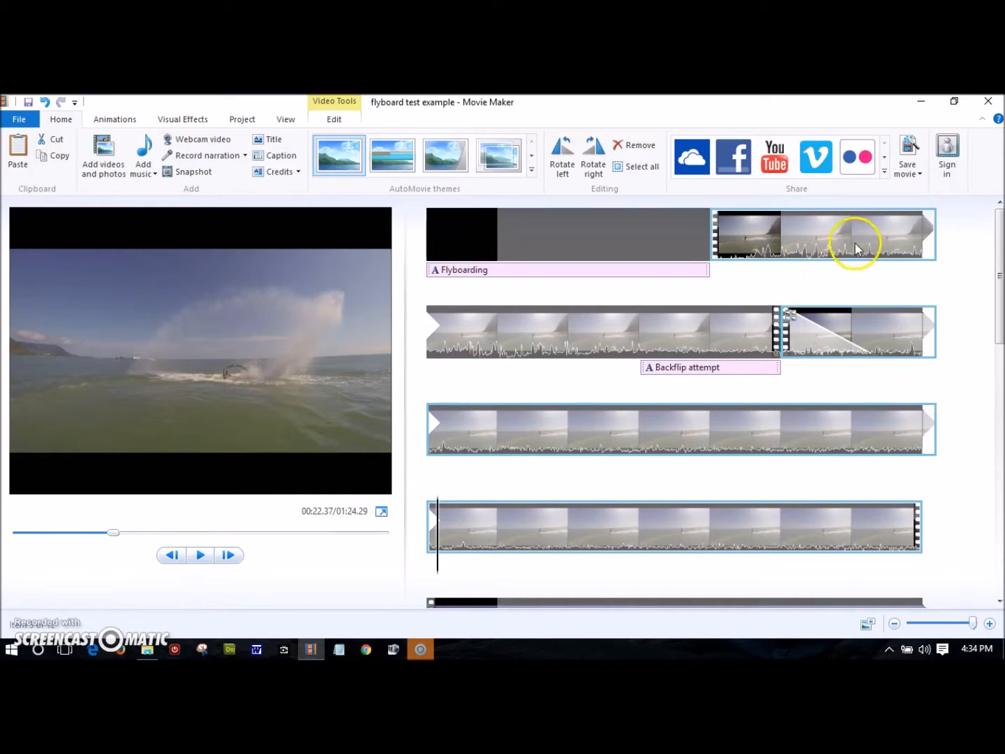
left_click(805, 241)
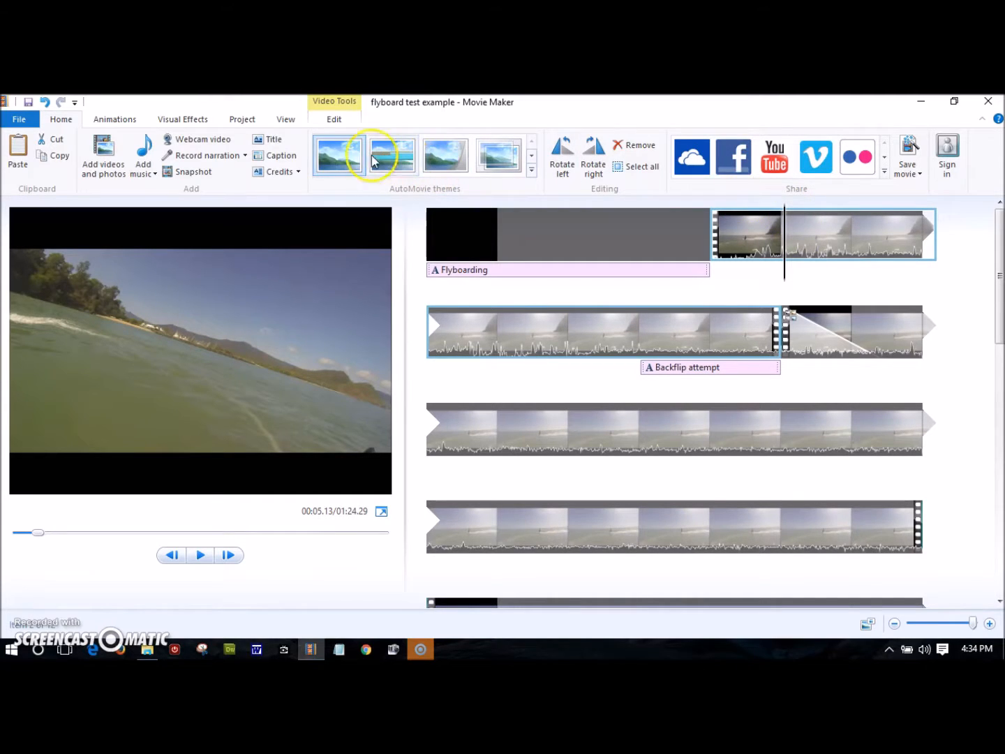
left_click(745, 237)
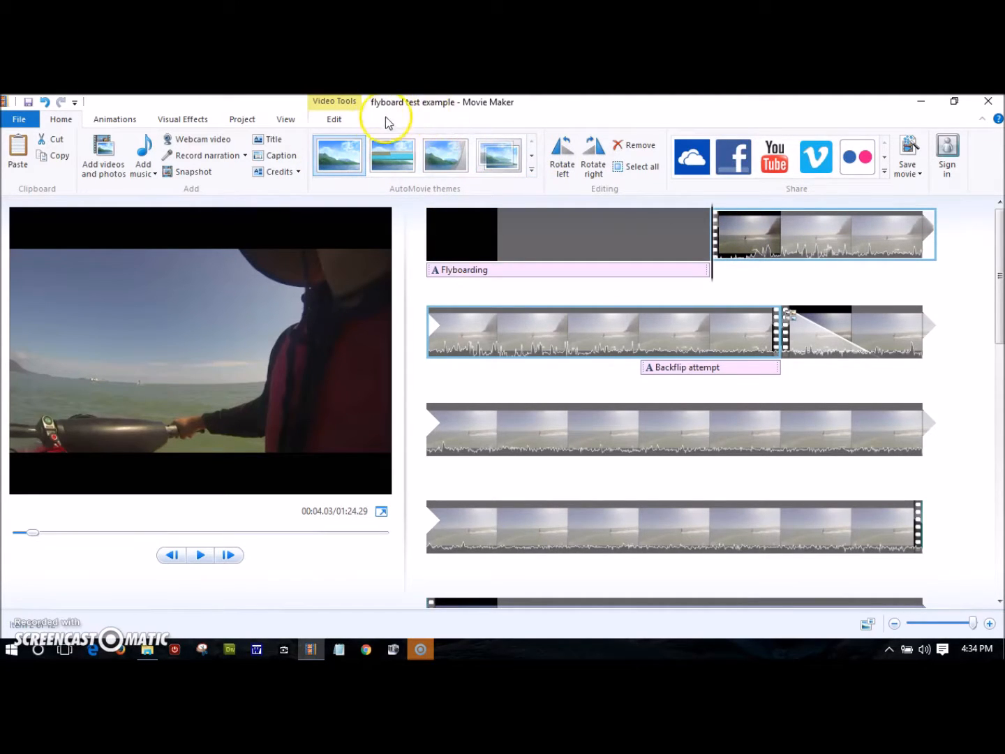
mouse_move(755, 248)
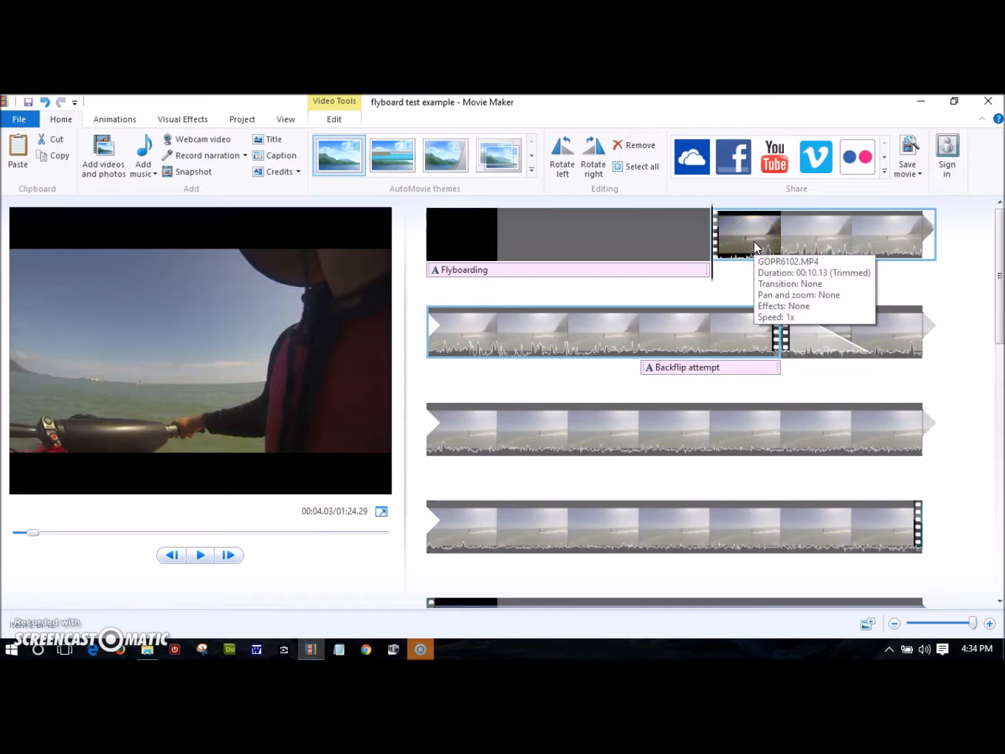
left_click(334, 120)
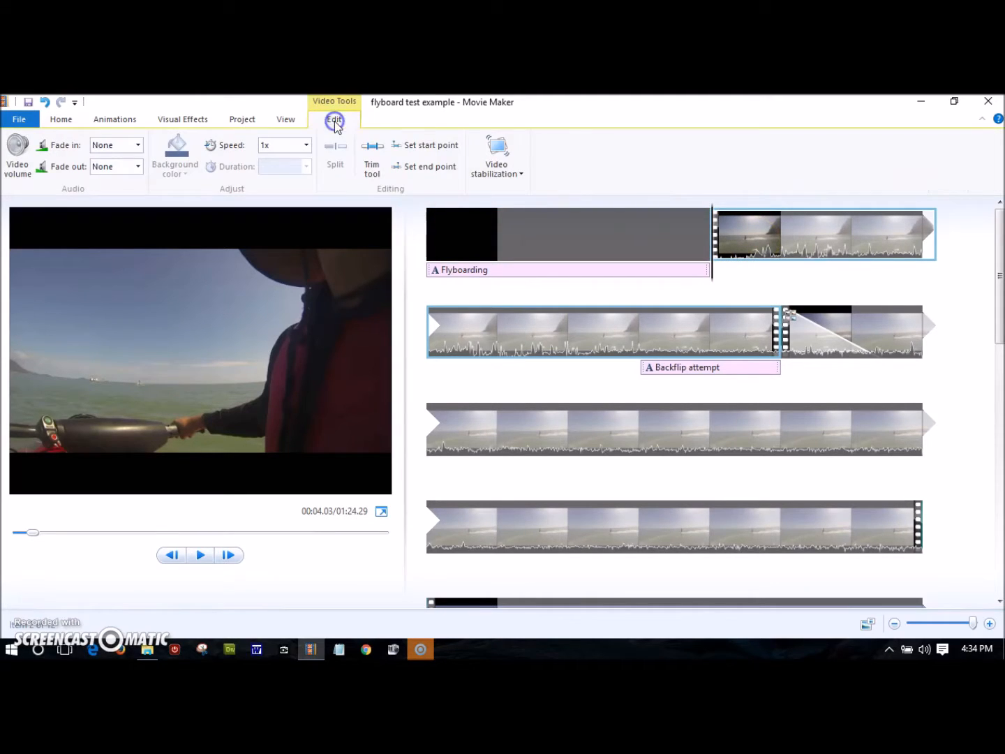
left_click(25, 148)
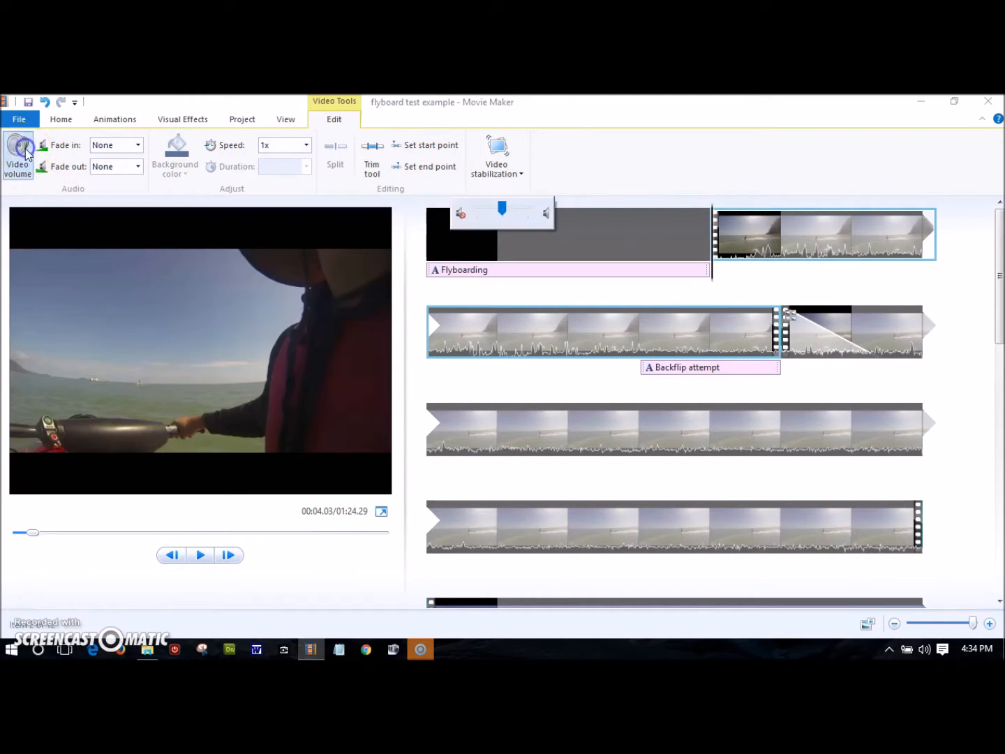
left_click(499, 208)
left_click_drag(499, 209, 477, 209)
left_click(877, 343)
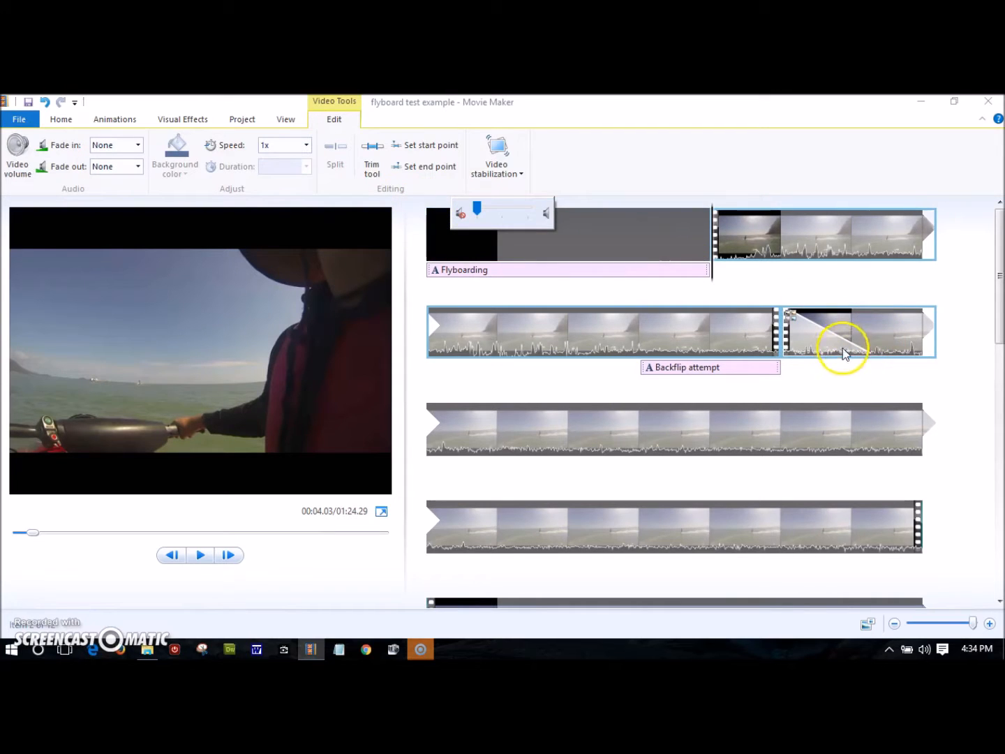
Turn the video volume of the 0.25x slow-motion clip all the way down
left_click(849, 348)
left_click(281, 143)
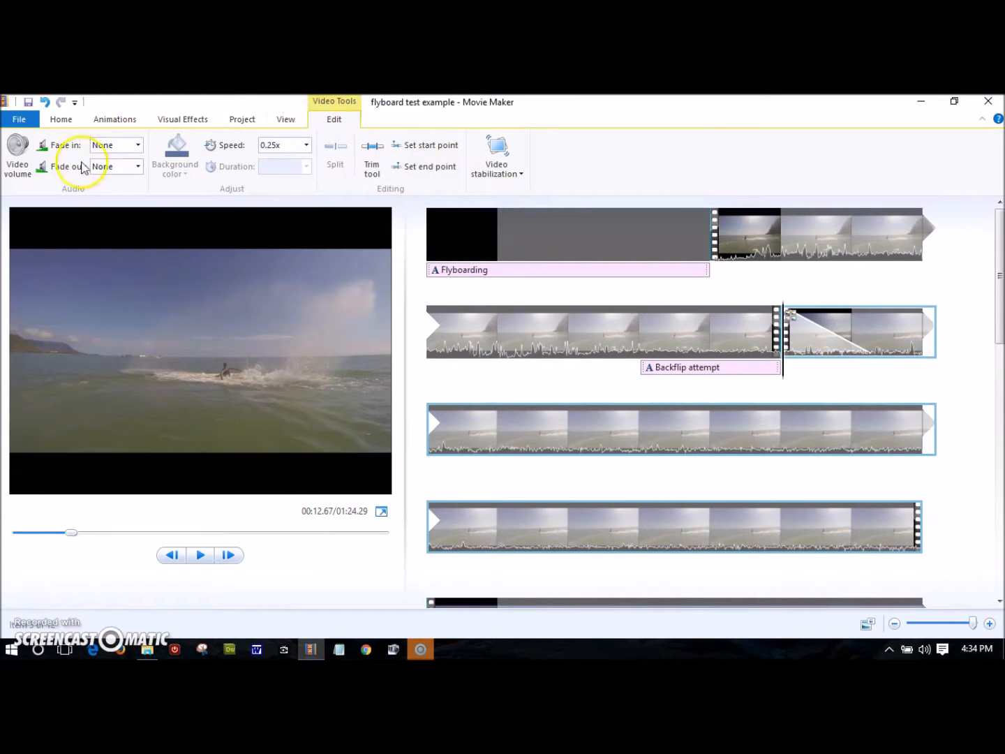
left_click(17, 152)
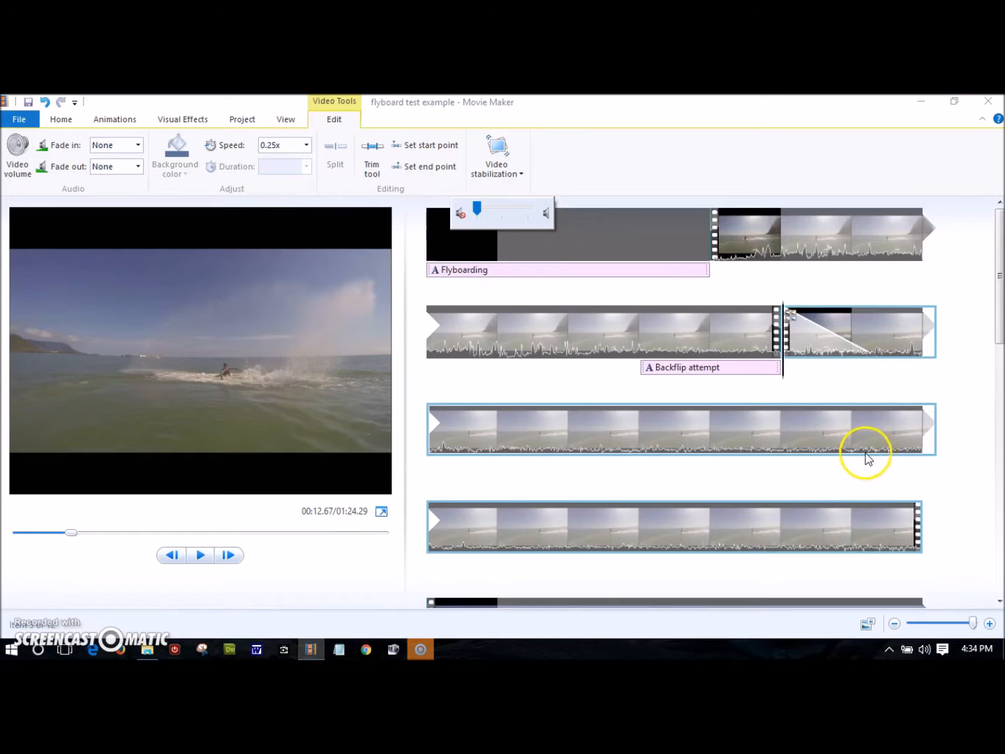
Turn the video volume of the clip following the slow-motion replay all the way down
scroll(866, 459, "down", 2)
left_click(774, 496)
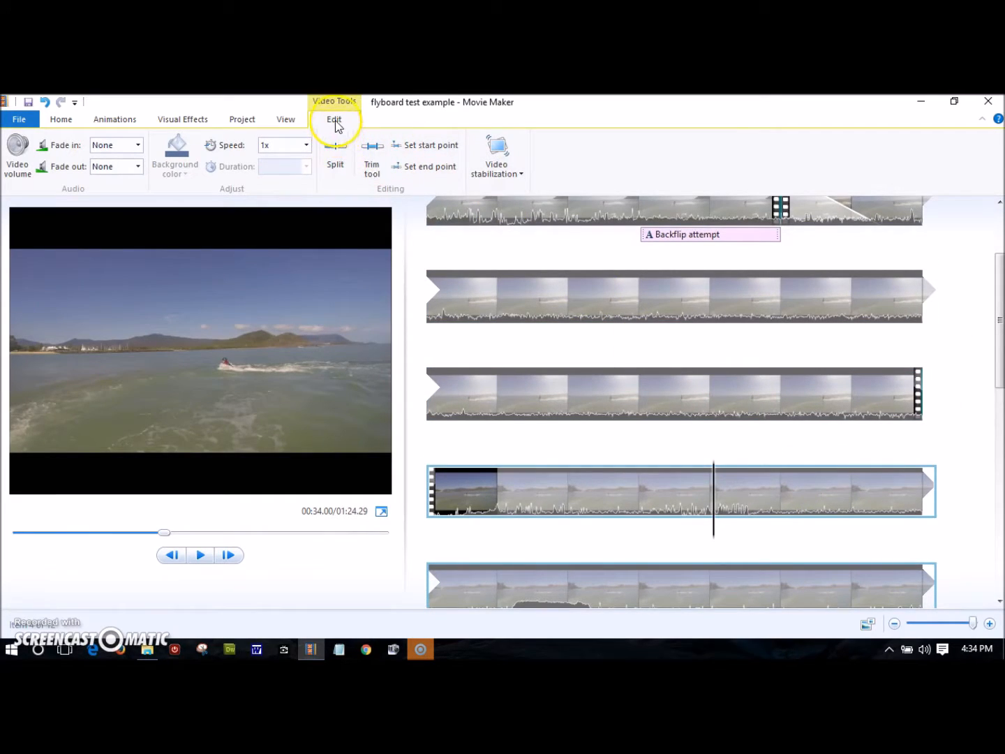
left_click(17, 148)
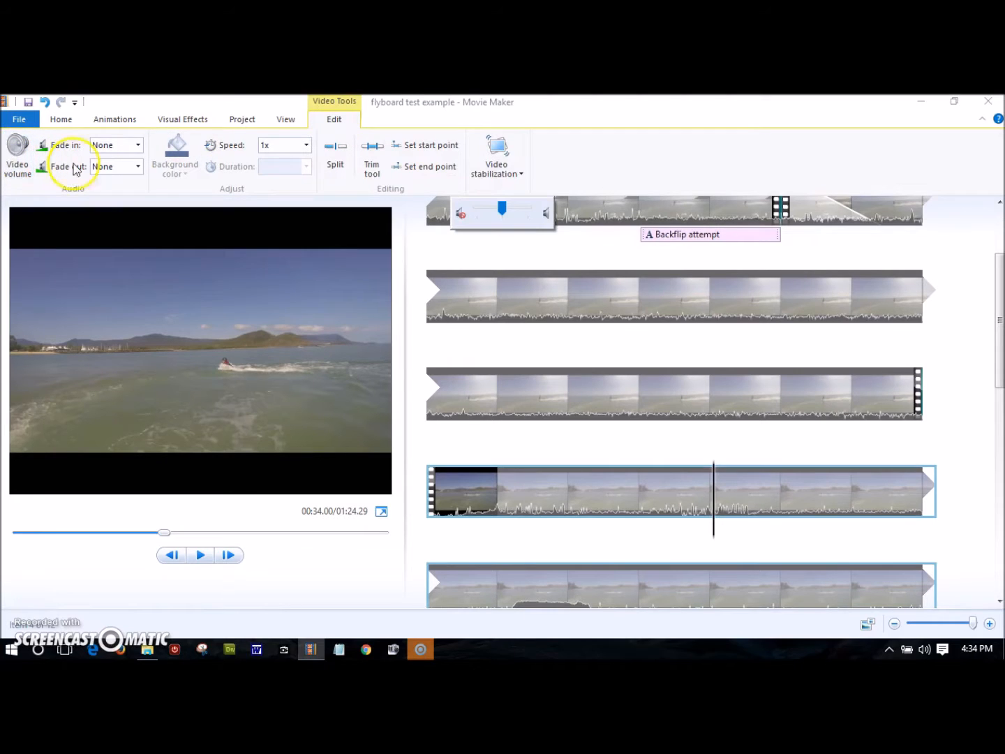
left_click_drag(503, 210, 389, 214)
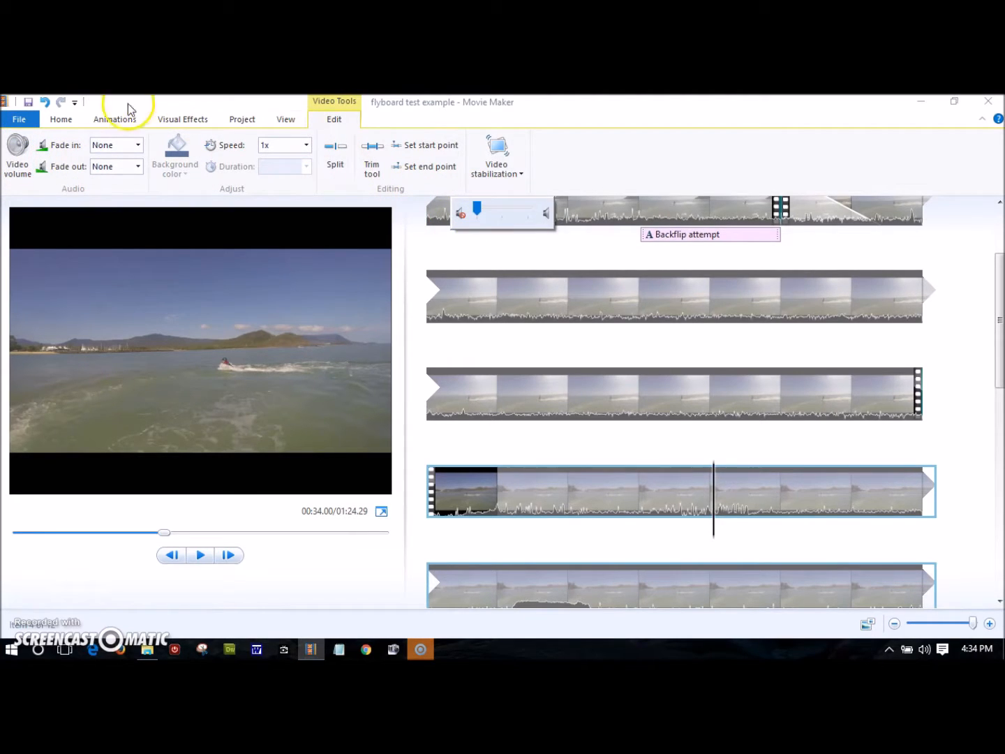
left_click(31, 103)
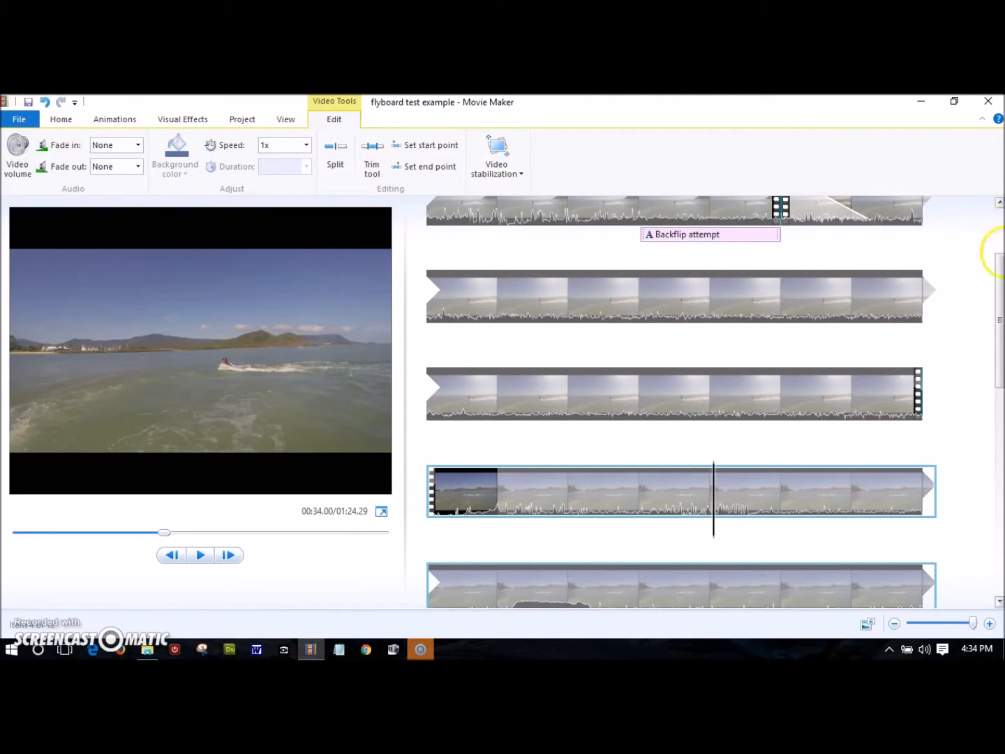
Add "Bad Habits.wma" from the Arrivals and Departures music folder as background music starting at the title
left_click_drag(999, 327, 999, 280)
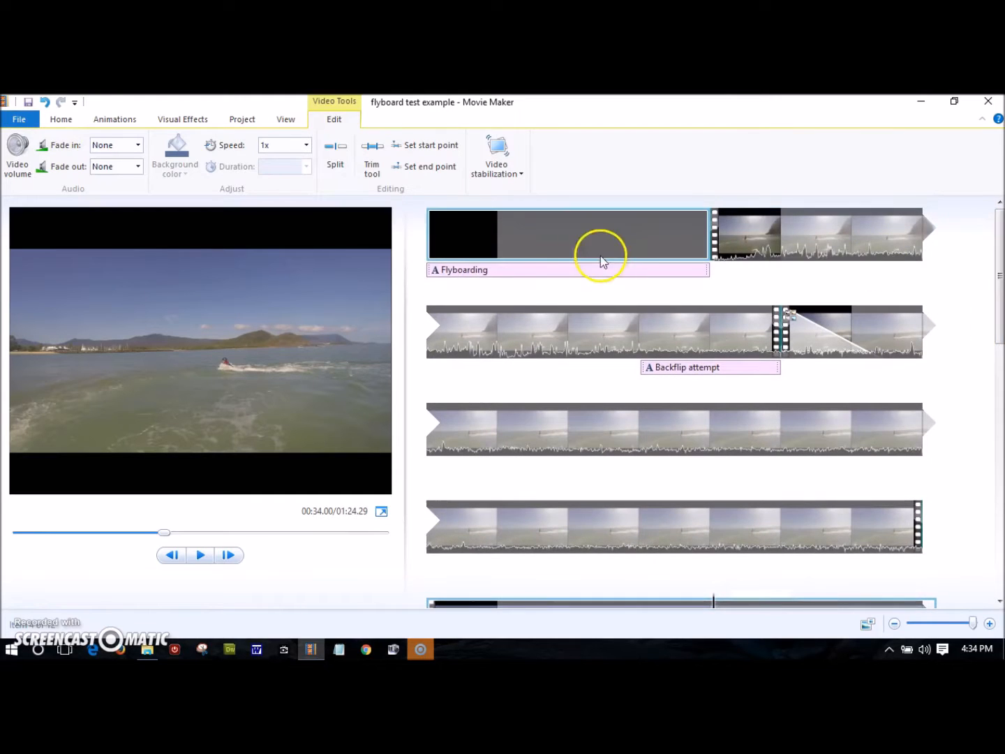
left_click(481, 235)
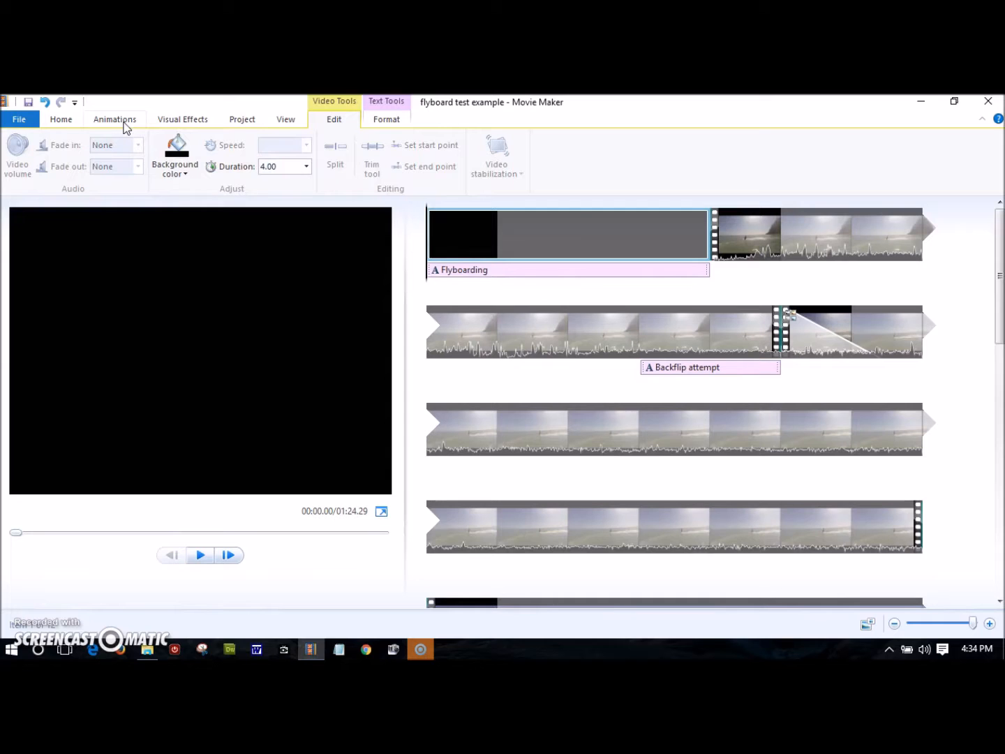
left_click(63, 125)
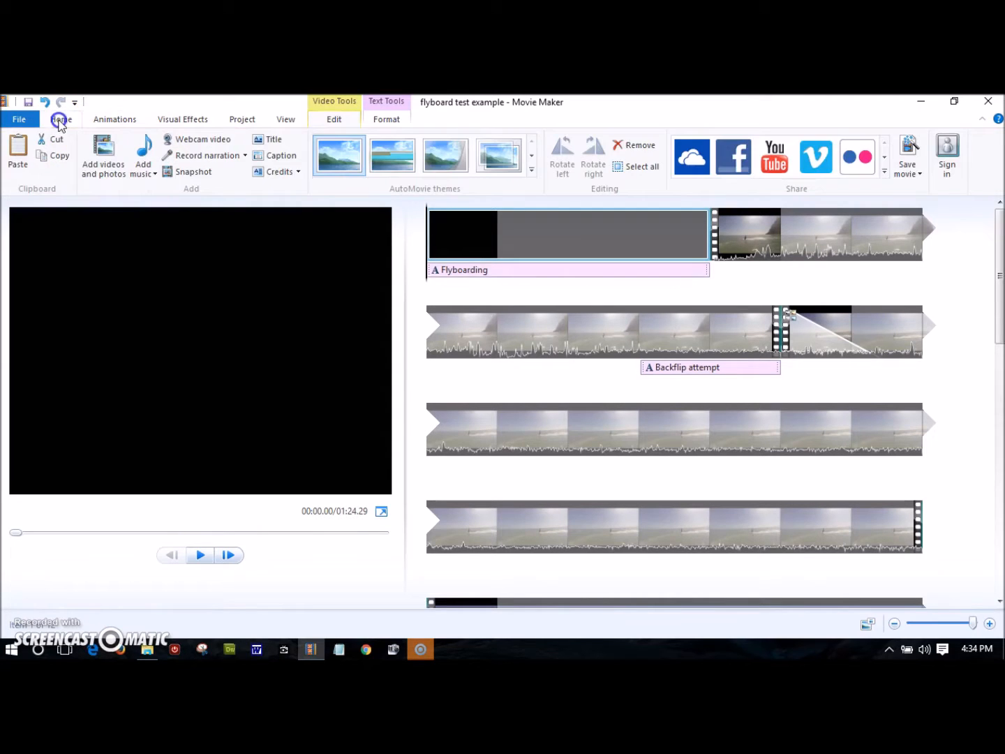
left_click(147, 157)
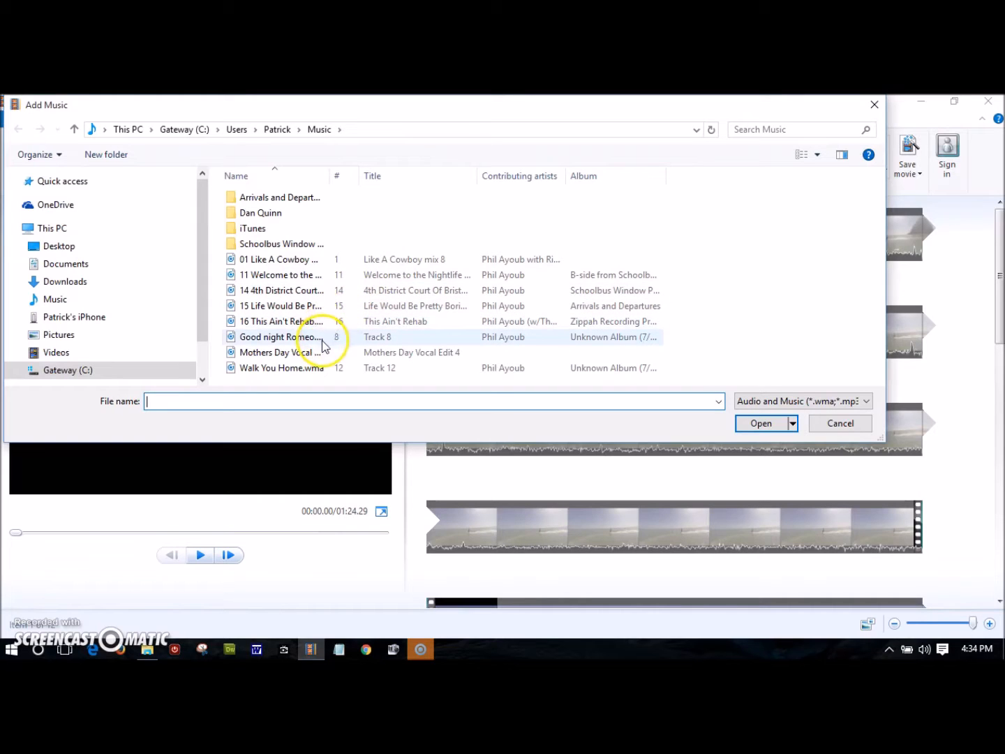
double_click(293, 203)
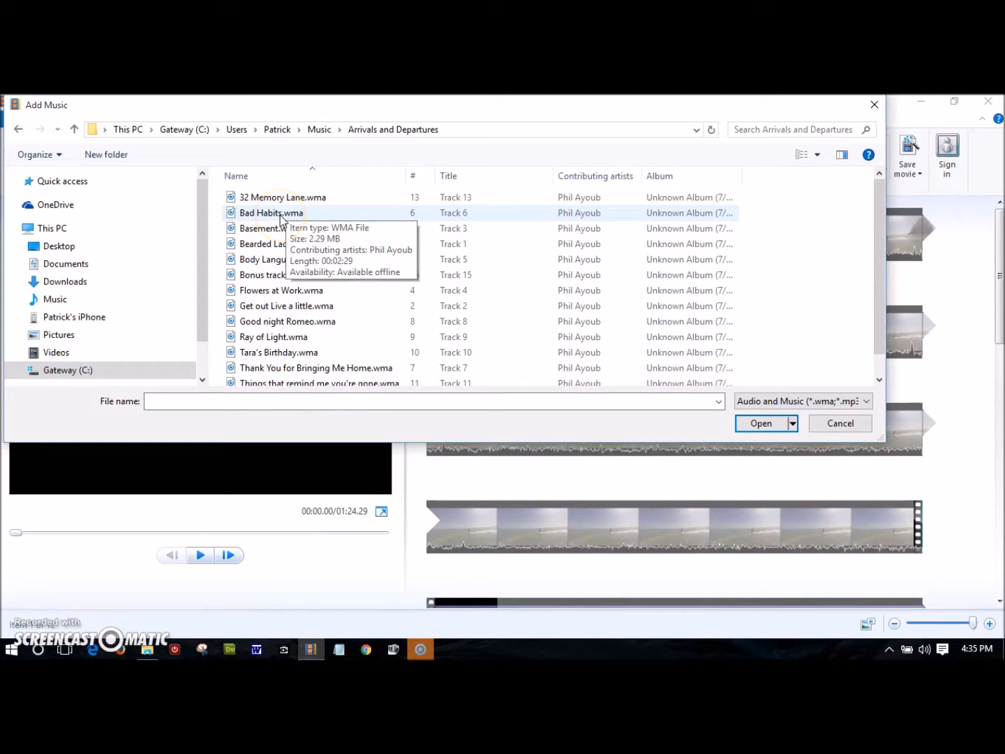
double_click(281, 215)
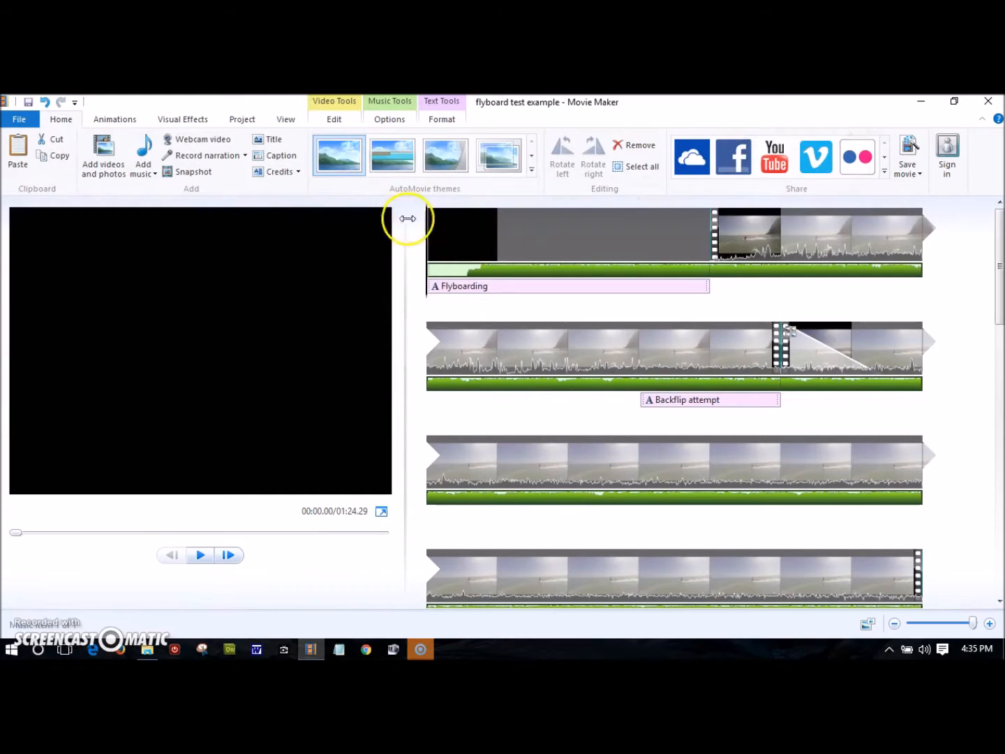
Play the movie with its background music from the title through the last photo to check it
left_click(202, 556)
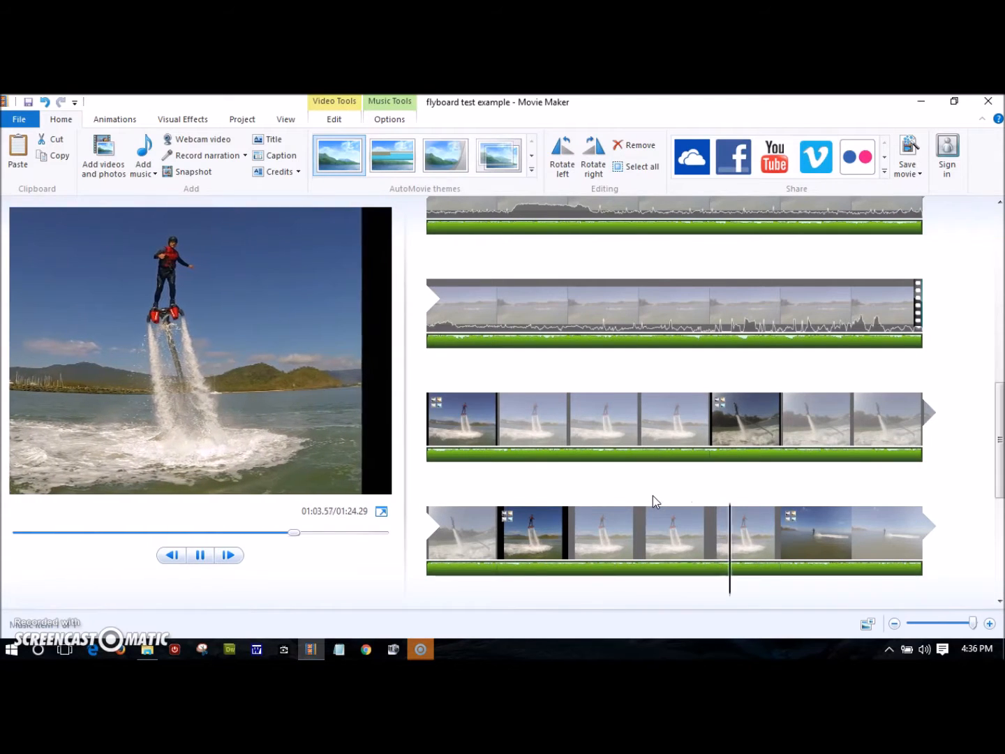
left_click(206, 555)
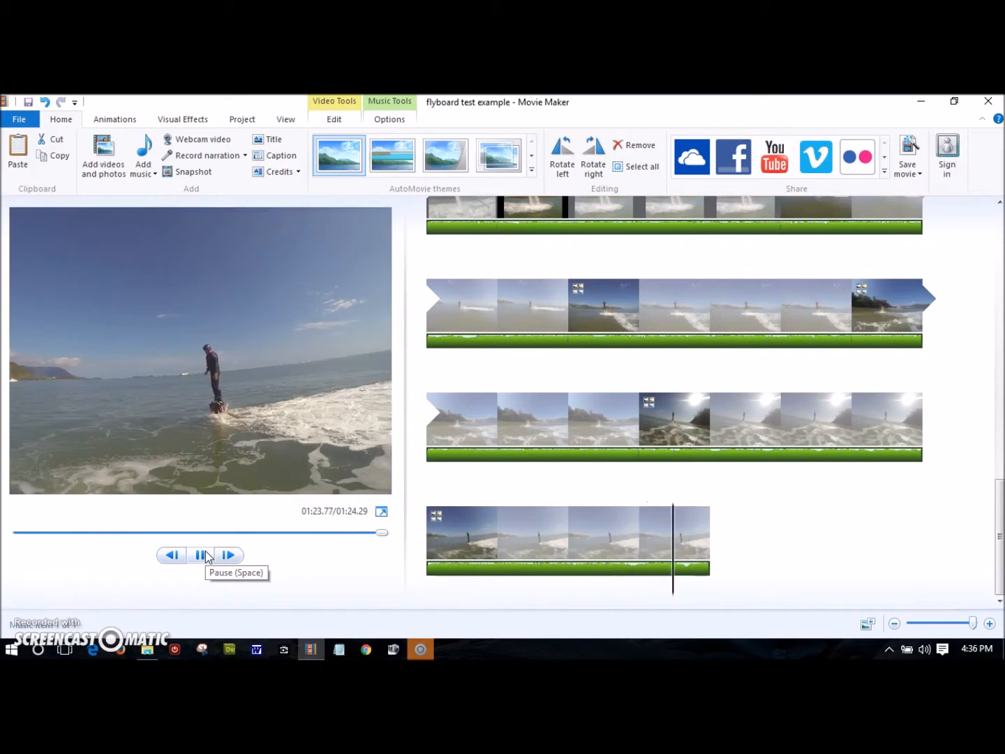
left_click(202, 556)
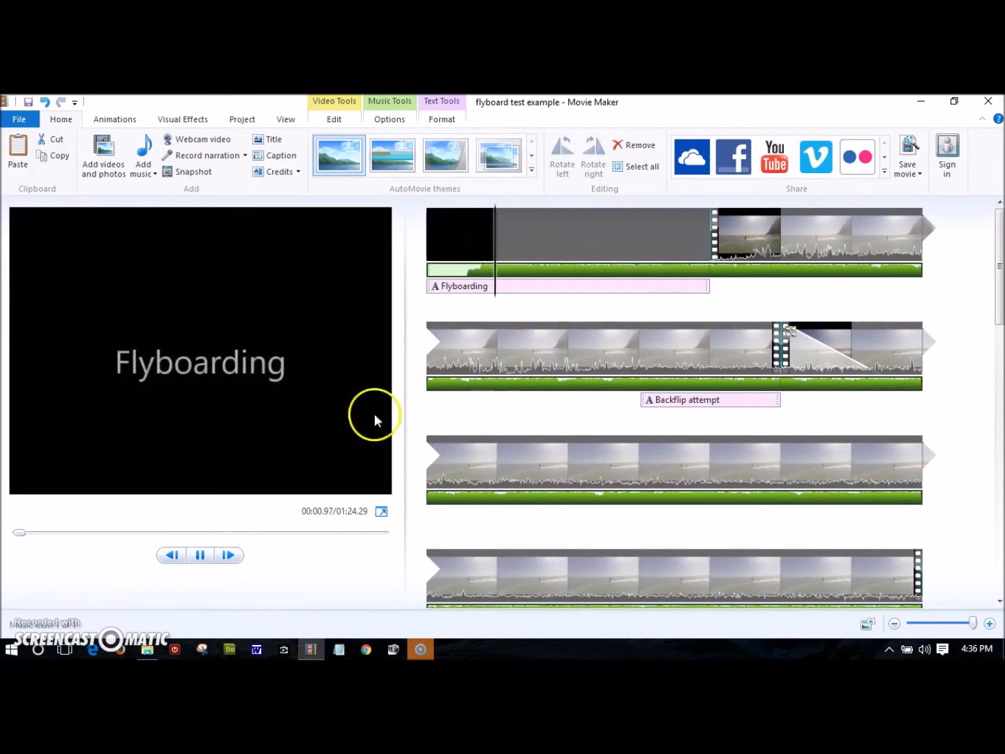
left_click(200, 556)
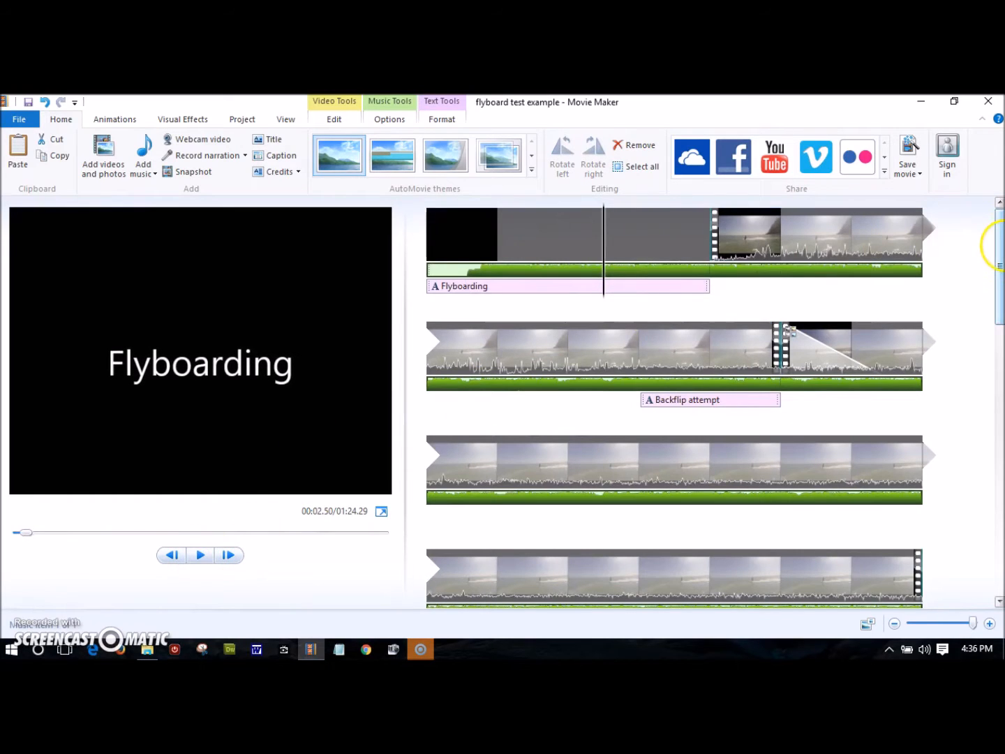
Apply the fade-out-to-black effect from Motions and Fades to the last photo in the movie
left_click_drag(999, 247, 999, 535)
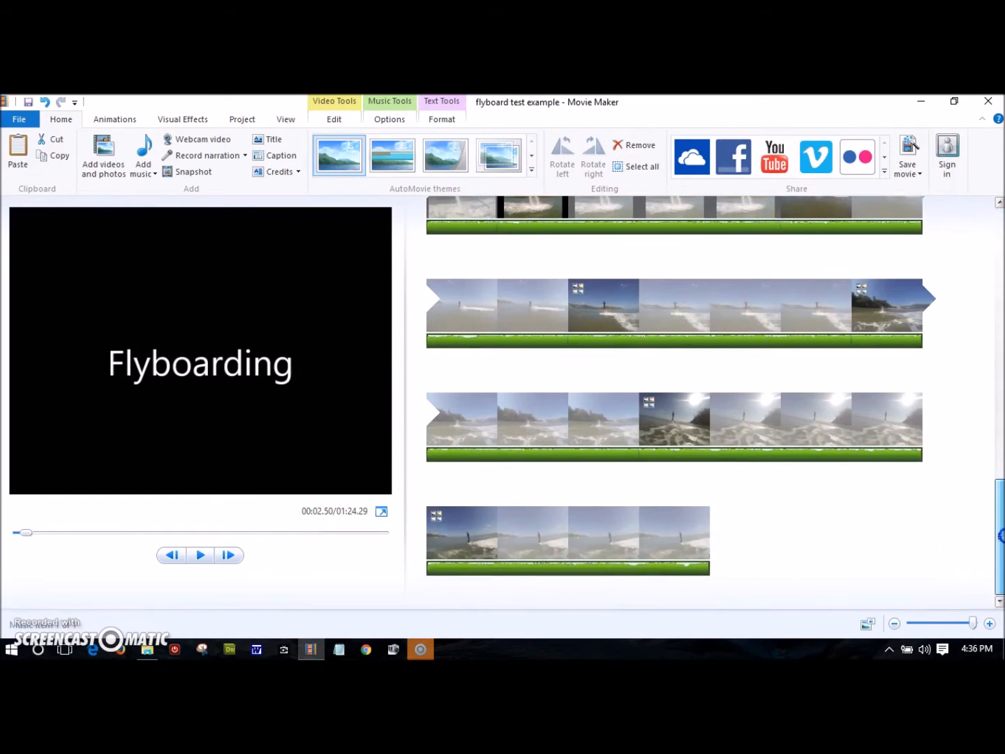
left_click(667, 535)
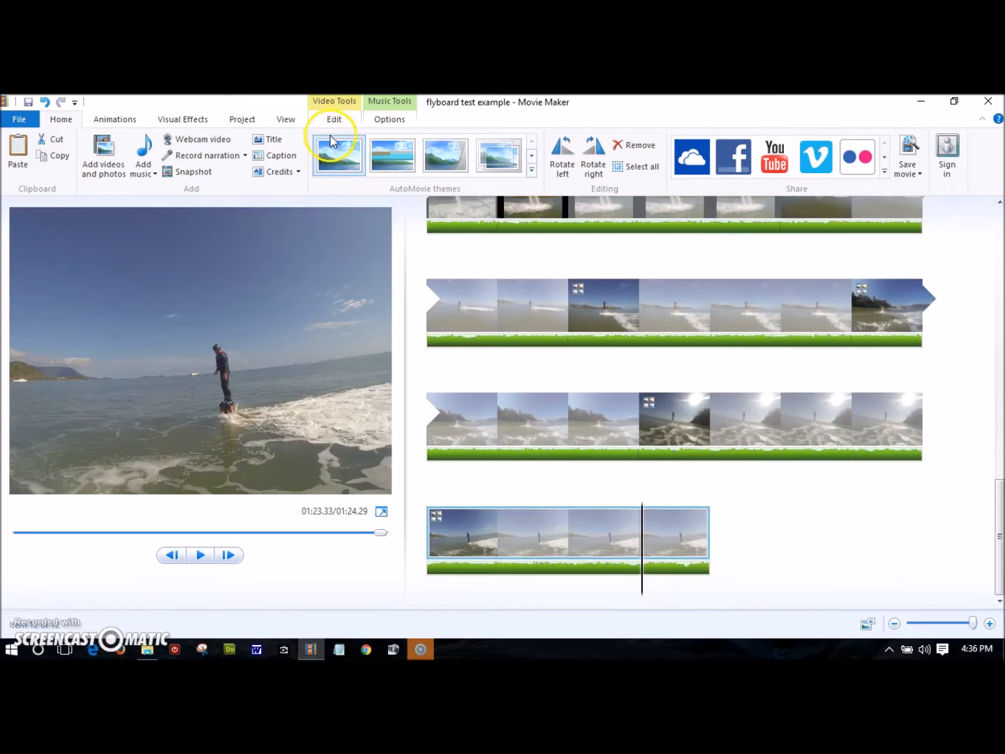
left_click(191, 123)
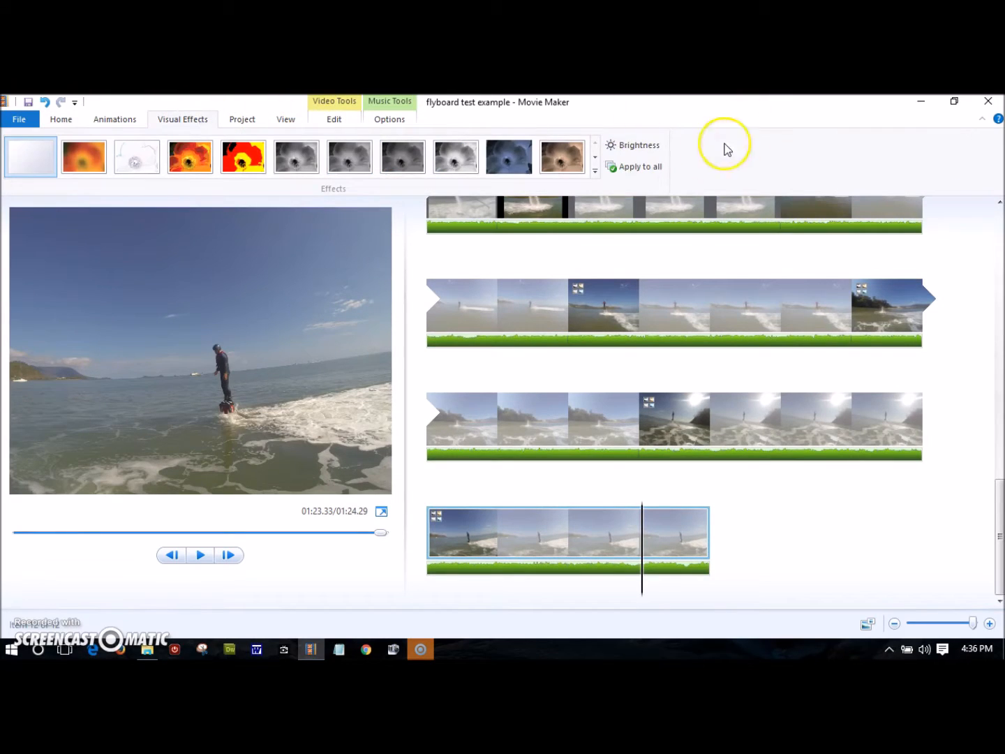
left_click(594, 160)
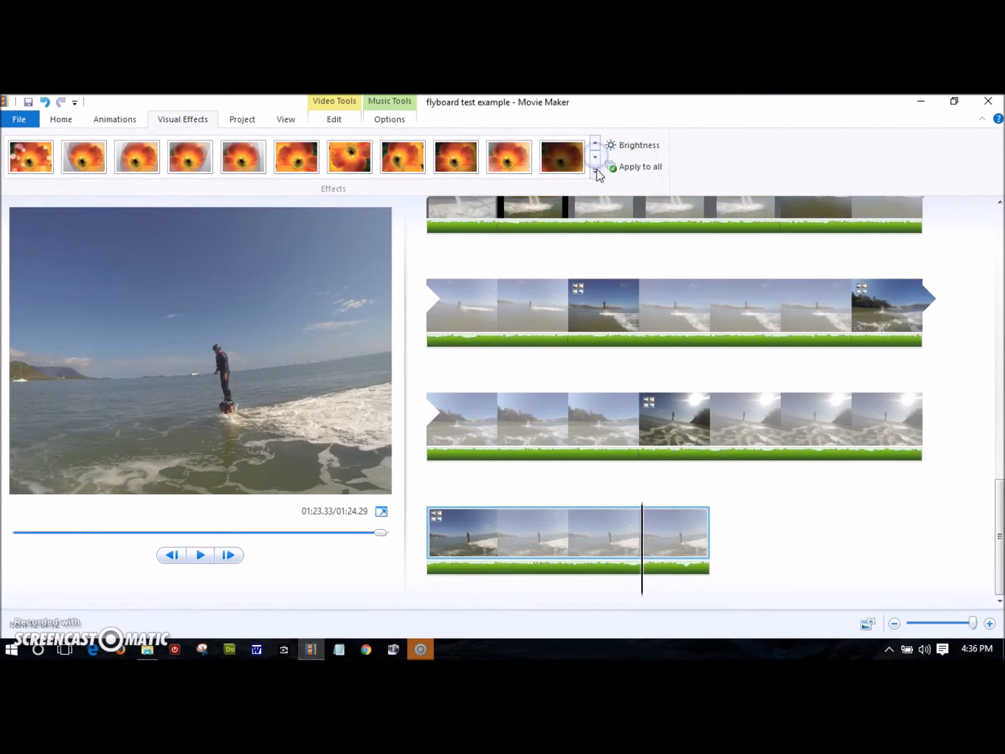
left_click(595, 171)
left_click_drag(595, 166, 583, 232)
left_click(195, 234)
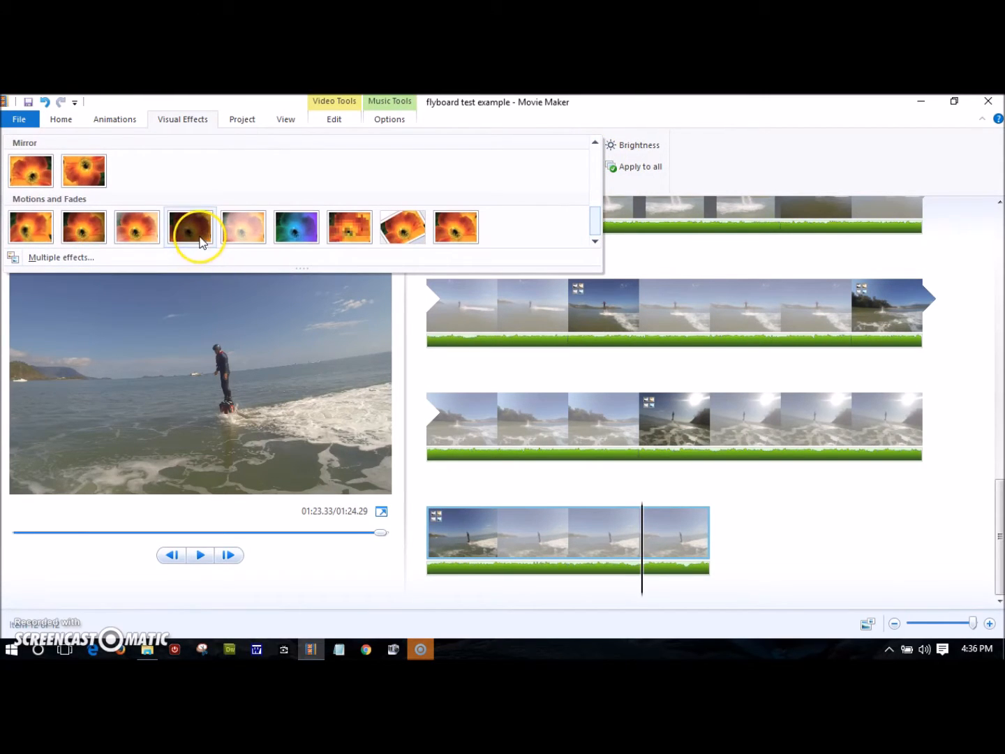
left_click(198, 237)
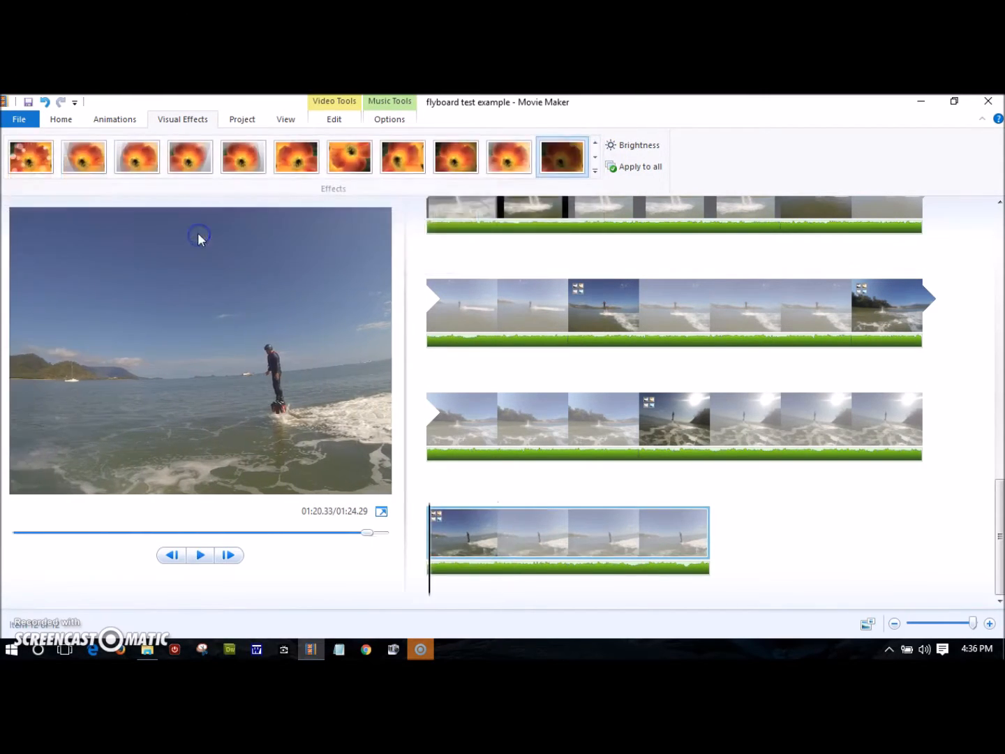
Set the background music's fade out to Medium
left_click(403, 104)
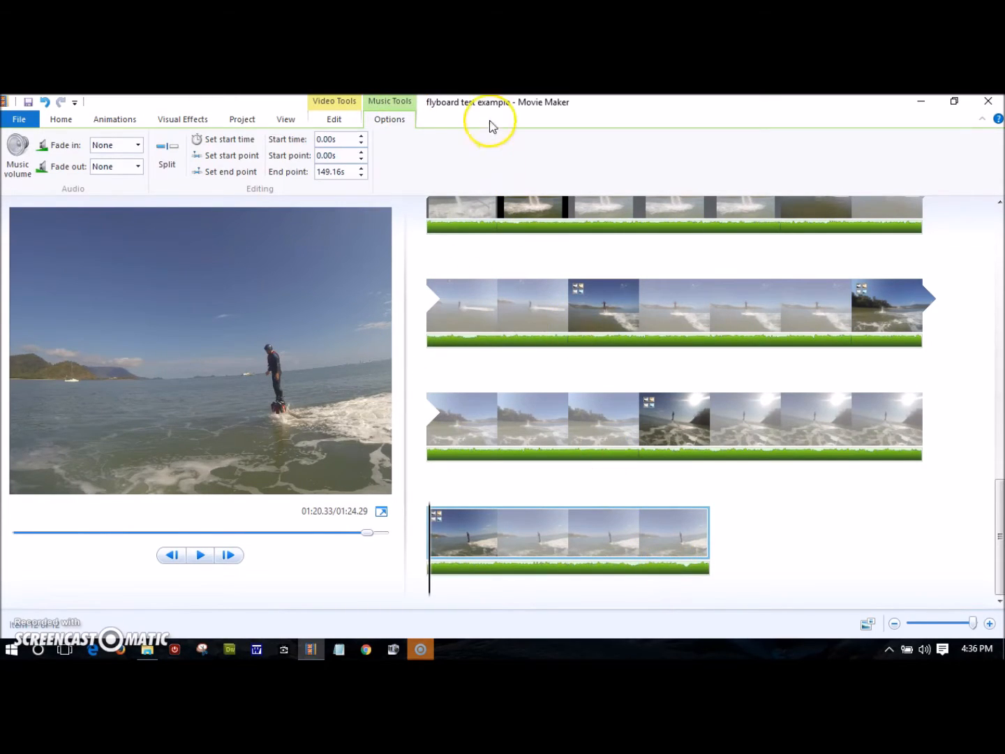
left_click(691, 566)
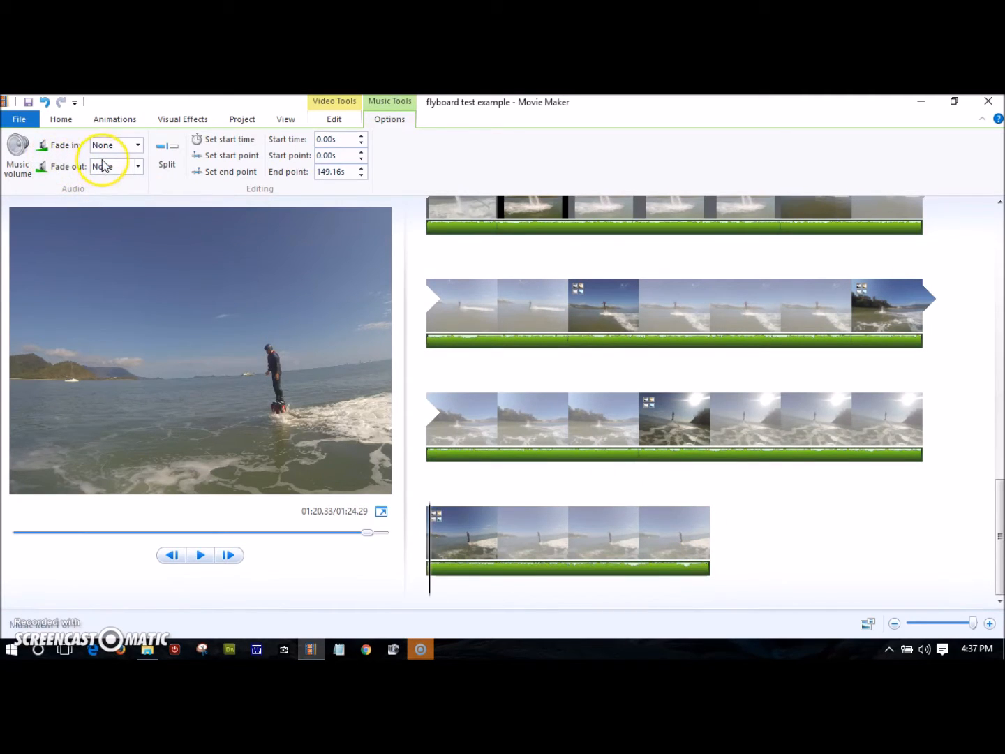
left_click(138, 167)
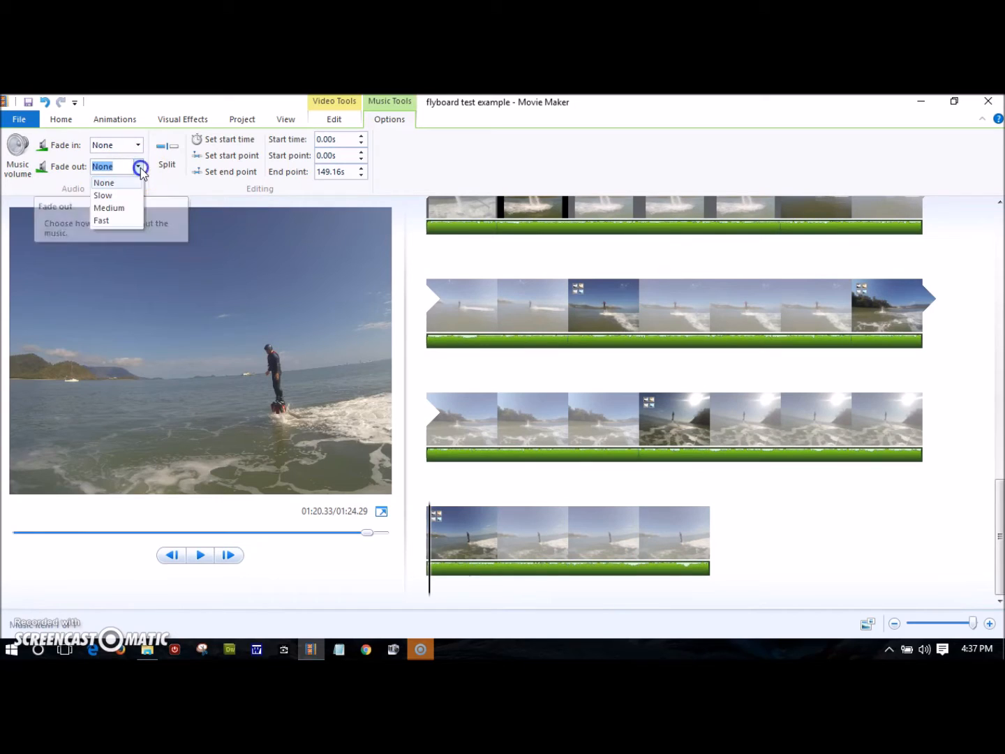
left_click(115, 208)
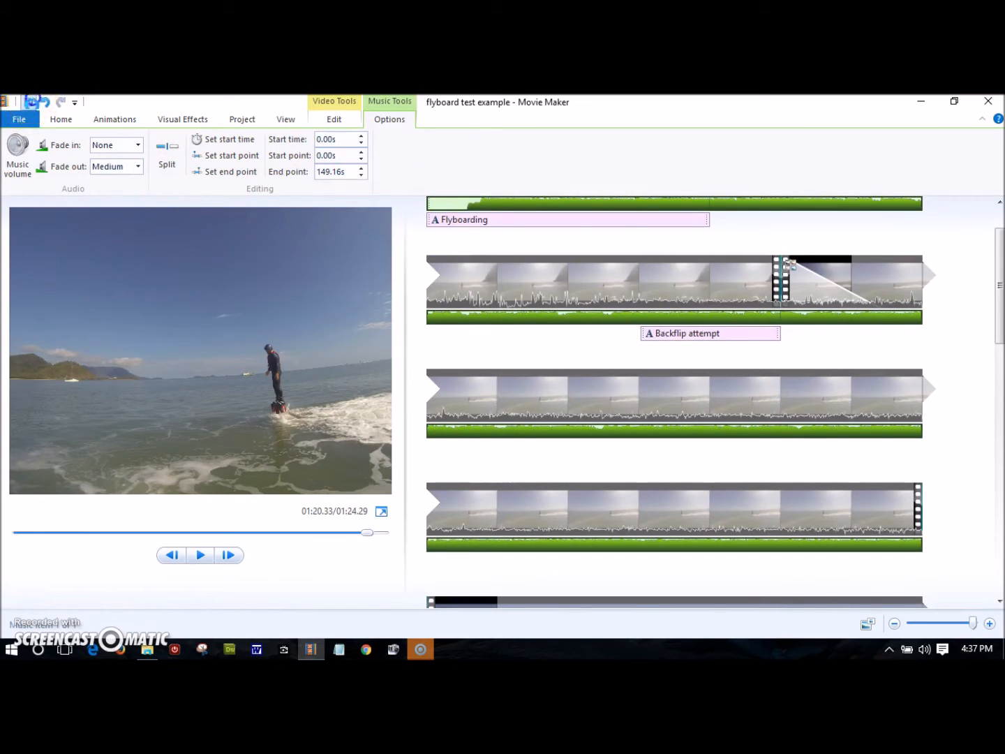
Save the movie for high-definition display as "flyboard test example.mp4" in the Australia New Zealand videos folder, using the MPEG-4/H.264 format
left_click_drag(994, 269, 1001, 190)
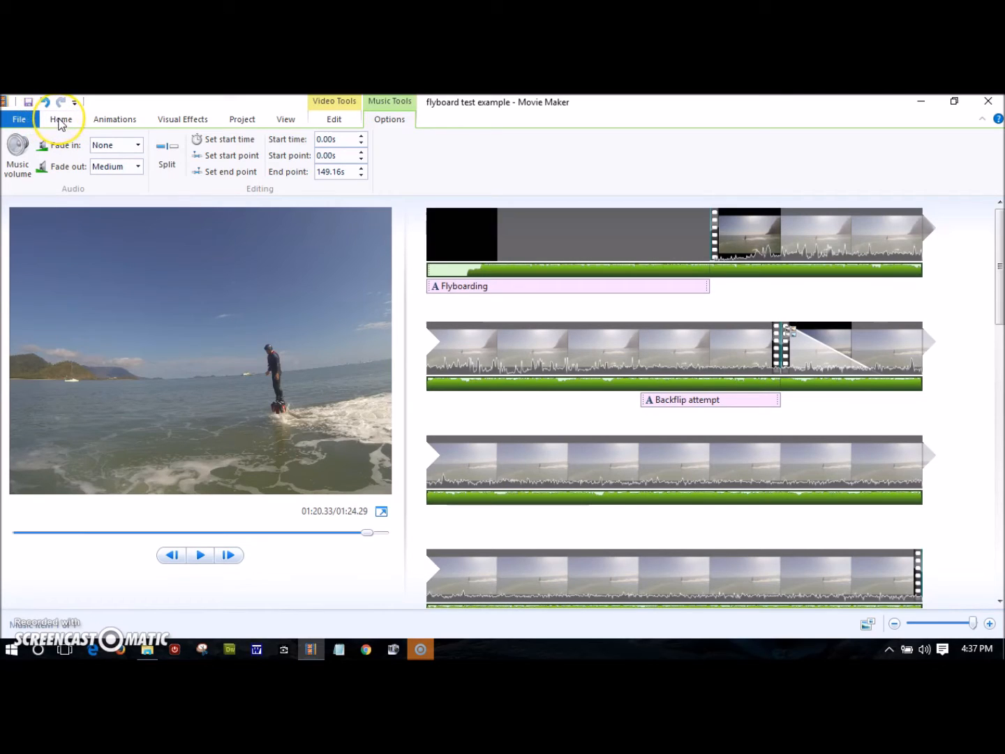
left_click(19, 119)
mouse_move(63, 311)
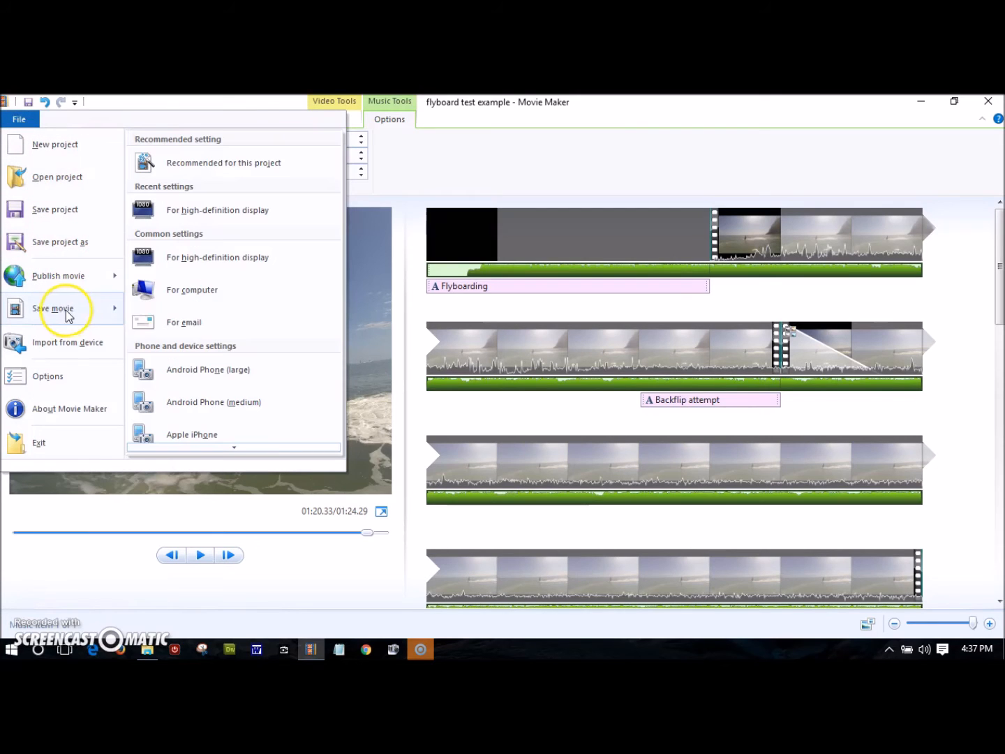
left_click(258, 210)
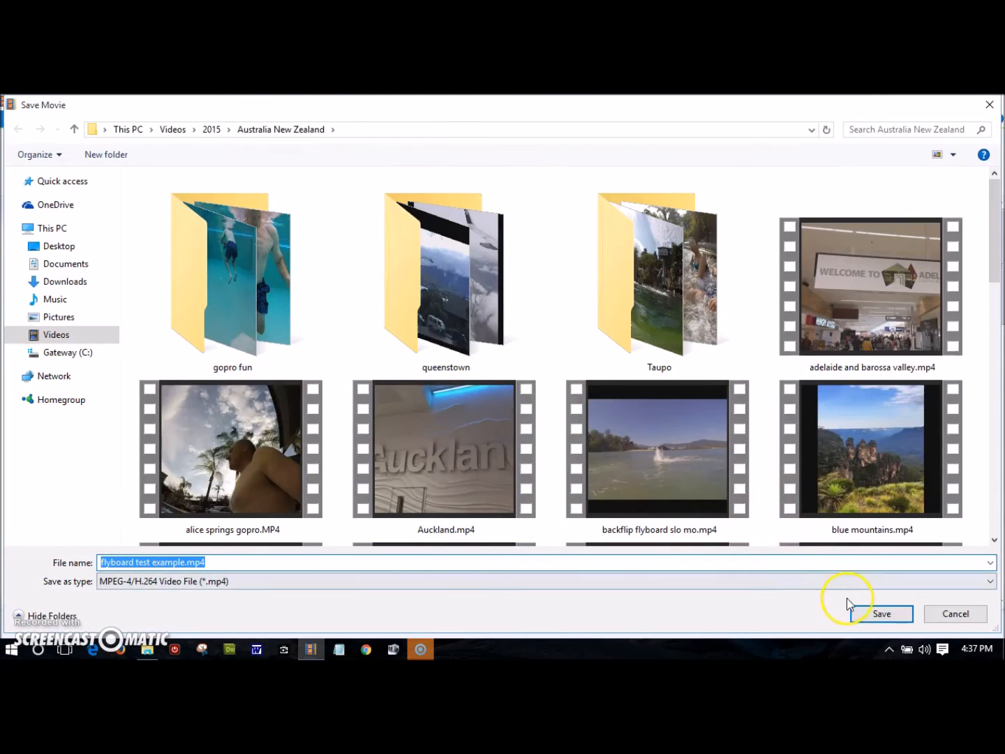
left_click(881, 614)
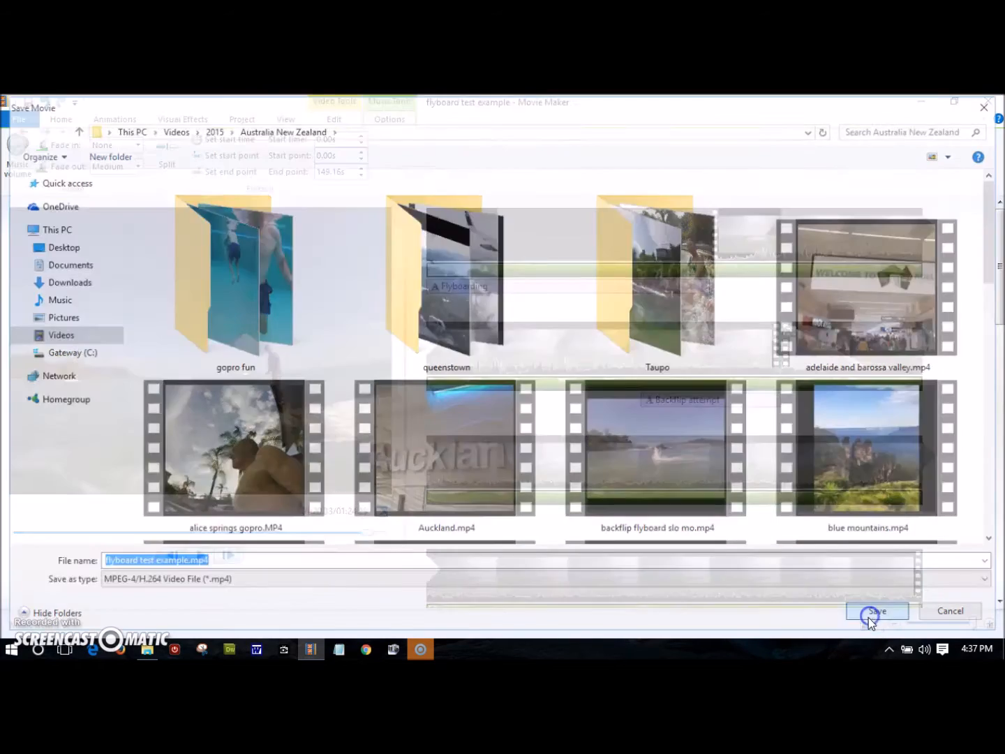